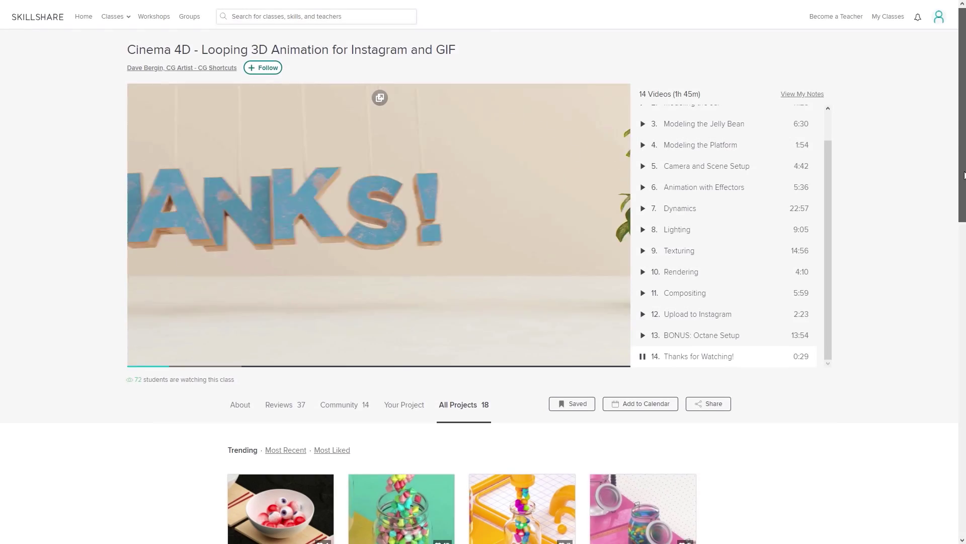
# - Look through the Skillshare class projects, the Animation category classes and the cinema 4d class results
pyautogui.scroll(-2, 963, 186)
pyautogui.scroll(-1, 962, 187)
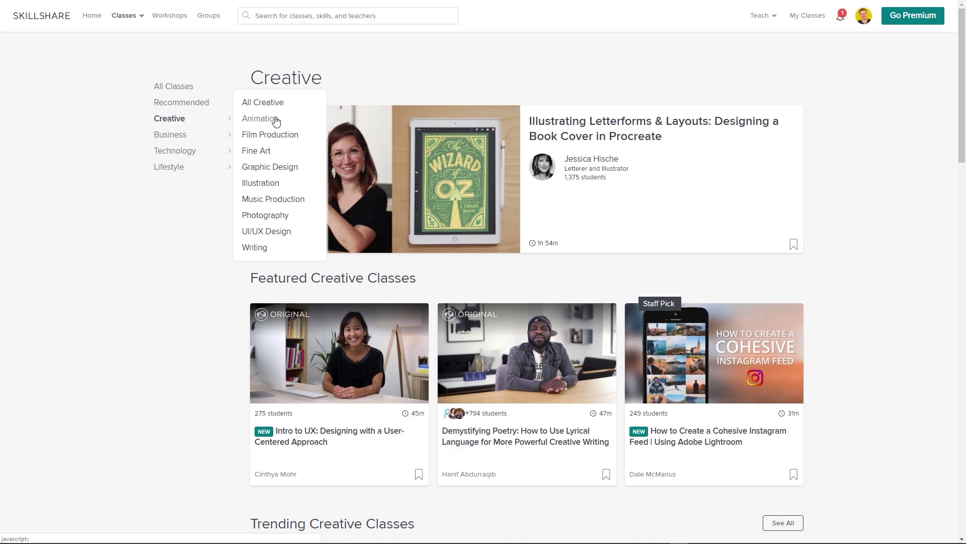
pyautogui.click(276, 120)
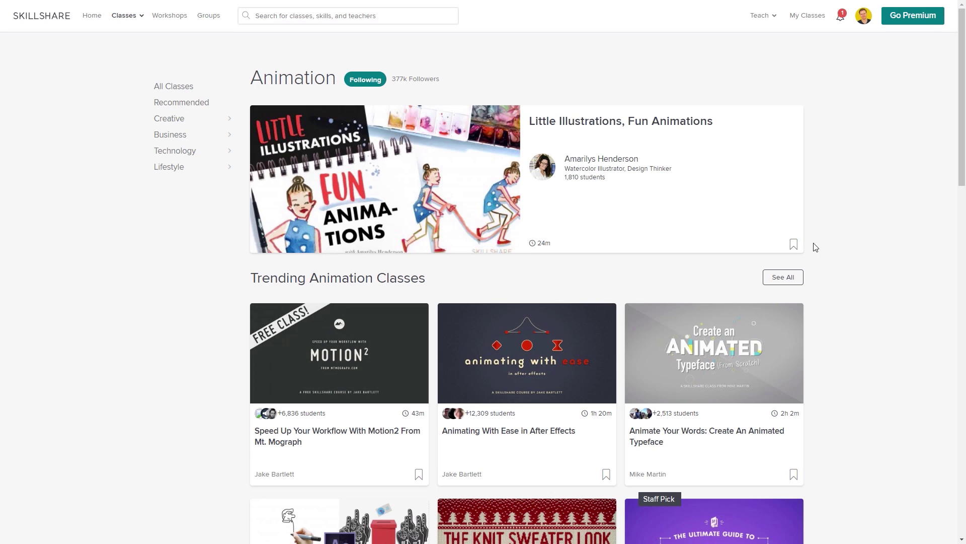
pyautogui.scroll(-1, 875, 258)
pyautogui.scroll(-3, 875, 258)
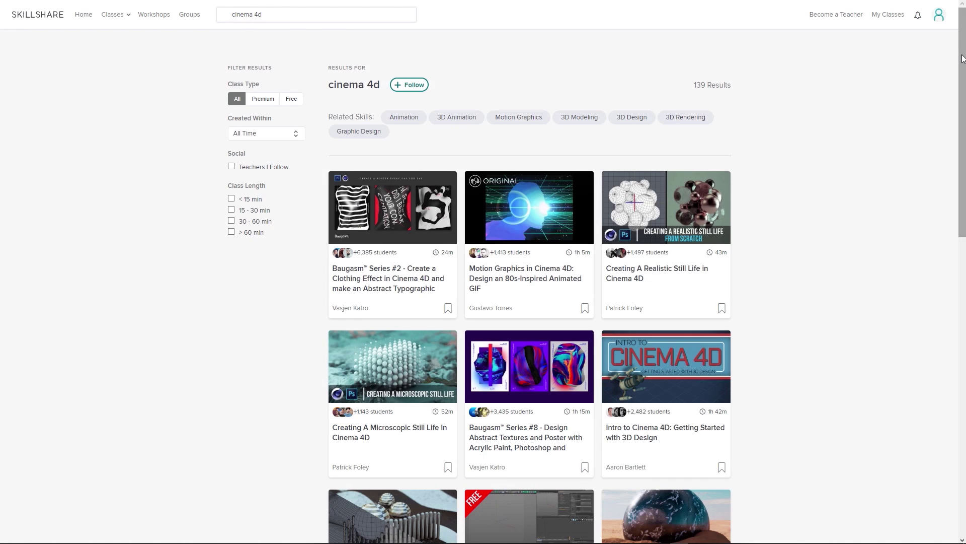
pyautogui.scroll(-3, 964, 68)
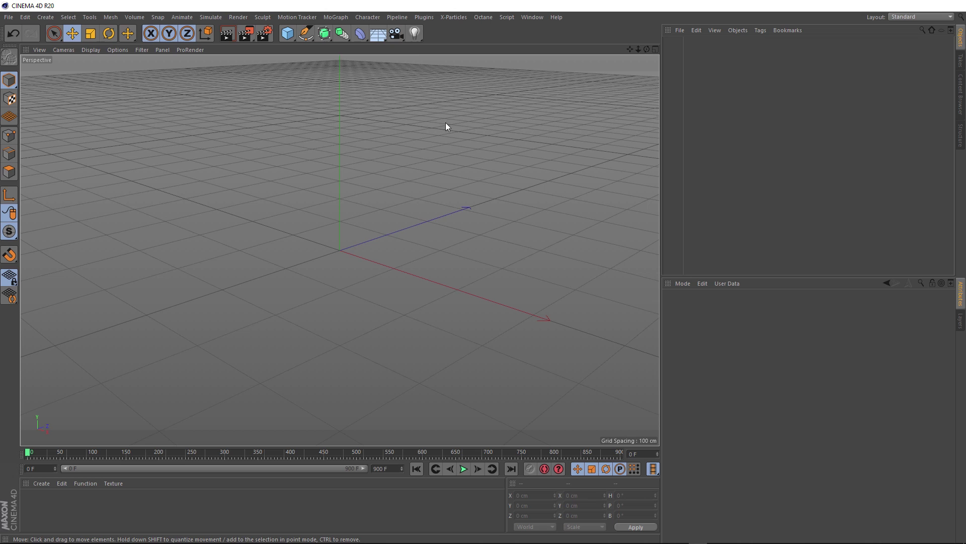
pyautogui.click(424, 17)
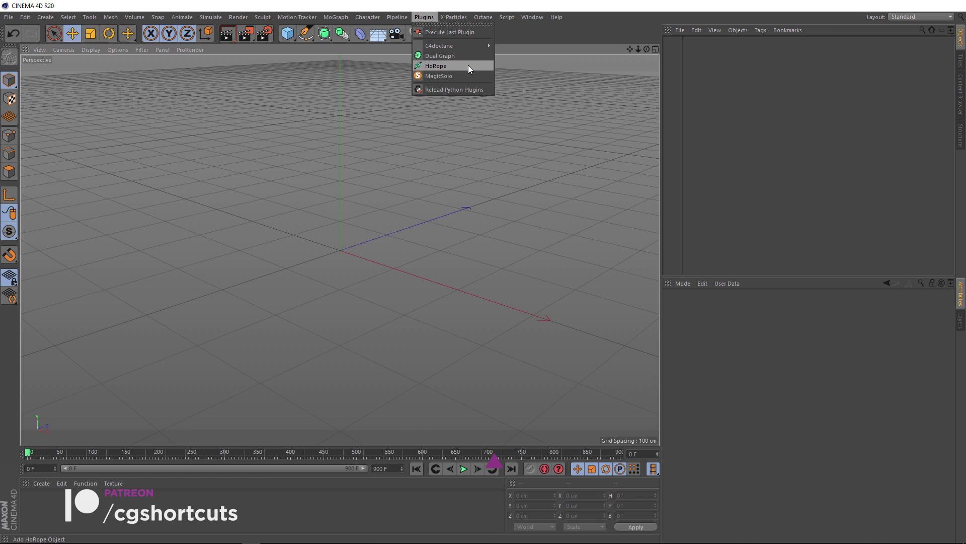
pyautogui.click(514, 282)
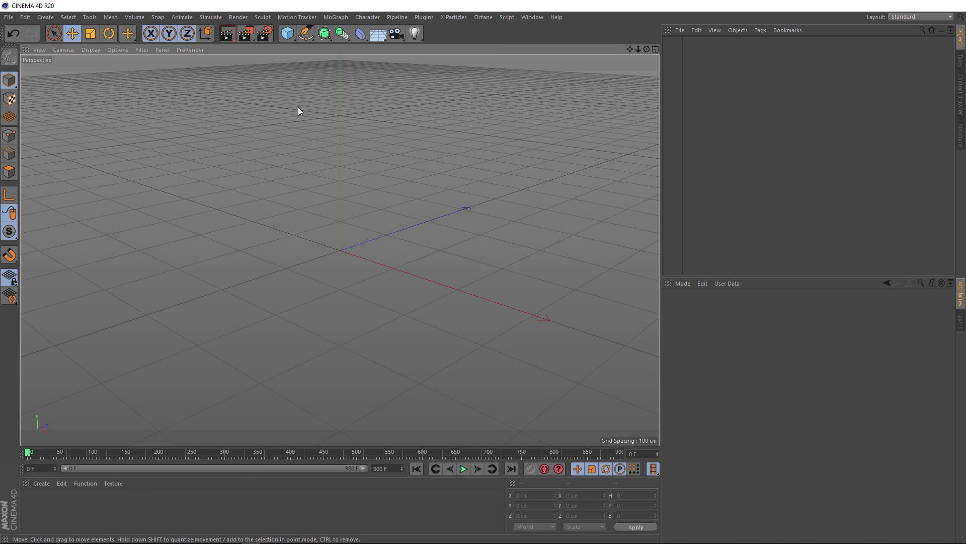
# - Activate the Pen spline tool with the Bezier type and switch to a full-size Front view for drawing
pyautogui.click(306, 33)
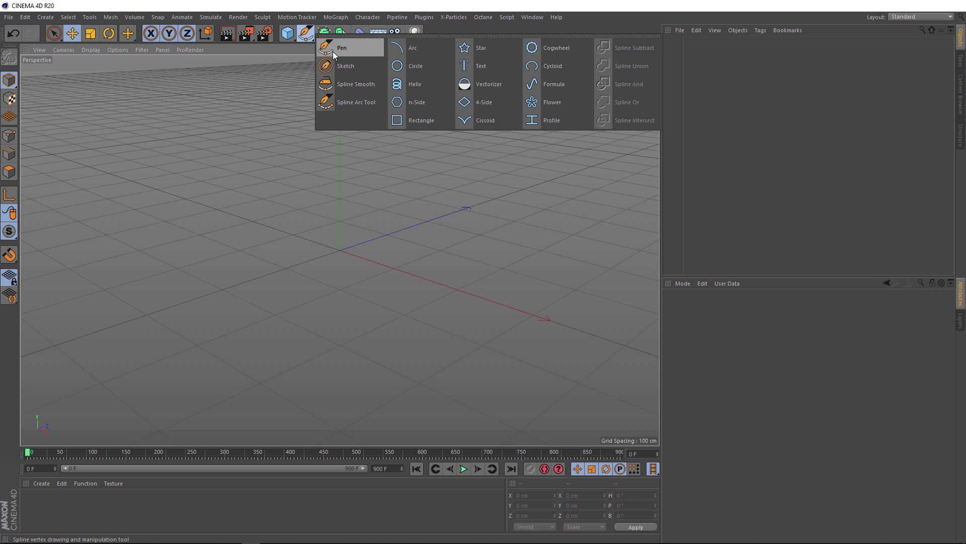
pyautogui.click(333, 51)
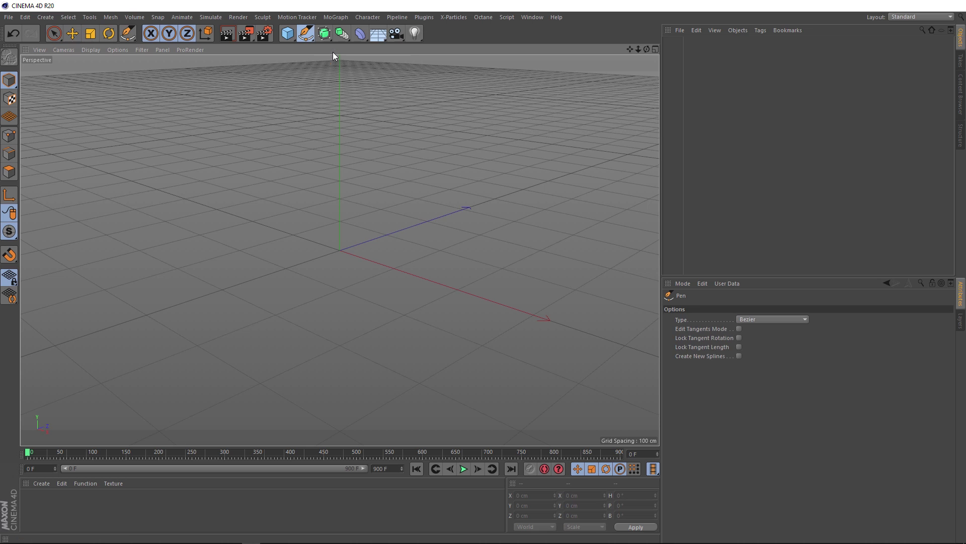
pyautogui.middleClick(380, 234)
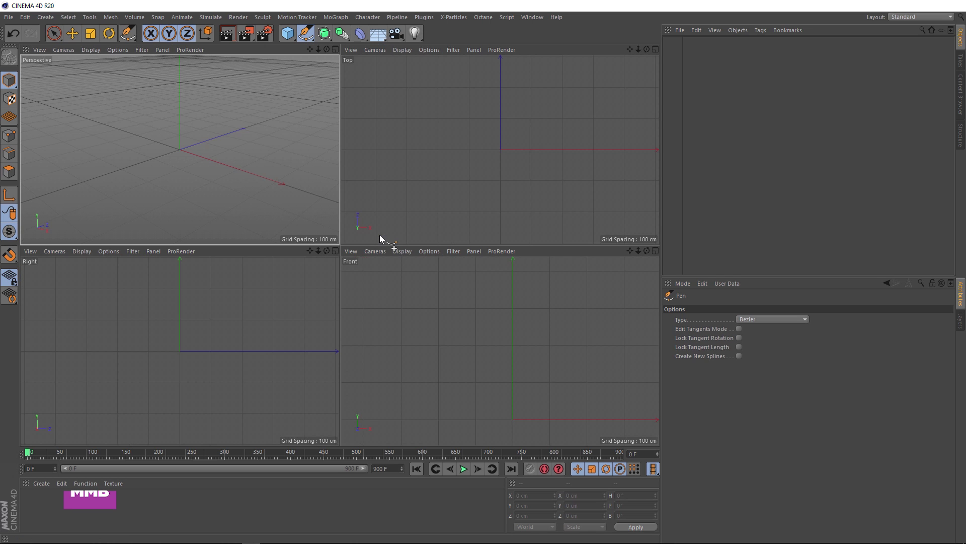
pyautogui.middleClick(420, 295)
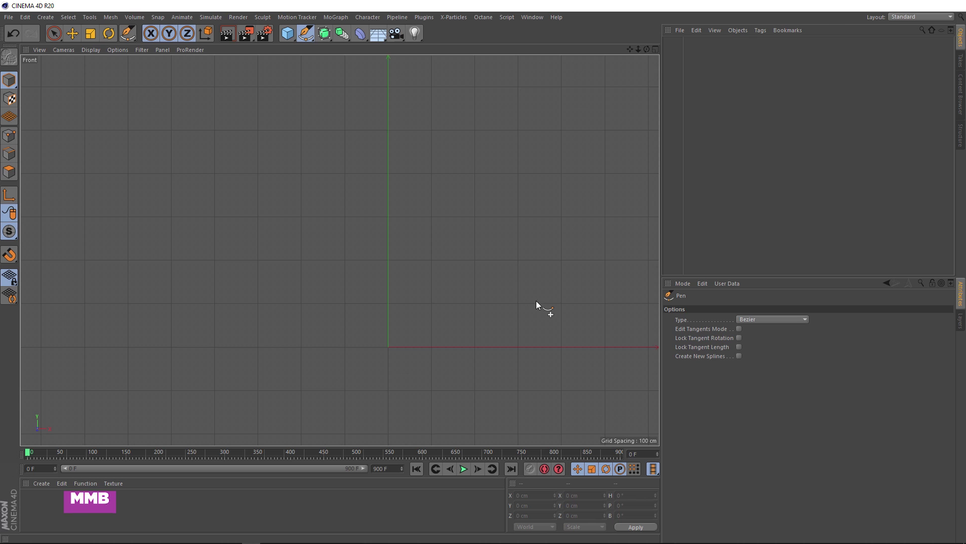
pyautogui.scroll(-5, 458, 307)
pyautogui.moveTo(352, 319); pyautogui.dragTo(328, 270, button='middle')
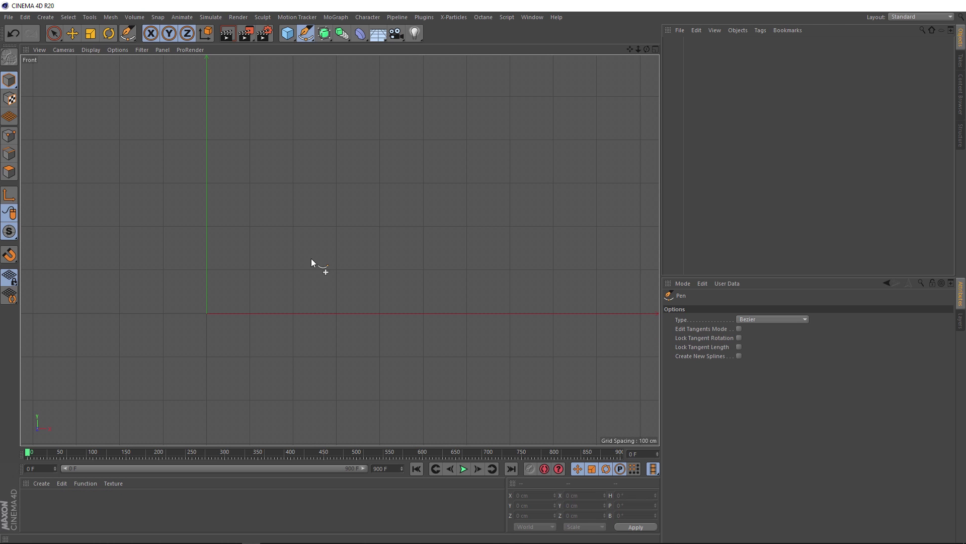
# - Enable snapping and turn on Workplane Snap and Grid Point Snap
pyautogui.click(9, 255)
pyautogui.click(44, 196)
pyautogui.click(9, 255)
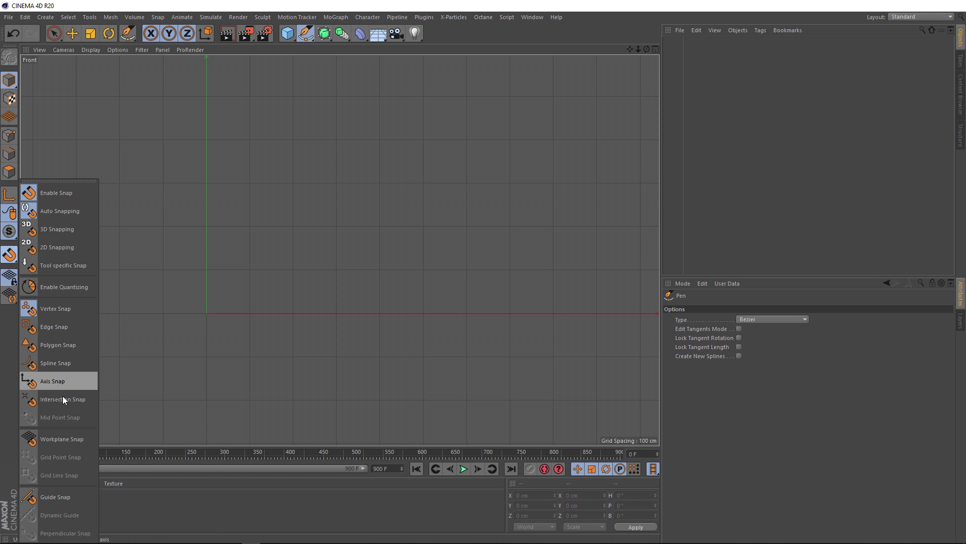
pyautogui.click(64, 438)
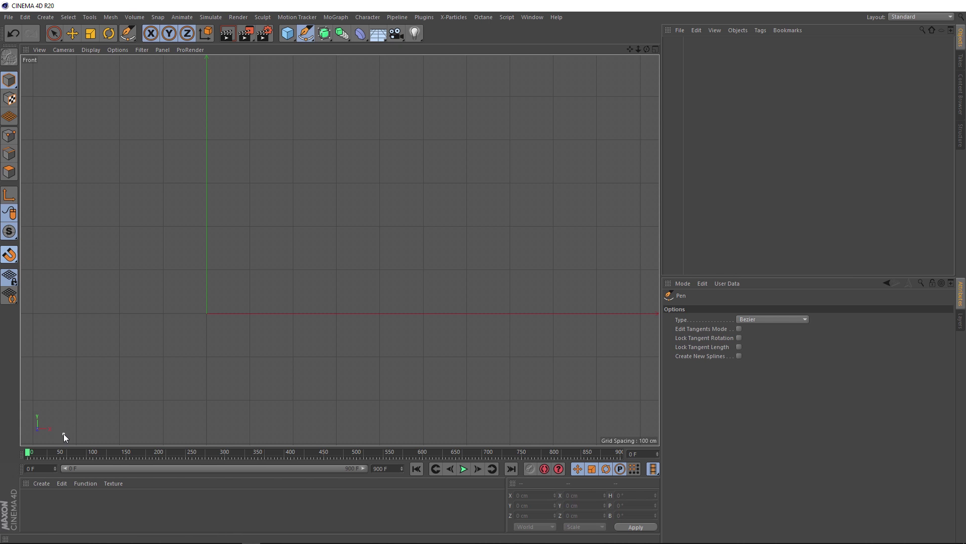
pyautogui.click(9, 254)
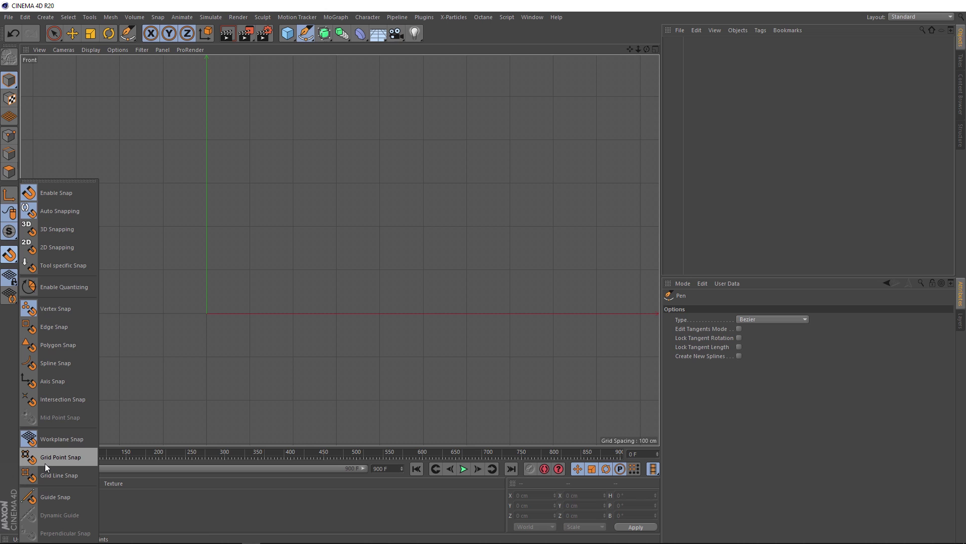
pyautogui.click(59, 456)
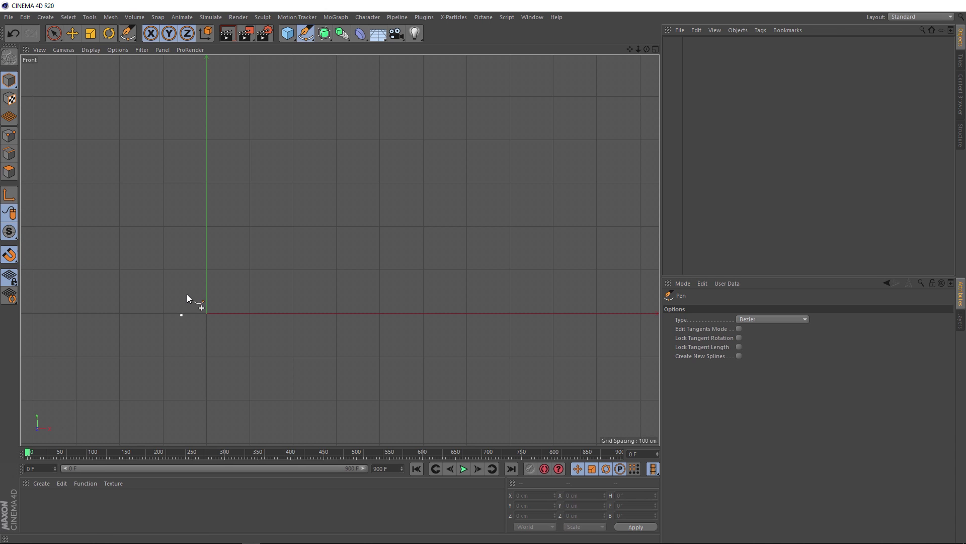
# - Draw a straight two-point spline from X 0 cm to X 900 cm at Y 200 cm, and return to the Perspective view
pyautogui.click(206, 227)
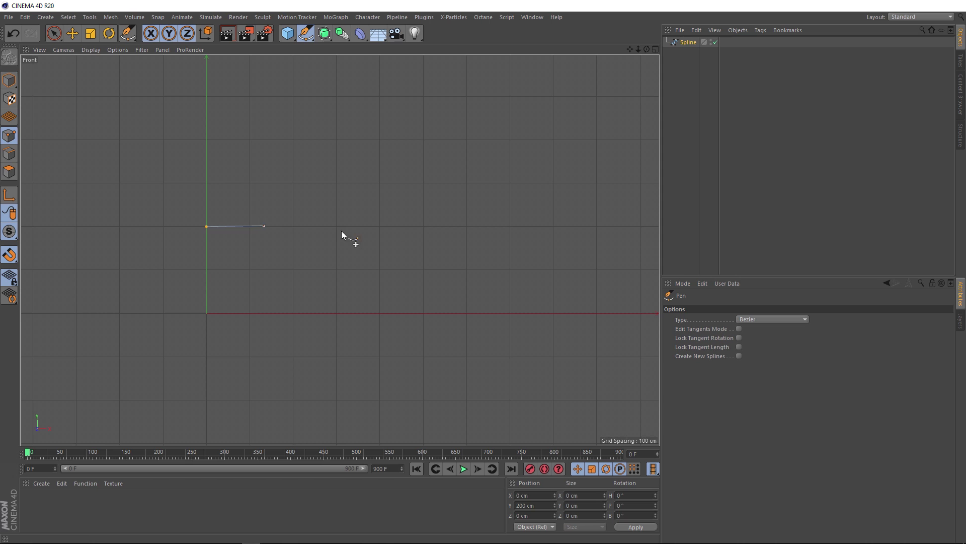
pyautogui.click(596, 227)
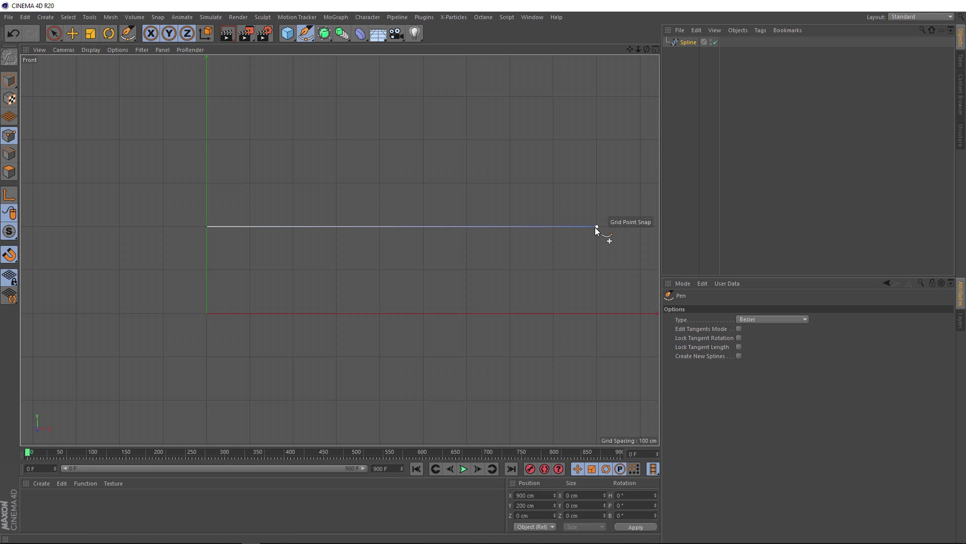
pyautogui.middleClick(483, 211)
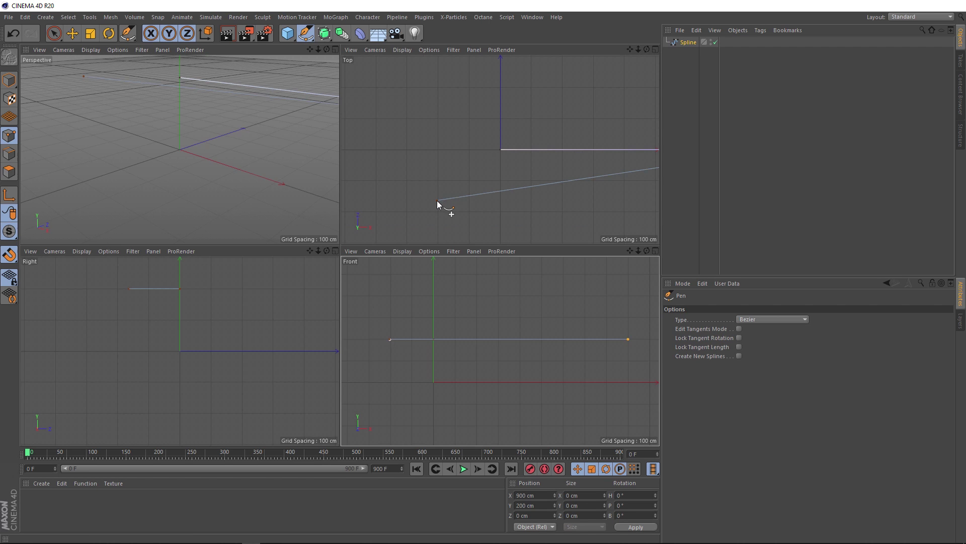
pyautogui.middleClick(267, 165)
pyautogui.keyDown('alt'); pyautogui.moveTo(469, 244); pyautogui.dragTo(395, 347); pyautogui.keyUp('alt')
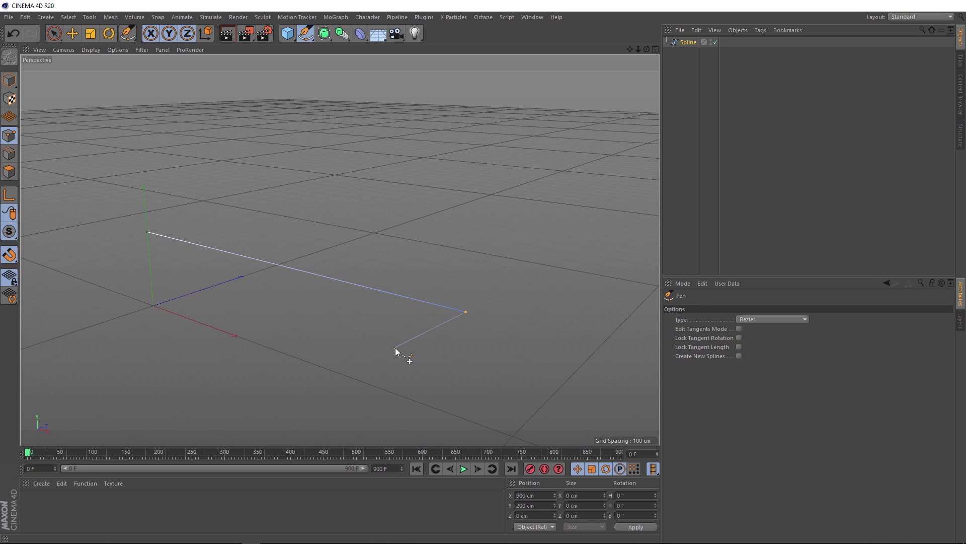
# - Add a HoRope object as the parent of the spline
pyautogui.click(429, 17)
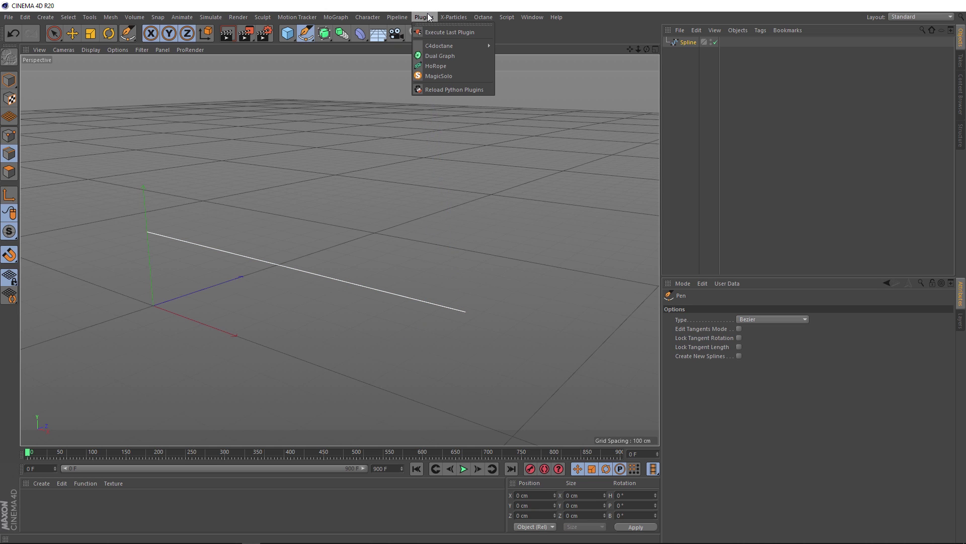
pyautogui.click(466, 66)
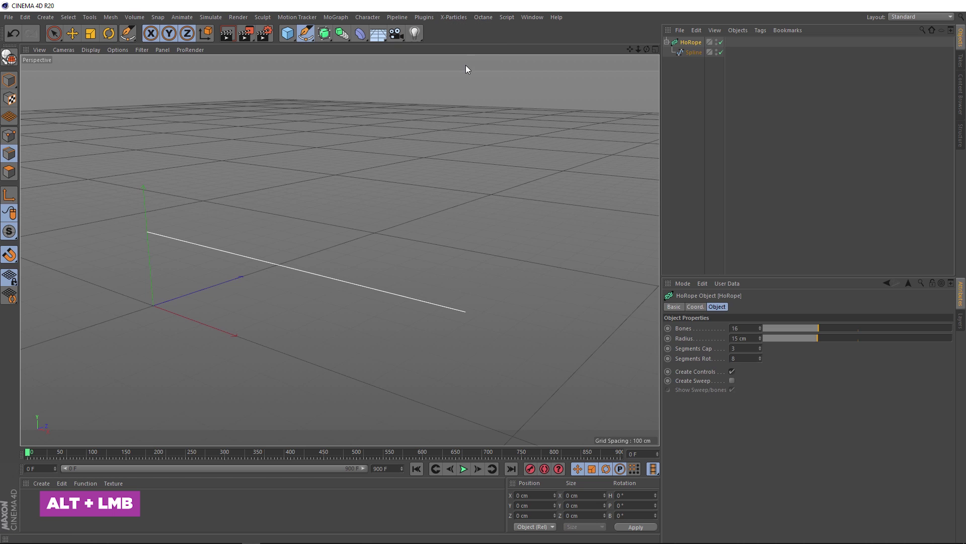
pyautogui.moveTo(403, 279)
pyautogui.keyDown('alt'); pyautogui.mouseDown()
pyautogui.moveTo(434, 274)
pyautogui.moveTo(423, 268)
pyautogui.moveTo(418, 282)
pyautogui.mouseUp(); pyautogui.keyUp('alt')
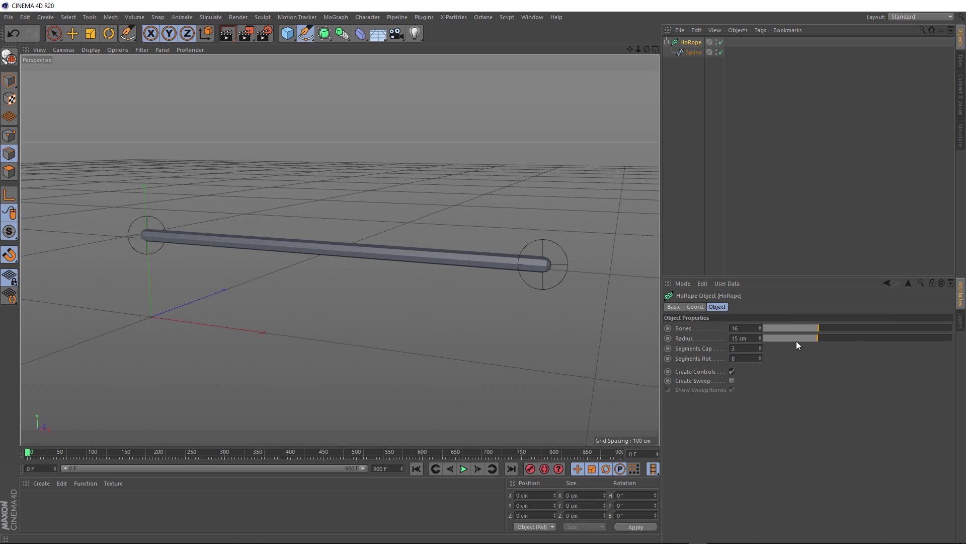
# - Set the HoRope radius to 9 cm
pyautogui.moveTo(817, 338)
pyautogui.mouseDown()
pyautogui.moveTo(795, 337)
pyautogui.moveTo(824, 336)
pyautogui.moveTo(808, 338)
pyautogui.mouseUp()
pyautogui.hotkey('ctrl', 'z')
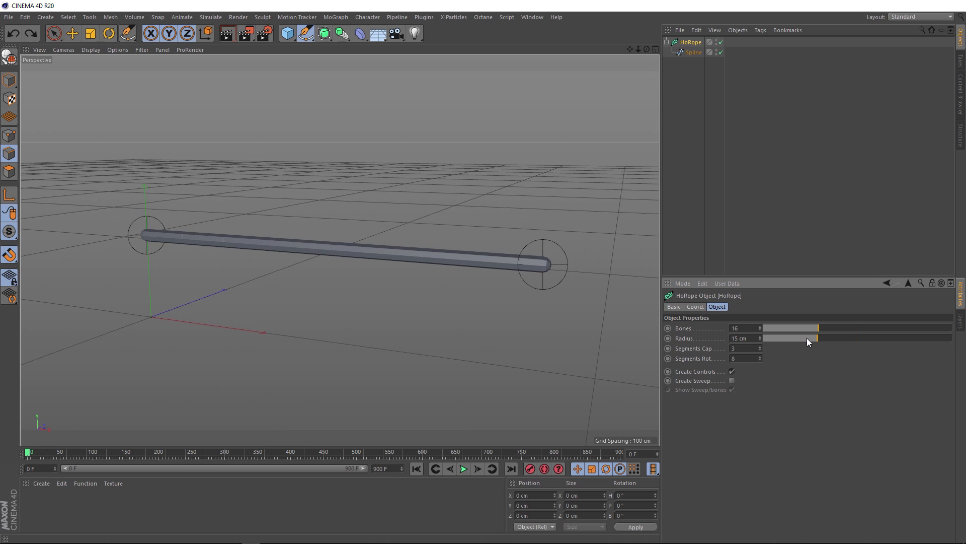
pyautogui.moveTo(811, 337); pyautogui.dragTo(793, 338)
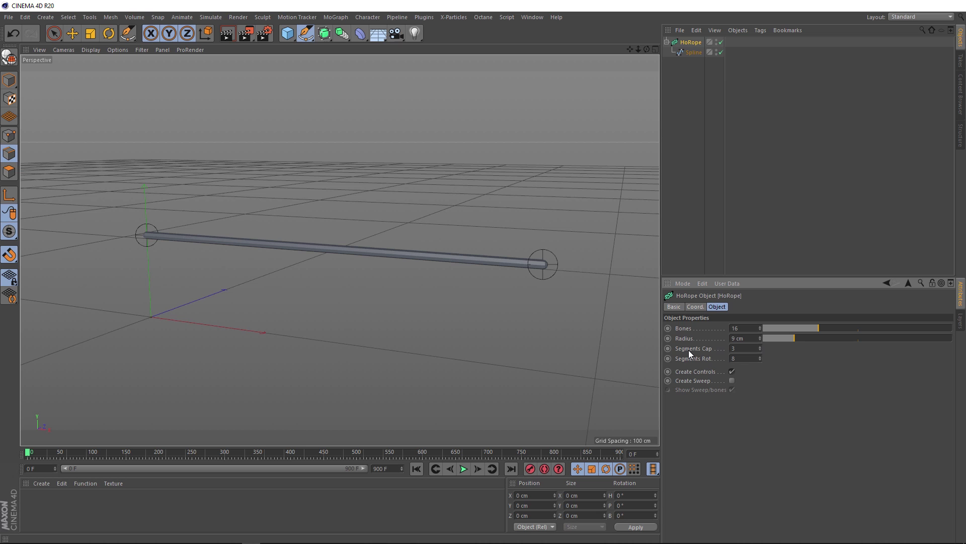
# - Try 16 rotation segments on the HoRope object and undo the change
pyautogui.keyDown('alt'); pyautogui.moveTo(565, 280); pyautogui.dragTo(486, 274); pyautogui.keyUp('alt')
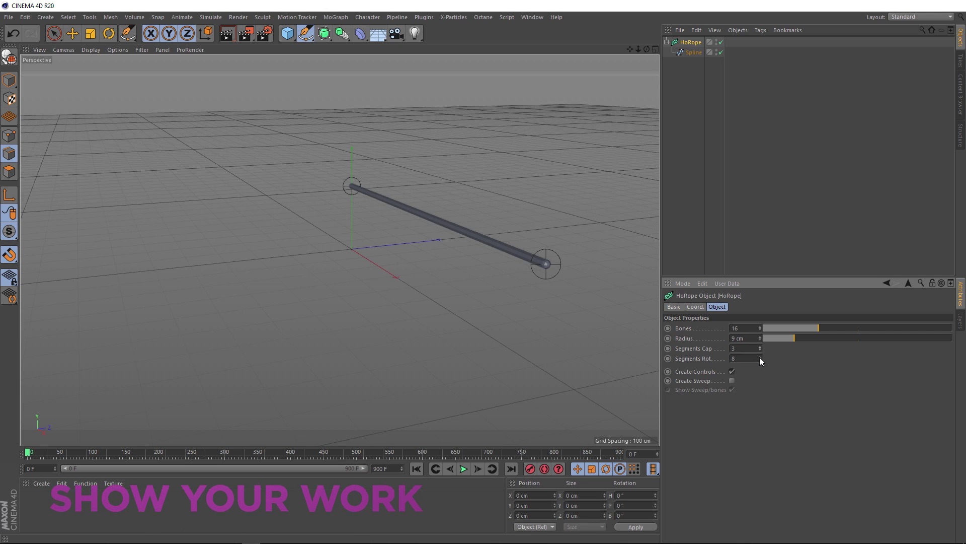
pyautogui.moveTo(759, 357); pyautogui.dragTo(760, 352)
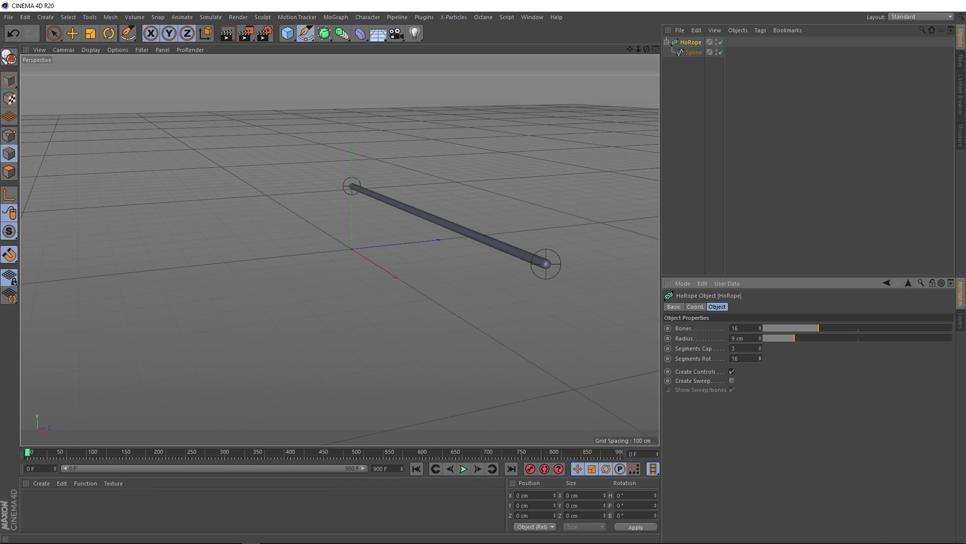
pyautogui.hotkey('ctrl', 'z')
pyautogui.keyDown('alt'); pyautogui.moveTo(632, 363); pyautogui.dragTo(499, 353); pyautogui.keyUp('alt')
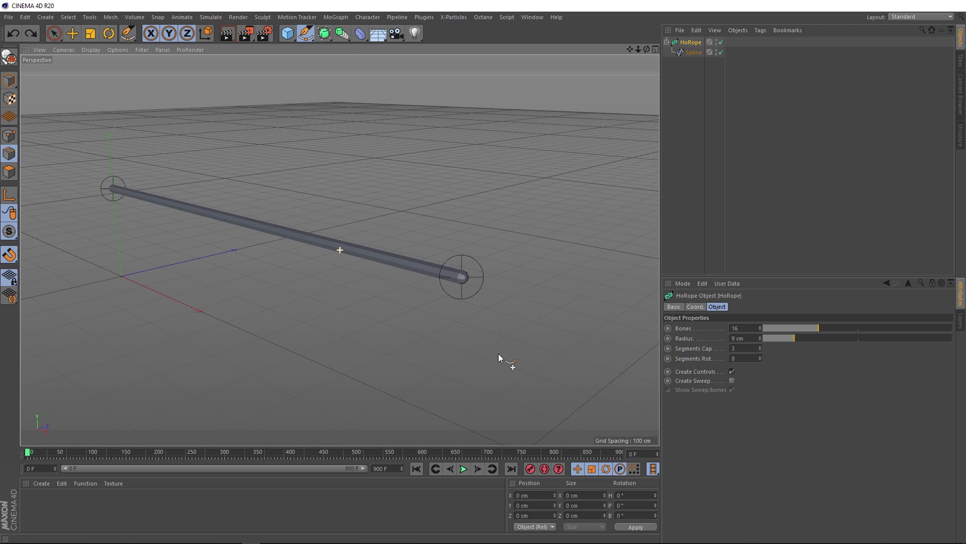
# - Enable Create Sweep on the HoRope object and make the object editable
pyautogui.click(732, 381)
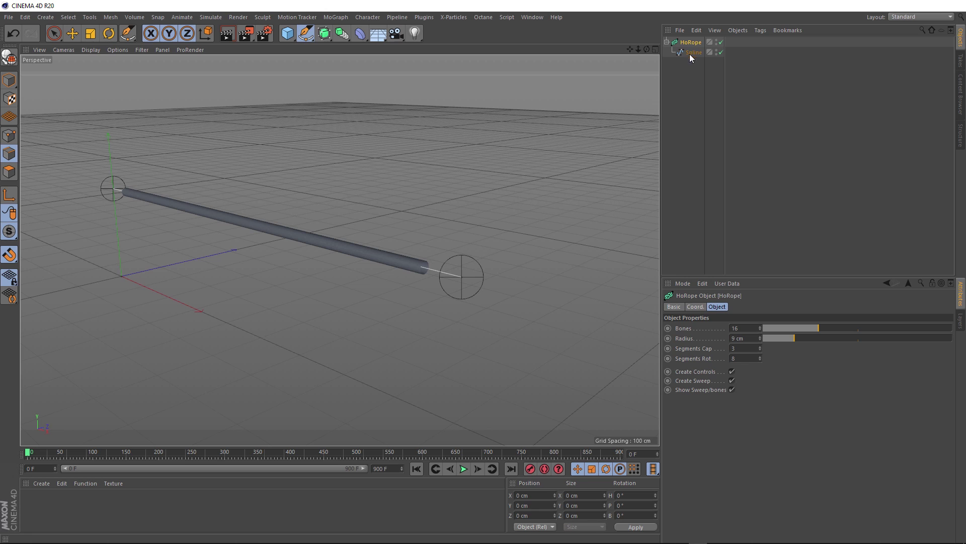
pyautogui.rightClick(696, 40)
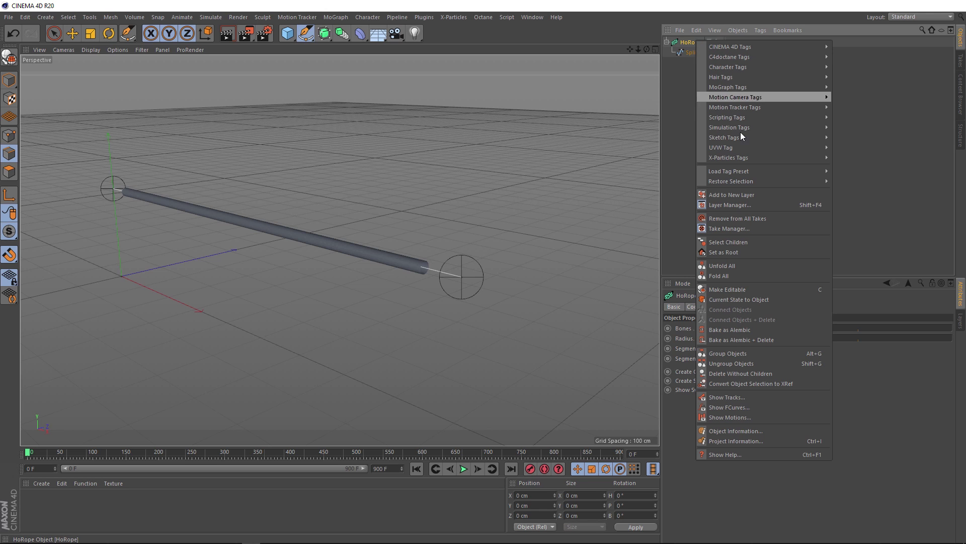
pyautogui.click(790, 289)
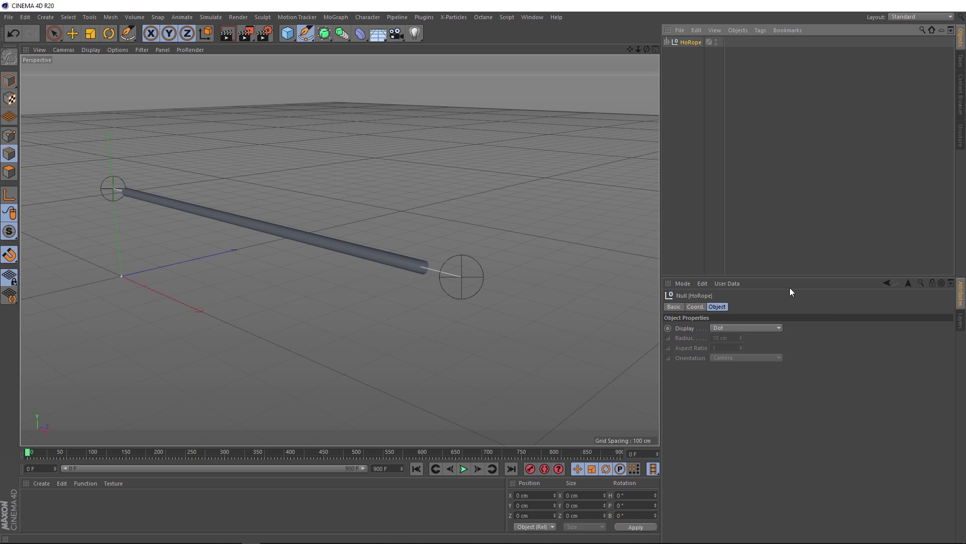
# - Play the rope simulation and move the target control at the rope's far end inward towards the root control
pyautogui.click(463, 469)
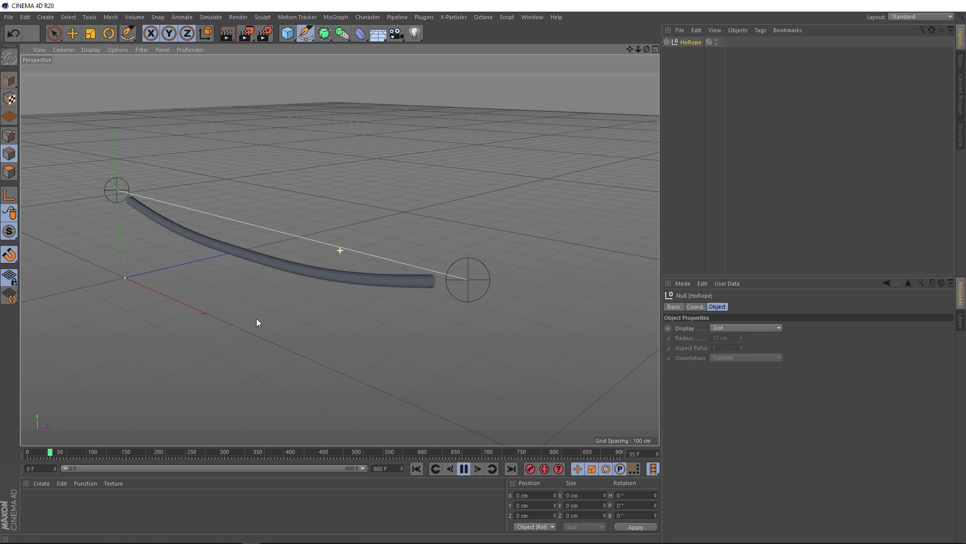
pyautogui.keyDown('alt'); pyautogui.moveTo(259, 321); pyautogui.dragTo(391, 355); pyautogui.keyUp('alt')
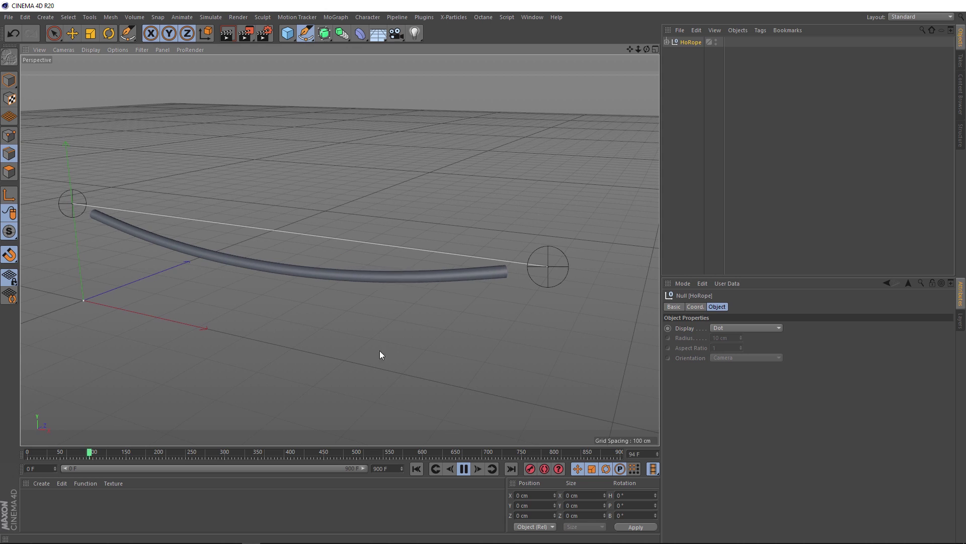
pyautogui.click(71, 33)
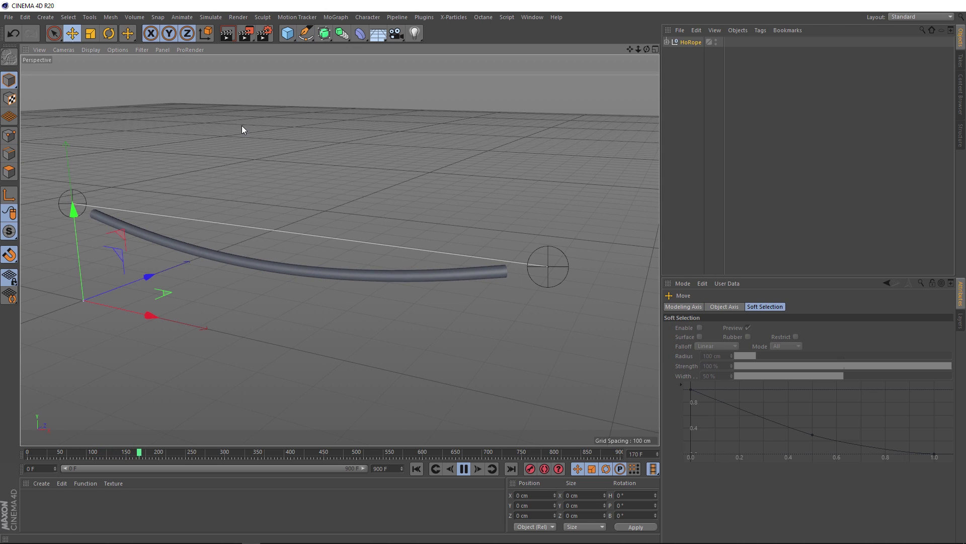
pyautogui.click(558, 249)
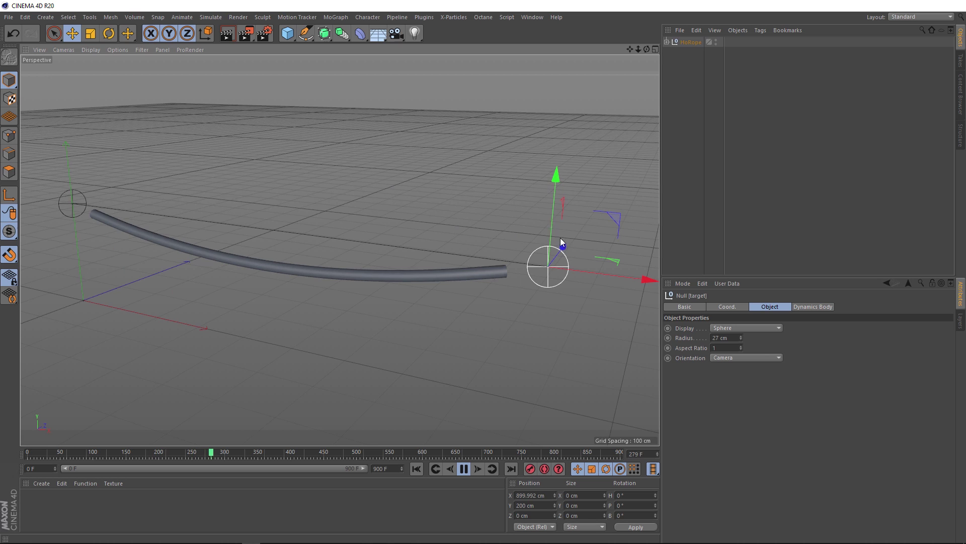
pyautogui.moveTo(560, 237); pyautogui.dragTo(367, 251)
pyautogui.moveTo(453, 259); pyautogui.dragTo(403, 252)
# - Move the root control about 140 cm along X towards the target during playback, stop the simulation and return to frame 0
pyautogui.keyDown('alt'); pyautogui.moveTo(281, 276); pyautogui.dragTo(207, 197); pyautogui.keyUp('alt')
pyautogui.click(197, 188)
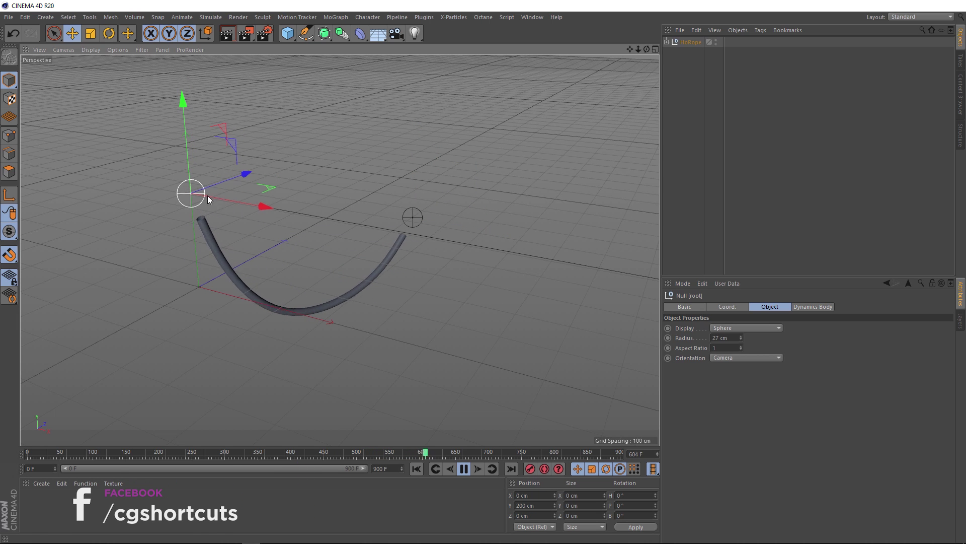
pyautogui.moveTo(207, 196); pyautogui.dragTo(359, 288)
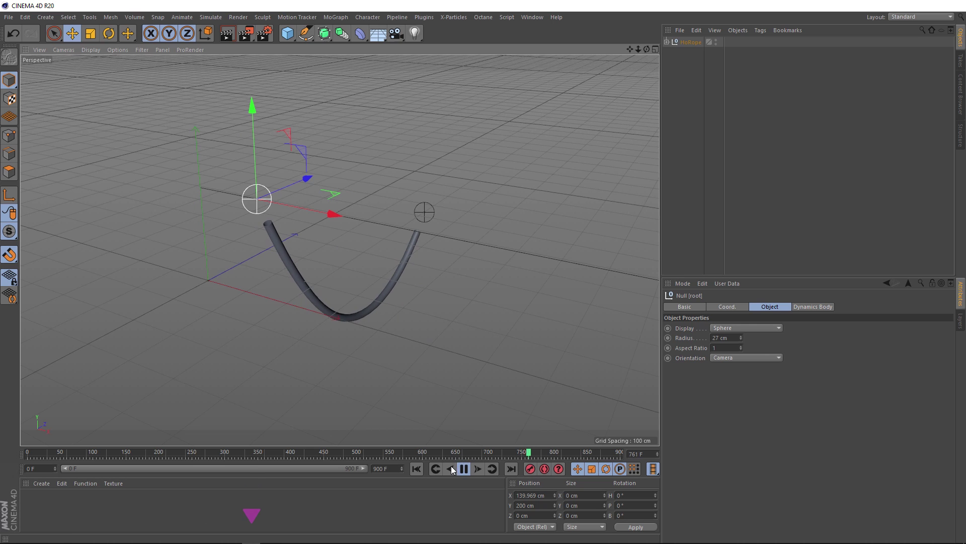
pyautogui.click(466, 469)
pyautogui.click(414, 469)
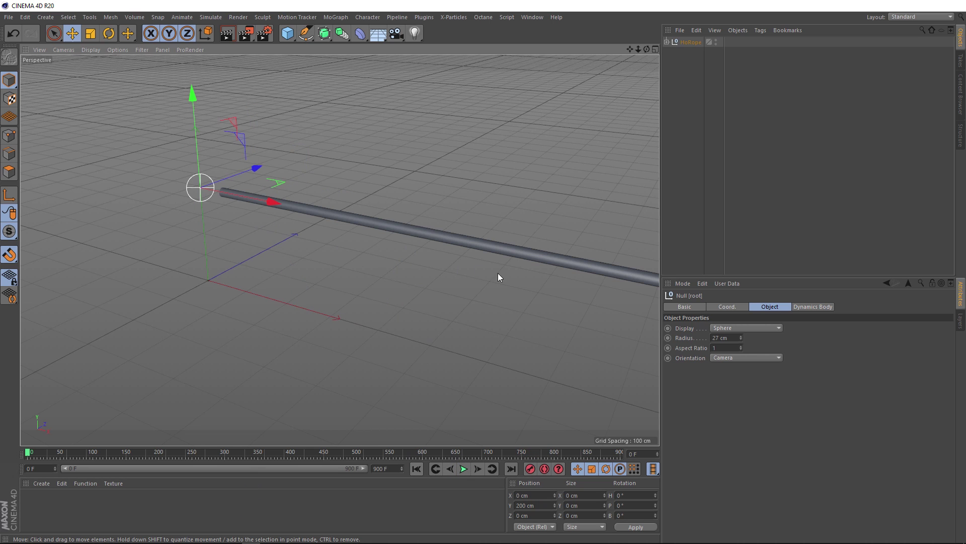
# - Add a MoGraph Cloner with the HoRope object as its child
pyautogui.scroll(-2, 529, 302)
pyautogui.keyDown('alt'); pyautogui.moveTo(530, 302); pyautogui.dragTo(408, 328); pyautogui.keyUp('alt')
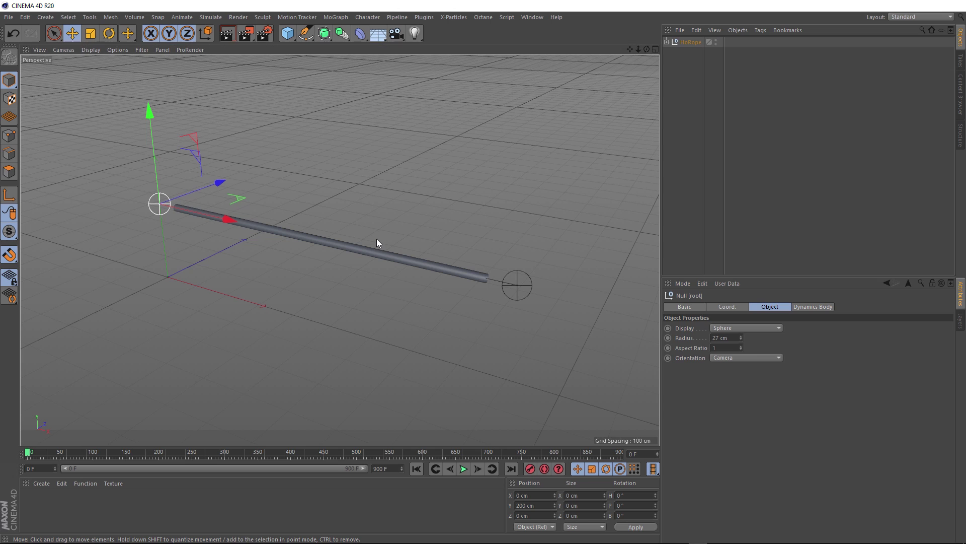
pyautogui.click(688, 42)
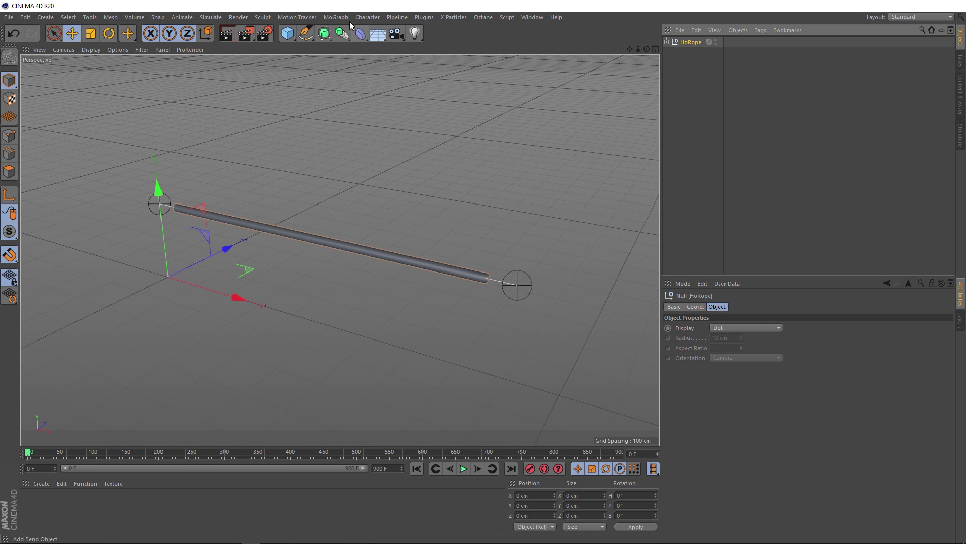
pyautogui.click(337, 17)
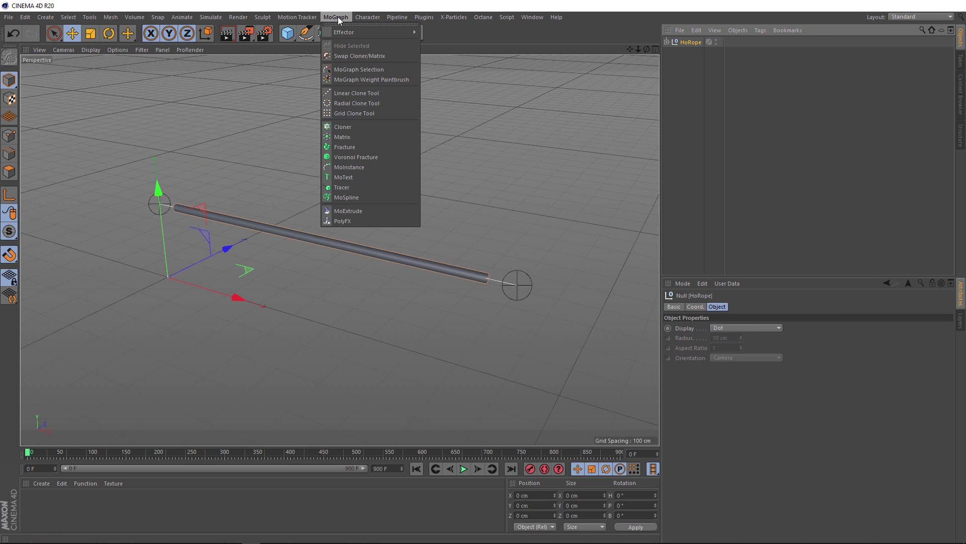
pyautogui.click(403, 132)
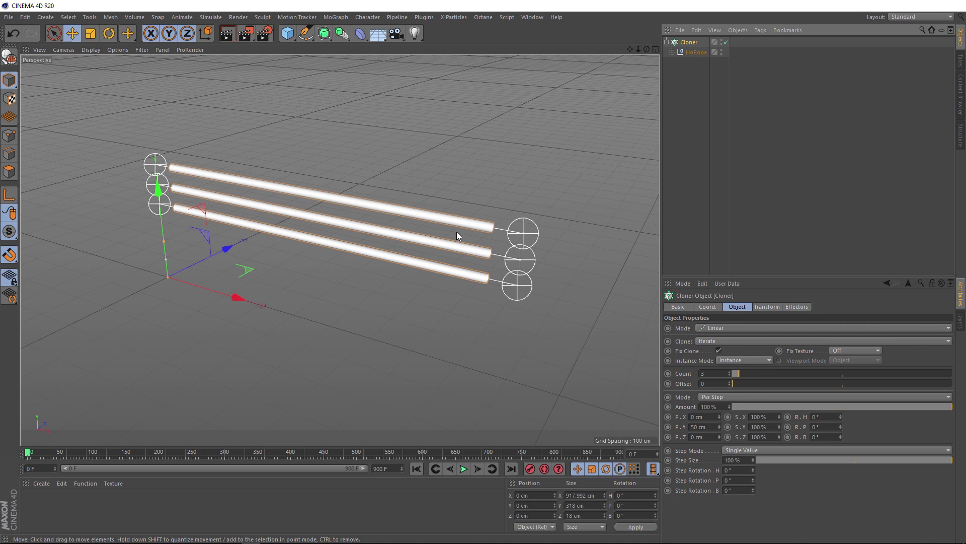
# - Switch the Cloner to Radial mode and set its plane to ZY
pyautogui.click(720, 328)
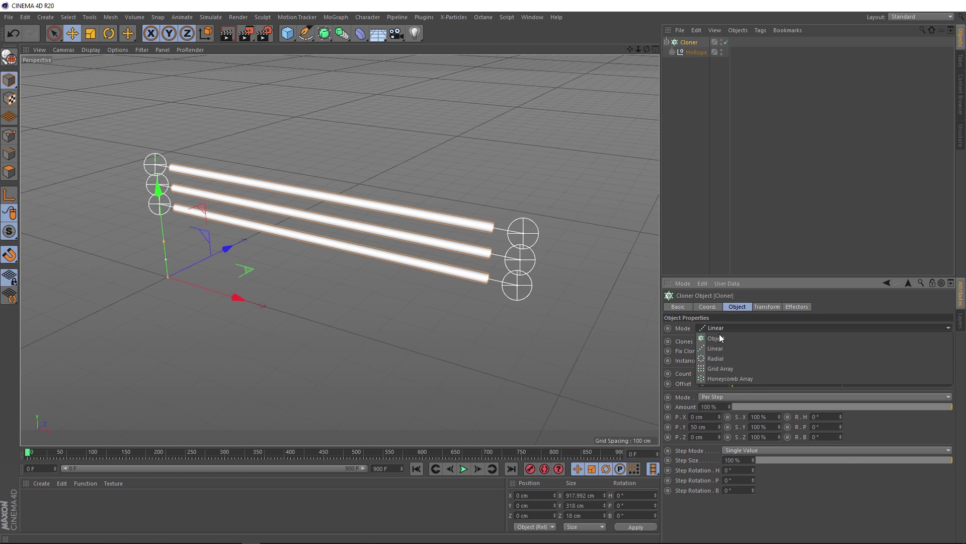
pyautogui.click(747, 359)
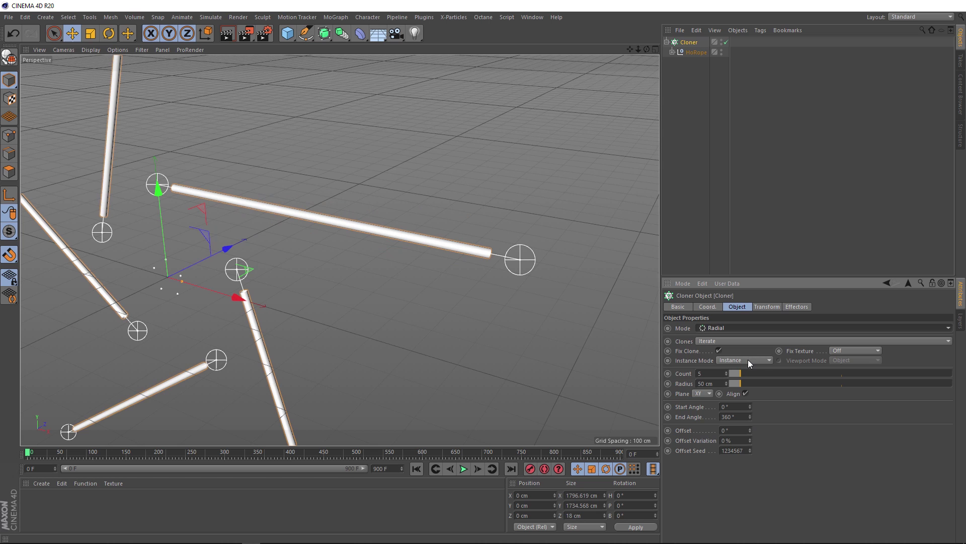
pyautogui.keyDown('alt'); pyautogui.moveTo(219, 275); pyautogui.dragTo(454, 255, button='middle'); pyautogui.keyUp('alt')
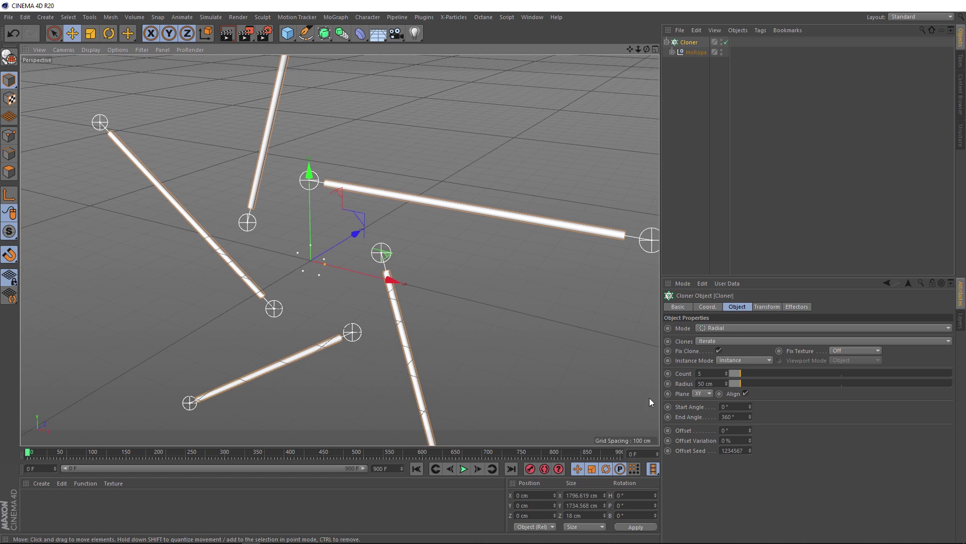
pyautogui.click(705, 390)
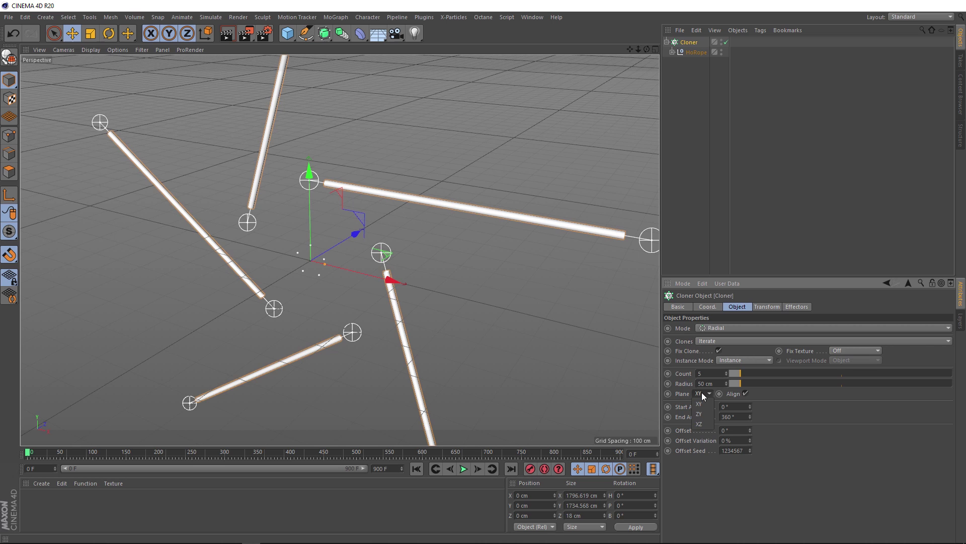
pyautogui.click(703, 413)
pyautogui.keyDown('alt'); pyautogui.moveTo(619, 383); pyautogui.dragTo(366, 298); pyautogui.keyUp('alt')
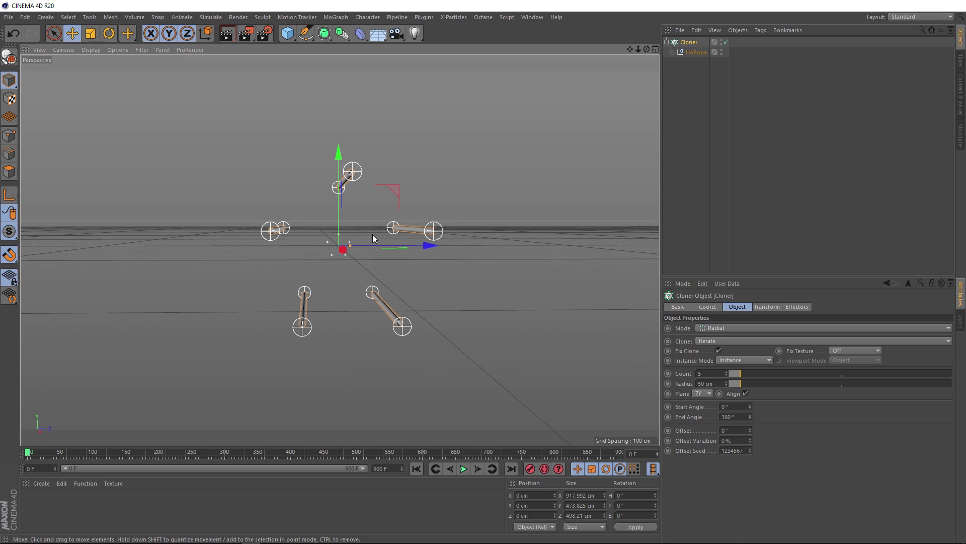
# - Bring the rope clones close together with a Cloner radius of -171 cm and set the clone count to 12
pyautogui.moveTo(740, 386); pyautogui.dragTo(711, 388)
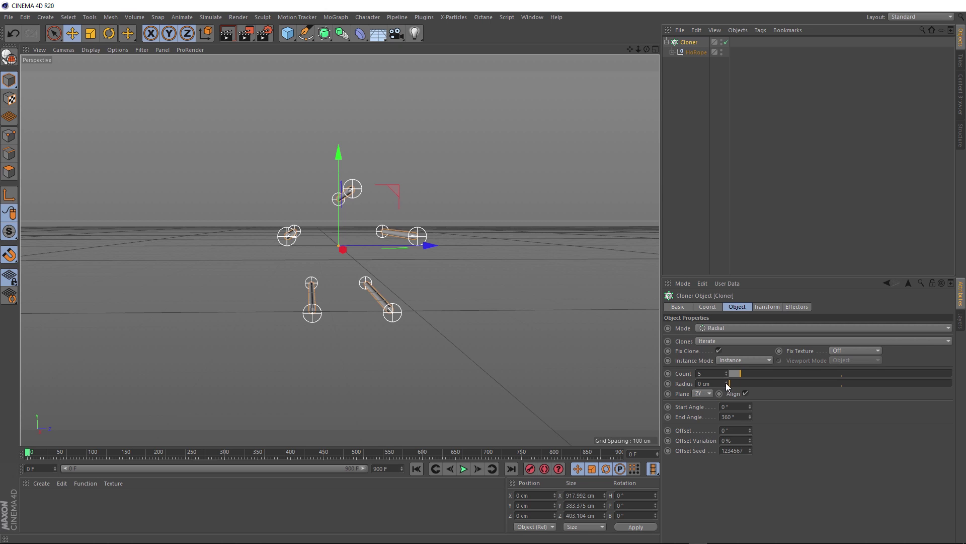
pyautogui.moveTo(728, 386); pyautogui.dragTo(698, 386)
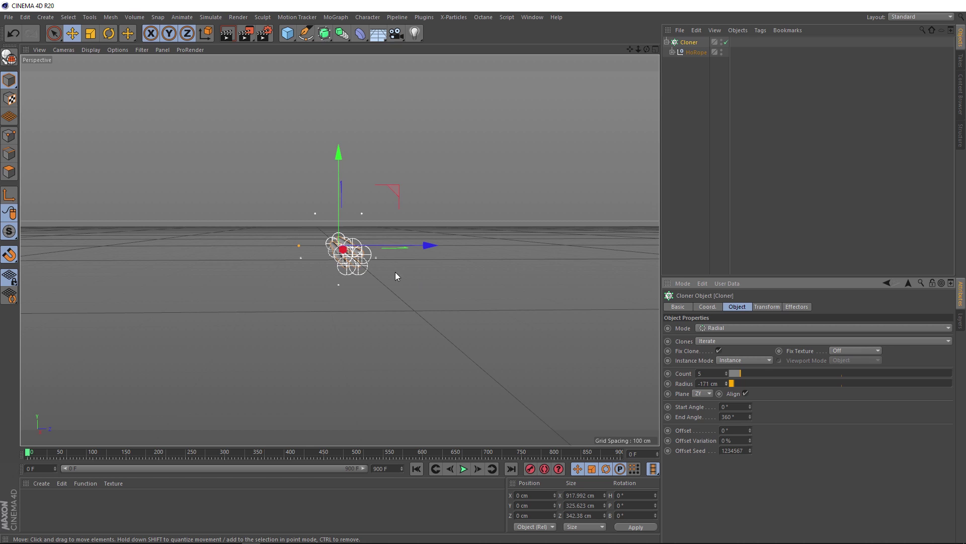
pyautogui.moveTo(396, 273)
pyautogui.keyDown('alt'); pyautogui.mouseDown()
pyautogui.moveTo(489, 258)
pyautogui.moveTo(582, 302)
pyautogui.mouseUp(); pyautogui.keyUp('alt')
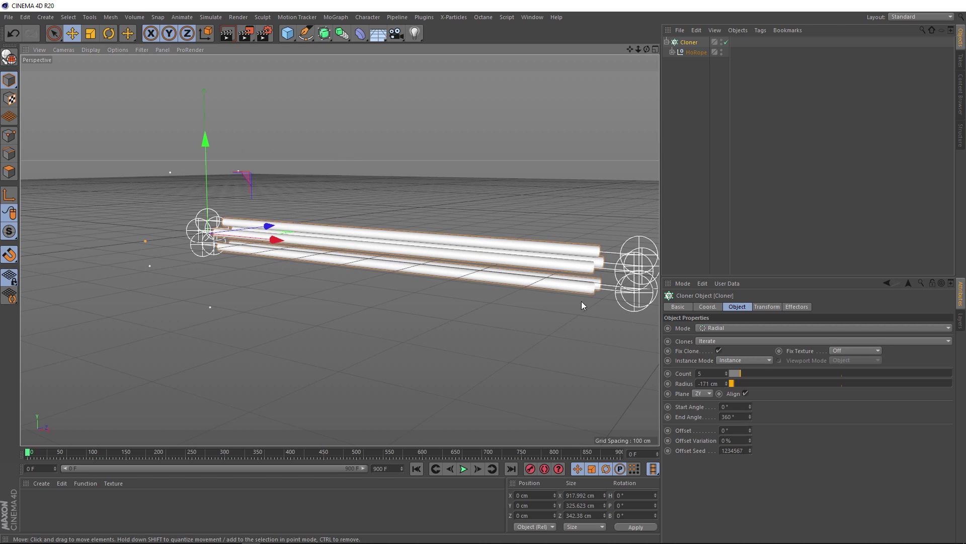
pyautogui.keyDown('alt'); pyautogui.moveTo(582, 302); pyautogui.dragTo(518, 290, button='middle'); pyautogui.keyUp('alt')
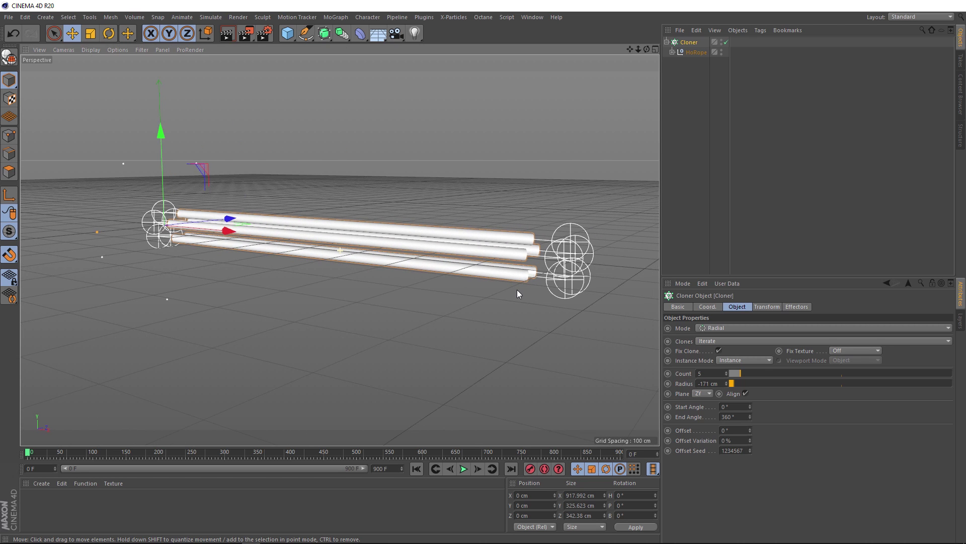
pyautogui.click(694, 373)
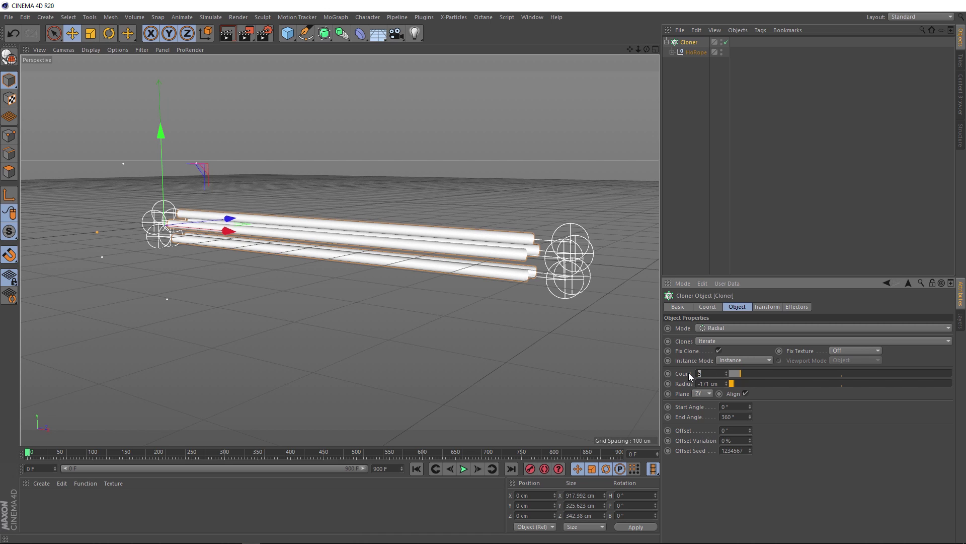
pyautogui.write('12')
pyautogui.press('Return')
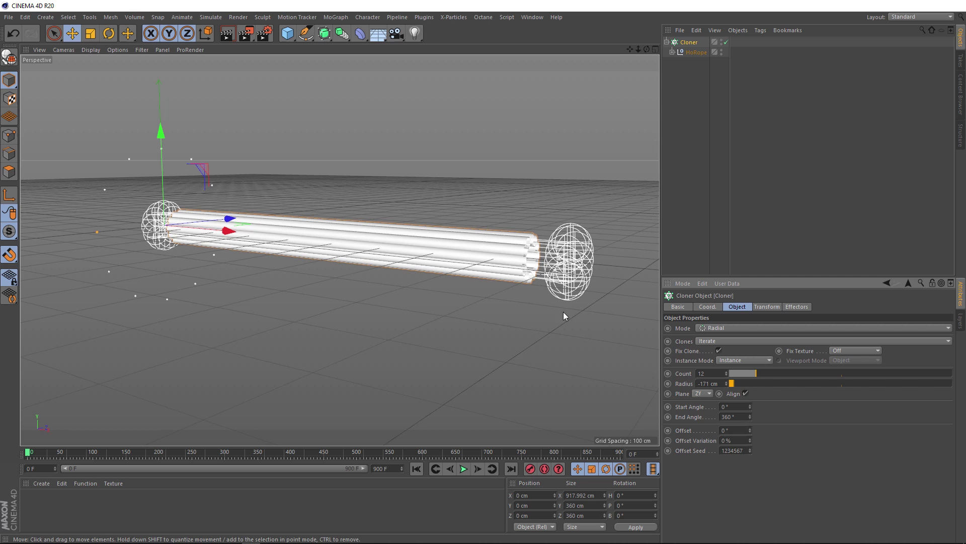
pyautogui.keyDown('alt'); pyautogui.moveTo(553, 269); pyautogui.dragTo(455, 268); pyautogui.keyUp('alt')
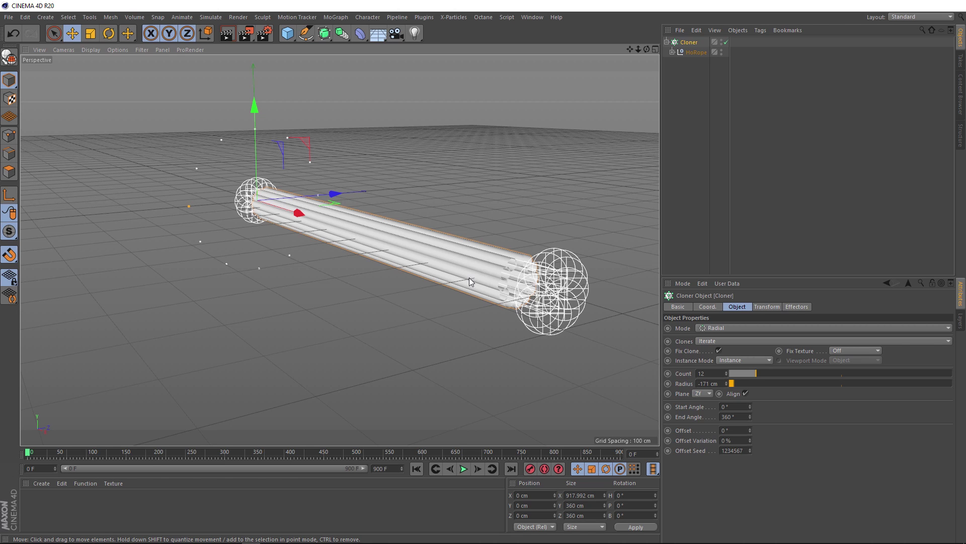
# - Set the radius of the Circle inside the rope's Sweep to 4 cm to make the cloned ropes thinner
pyautogui.click(672, 52)
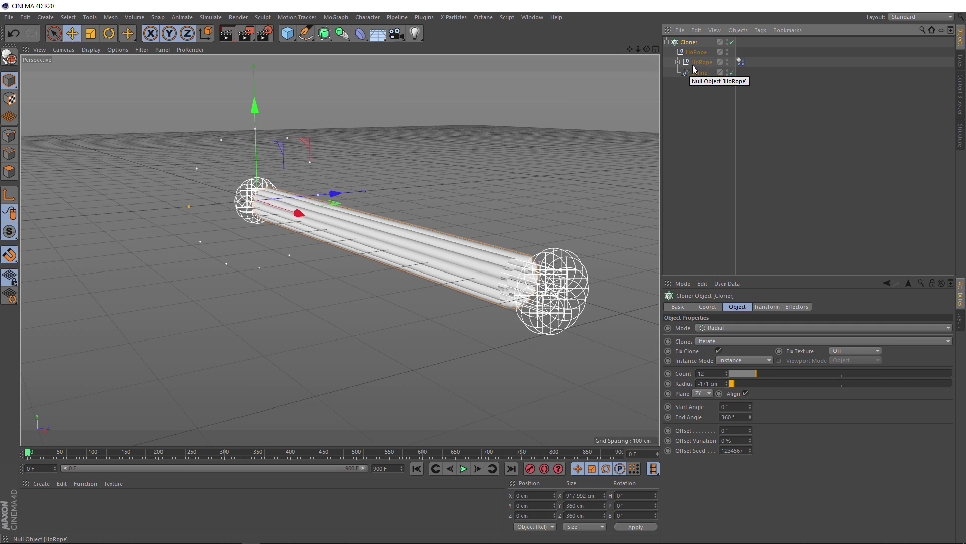
pyautogui.click(678, 62)
pyautogui.click(677, 62)
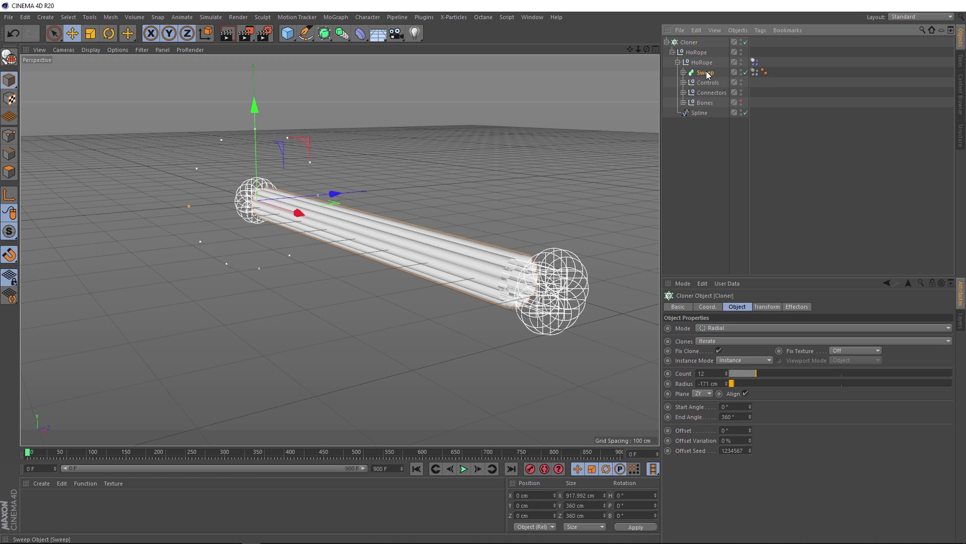
pyautogui.click(705, 73)
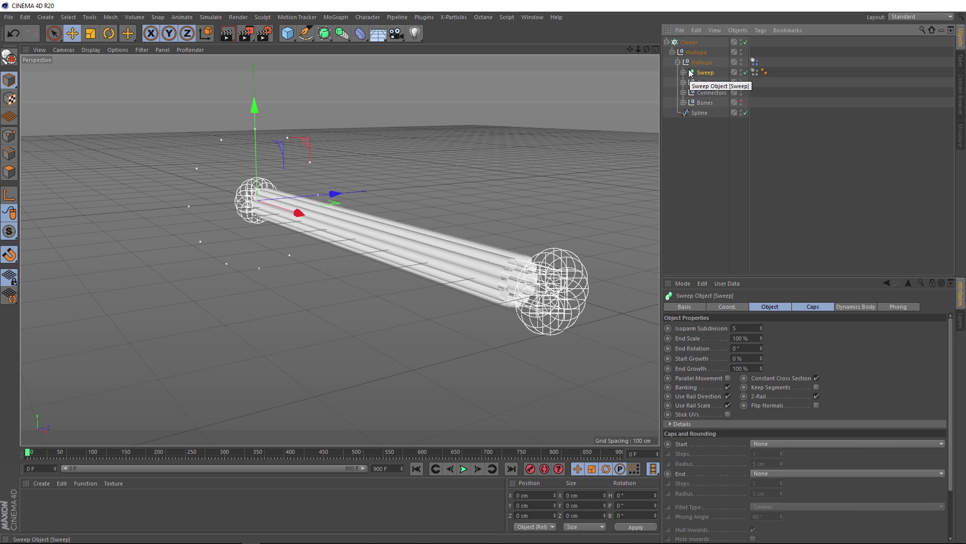
pyautogui.click(684, 72)
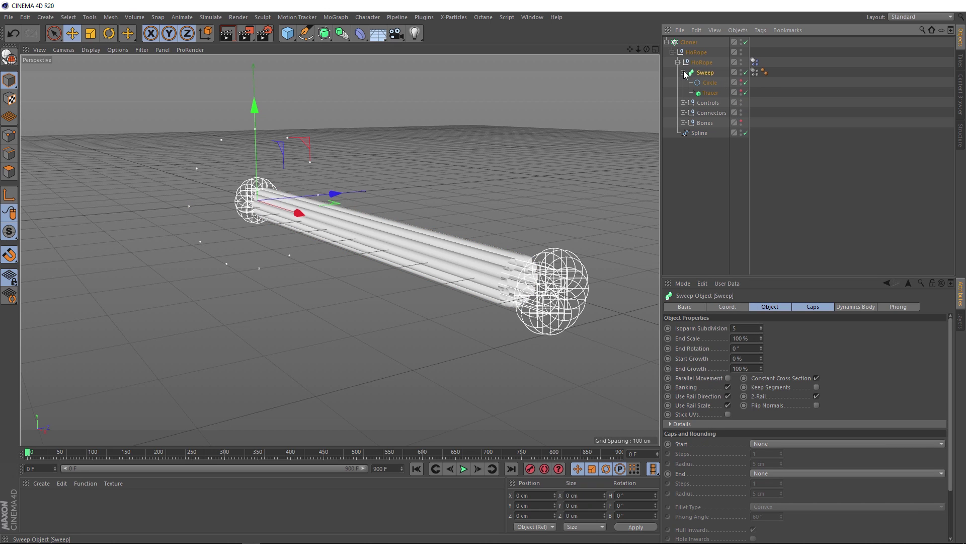
pyautogui.click(712, 84)
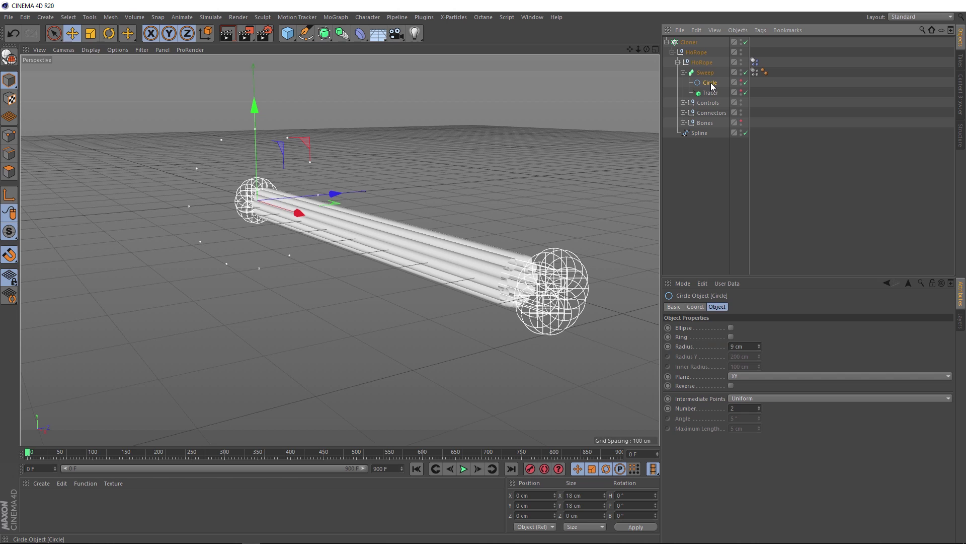
pyautogui.click(751, 344)
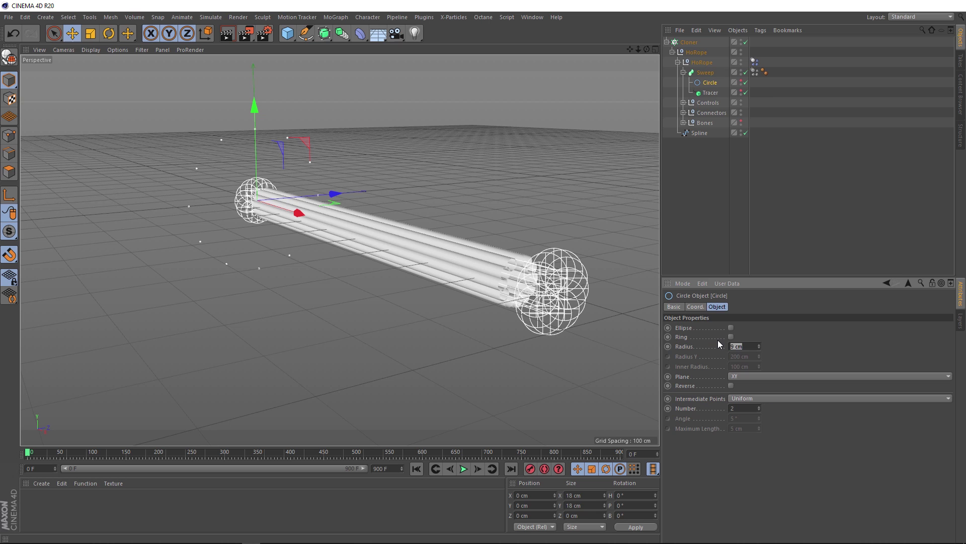
pyautogui.write('4')
pyautogui.press('Return')
pyautogui.keyDown('alt'); pyautogui.moveTo(475, 361); pyautogui.dragTo(321, 280); pyautogui.keyUp('alt')
pyautogui.keyDown('alt'); pyautogui.moveTo(320, 280); pyautogui.dragTo(373, 280, button='middle'); pyautogui.keyUp('alt')
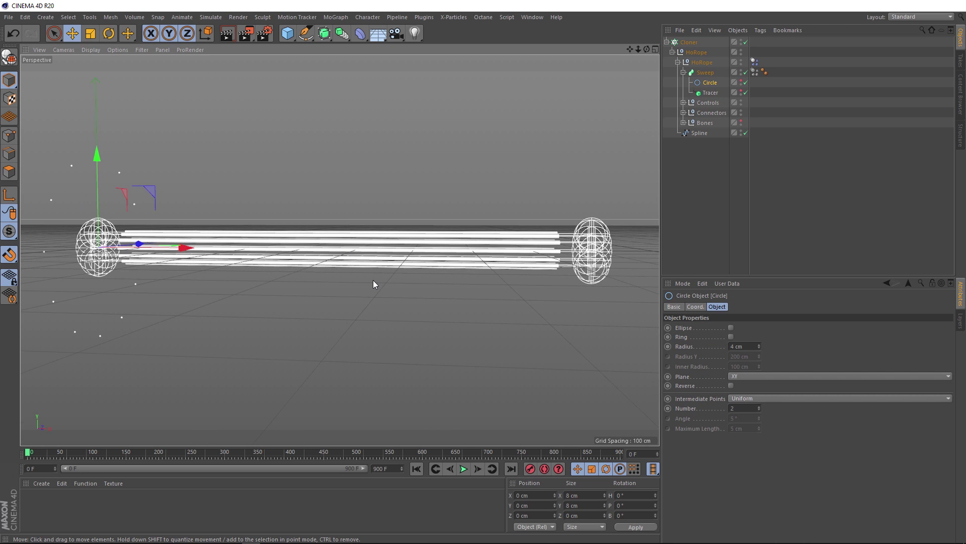
# - Play the simulation briefly to test the cloned ropes, stop it and return to frame 0
pyautogui.click(463, 469)
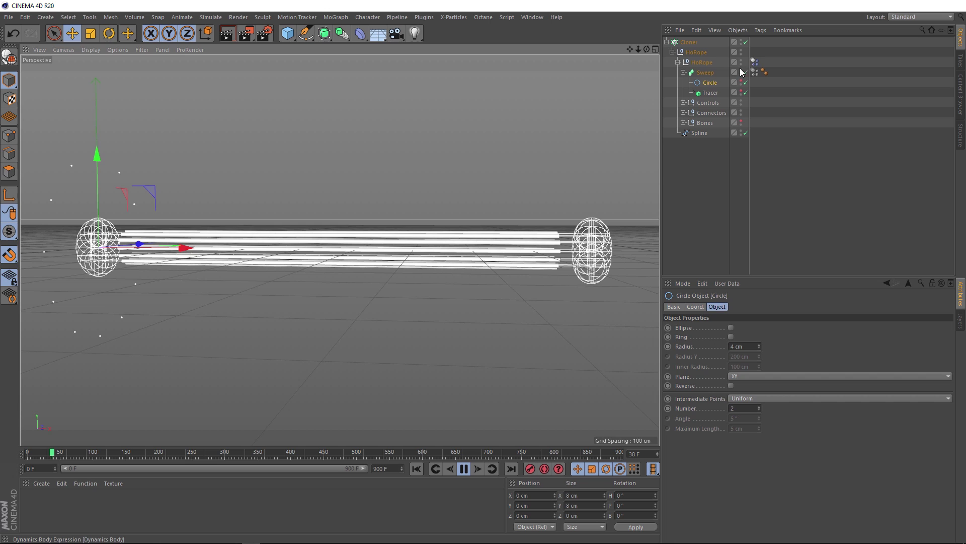
pyautogui.click(463, 470)
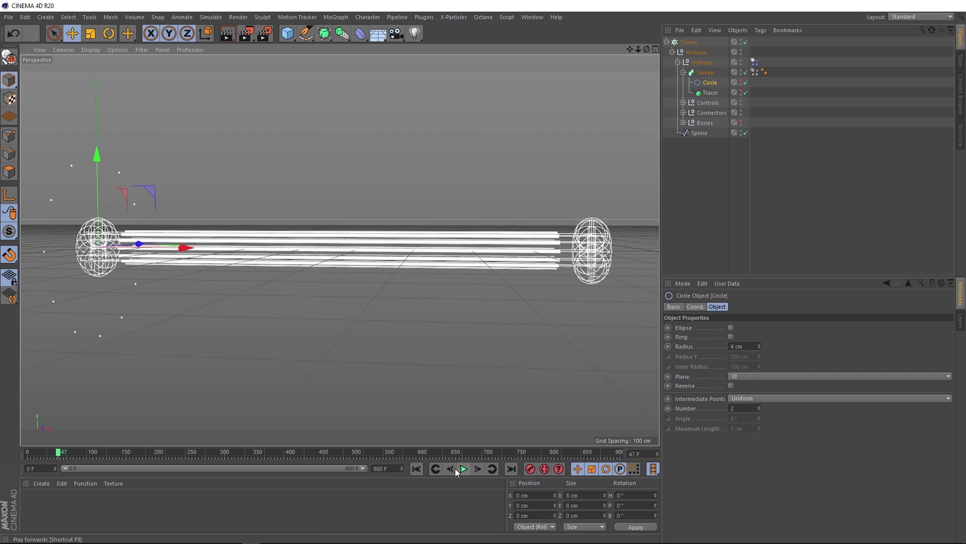
pyautogui.click(416, 468)
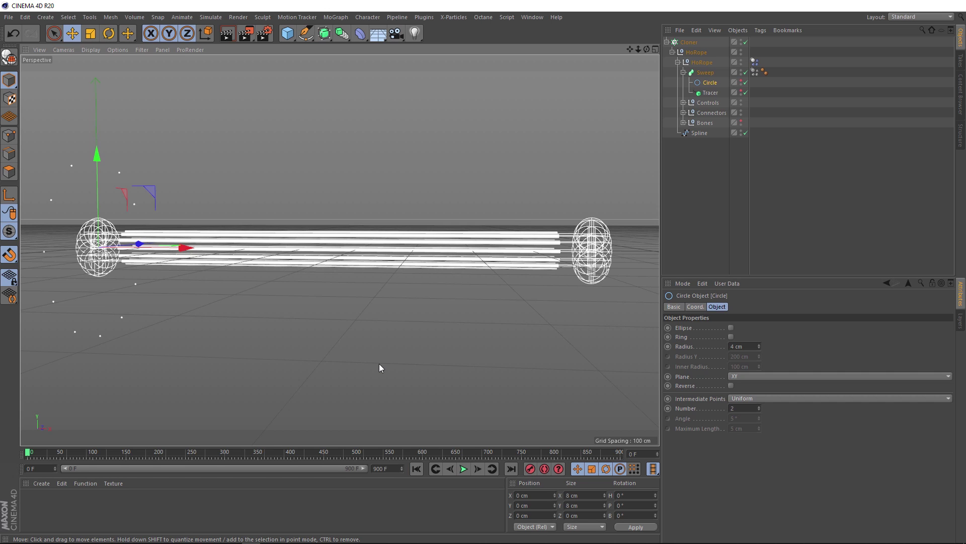
# - Make the Cloner object editable to turn the clones into separate HoRope objects
pyautogui.click(686, 43)
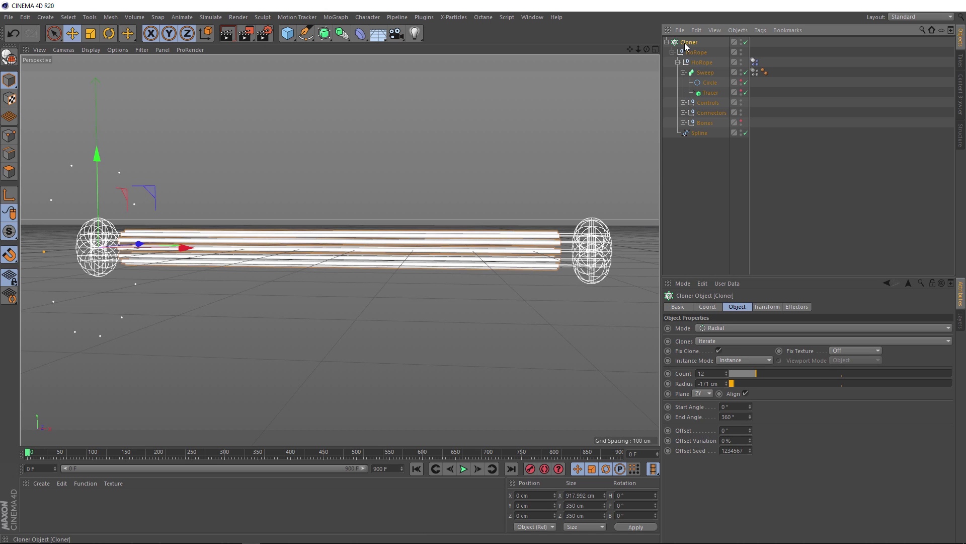
pyautogui.rightClick(687, 43)
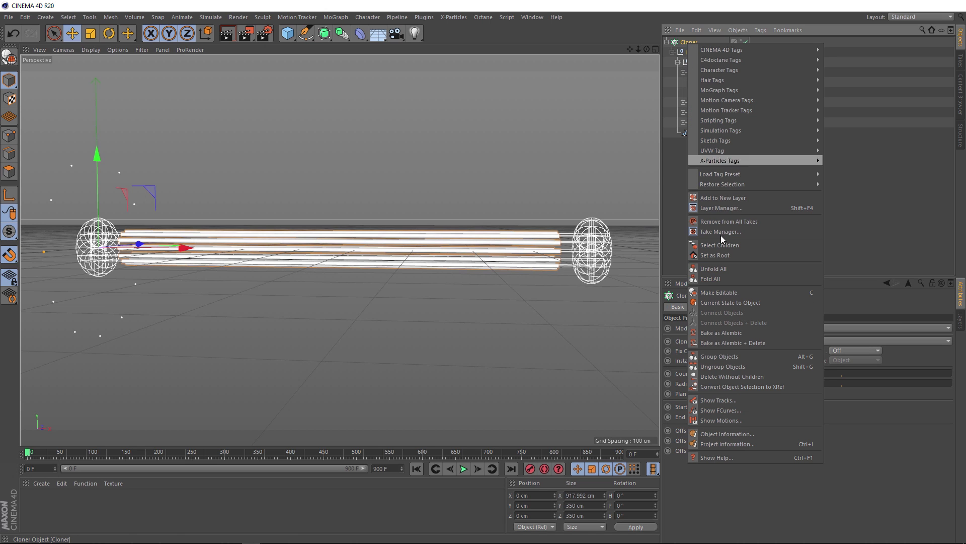
pyautogui.click(799, 293)
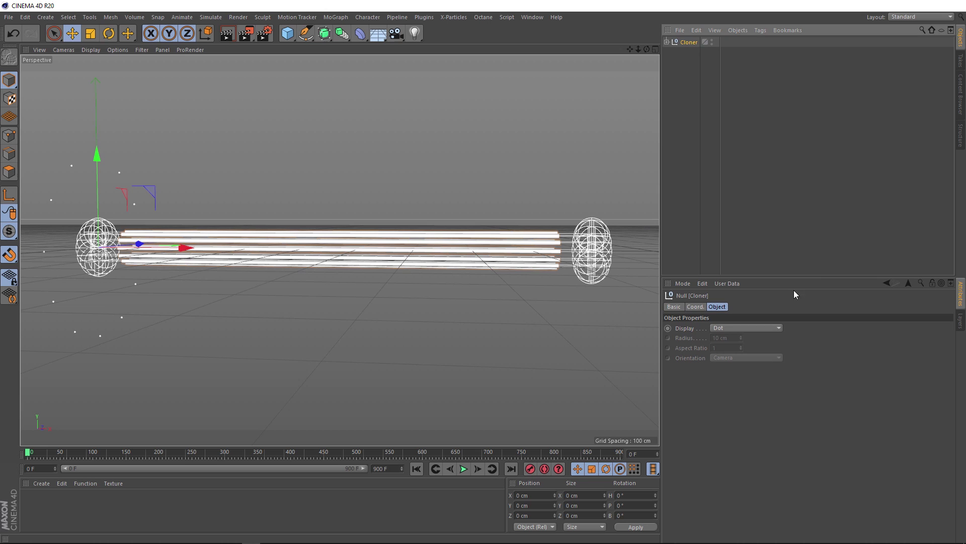
# - Expand the converted Cloner to examine its individual HoRope objects and play the simulation of the rope bundle
pyautogui.click(666, 42)
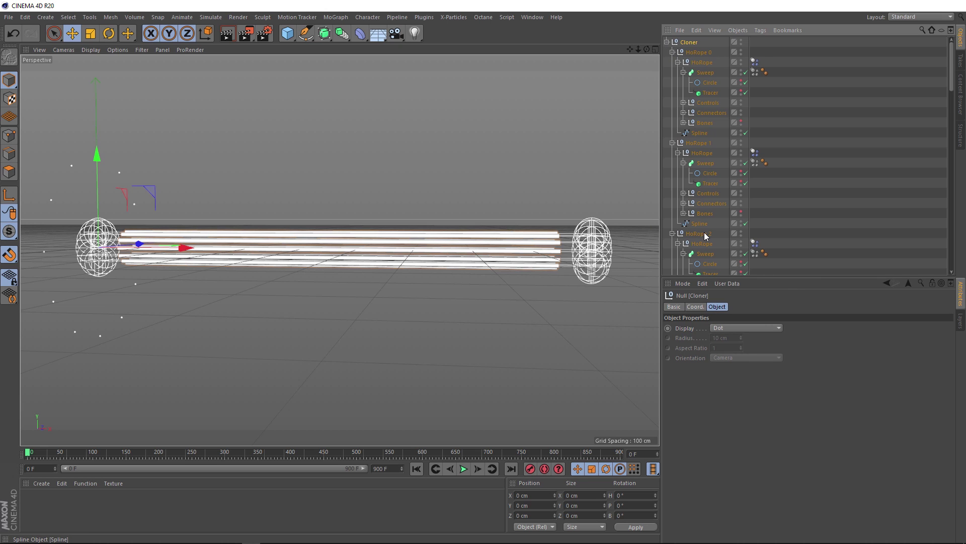
pyautogui.scroll(-4, 703, 222)
pyautogui.scroll(-8, 705, 222)
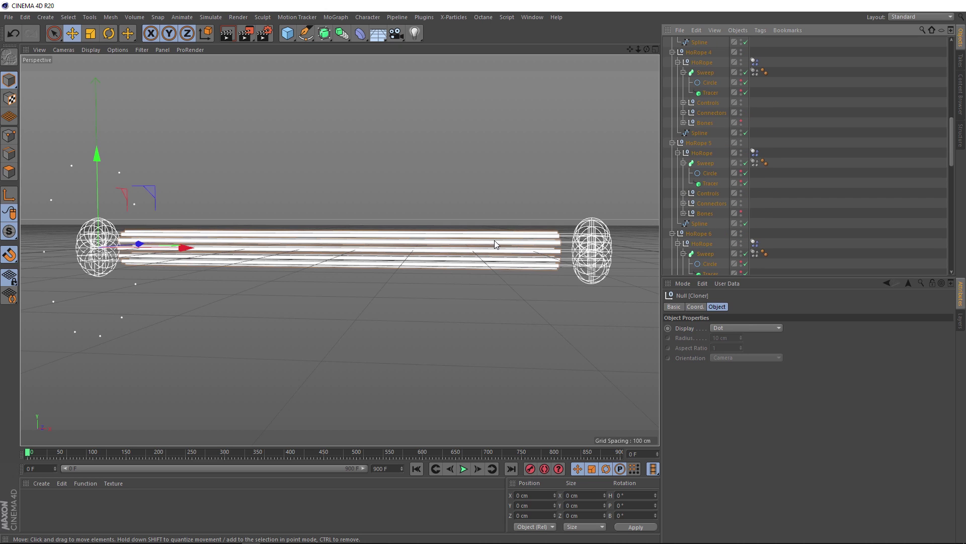
pyautogui.click(463, 470)
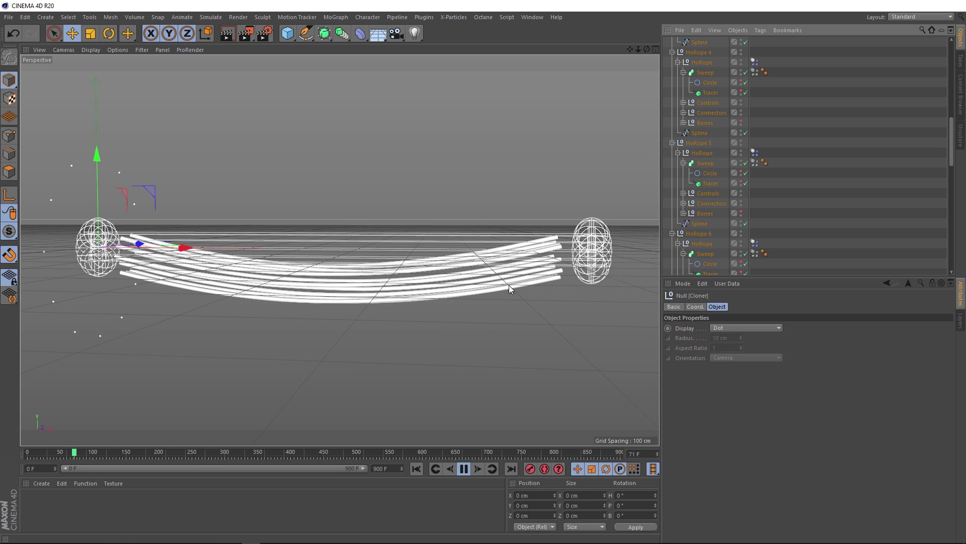
# - Stop the rope bundle simulation and return to frame 0
pyautogui.click(464, 468)
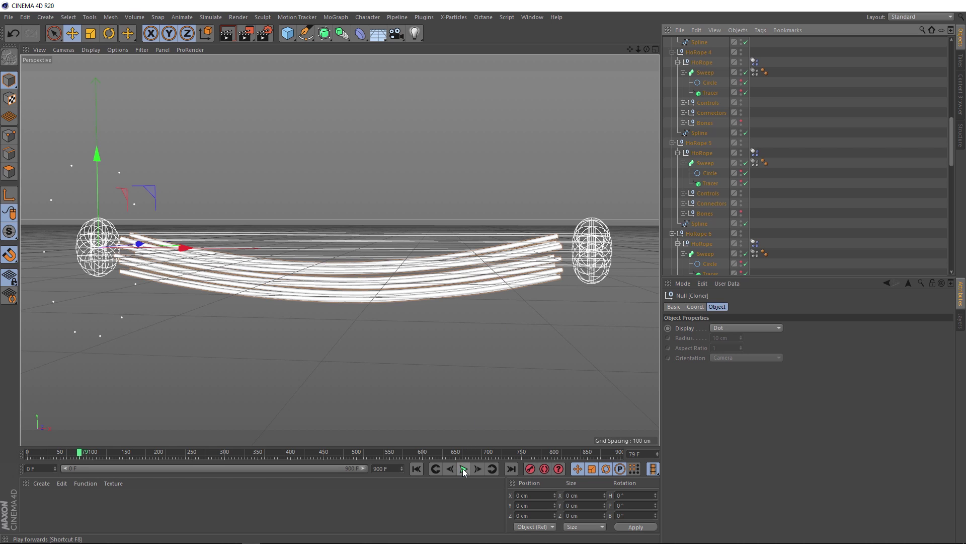
pyautogui.click(417, 469)
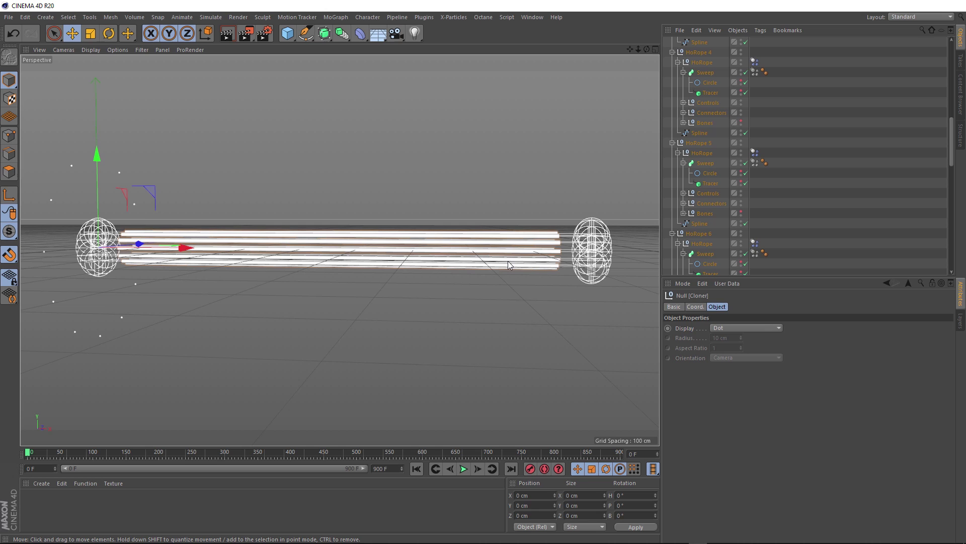
# - Add a Null at the origin and duplicate it along X to 900 cm, at the far end of the ropes
pyautogui.click(290, 38)
pyautogui.click(320, 51)
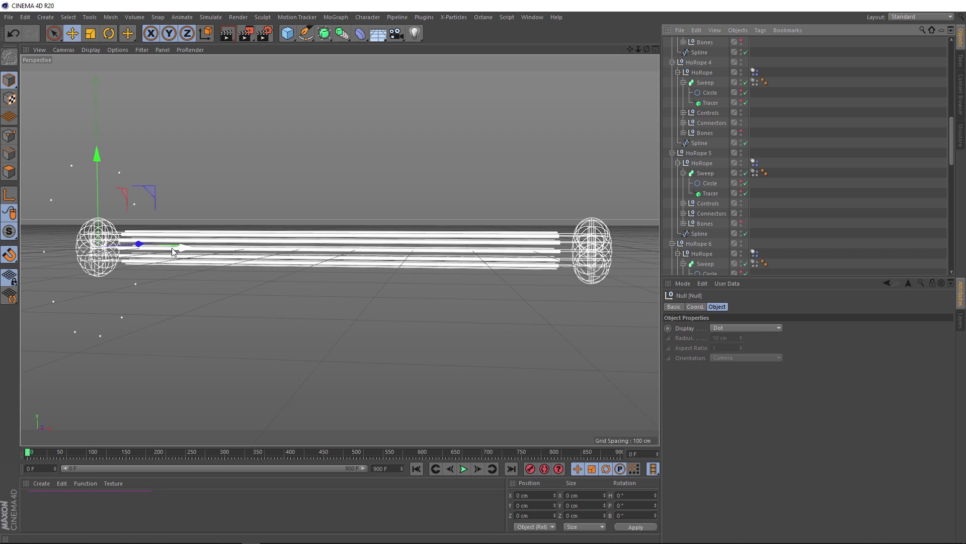
pyautogui.keyDown('ctrl'); pyautogui.moveTo(177, 249); pyautogui.dragTo(620, 252); pyautogui.keyUp('ctrl')
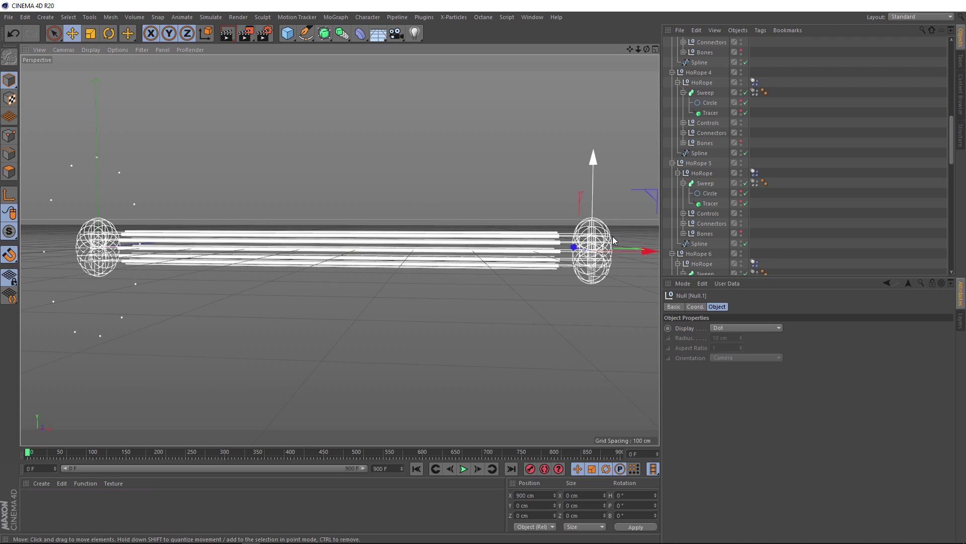
pyautogui.middleClick(417, 180)
pyautogui.middleClick(498, 331)
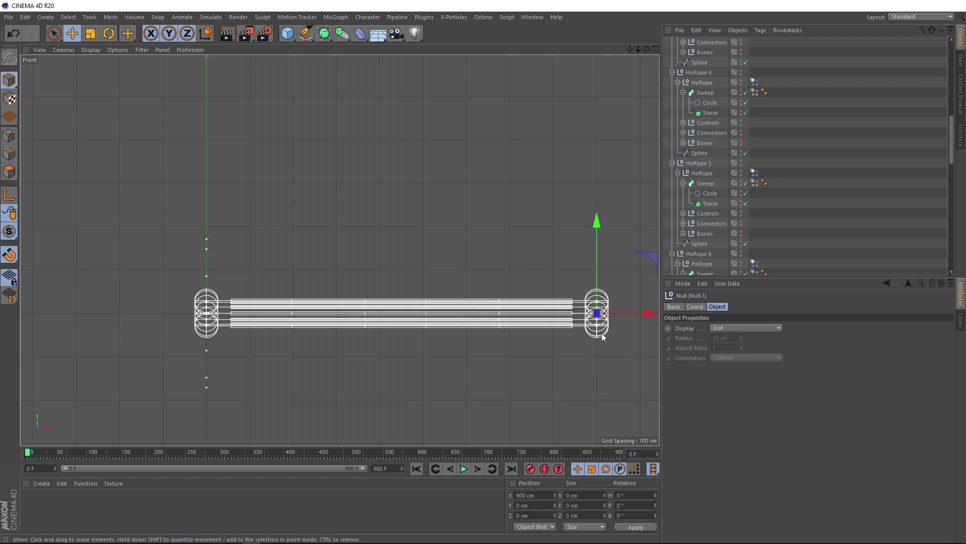
pyautogui.scroll(5, 589, 307)
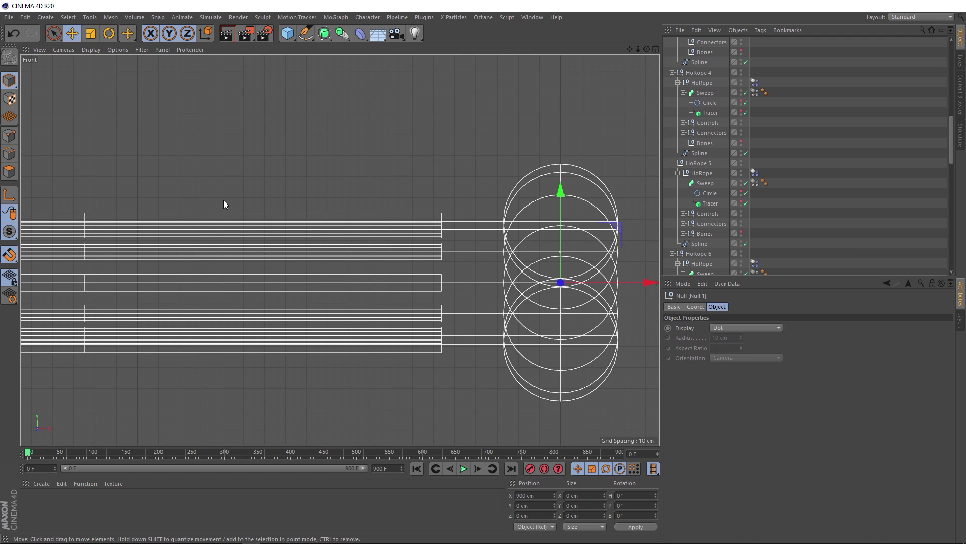
# - Examine the contents of the Bones and Connectors groups inside HoRope 0
pyautogui.scroll(10, 695, 96)
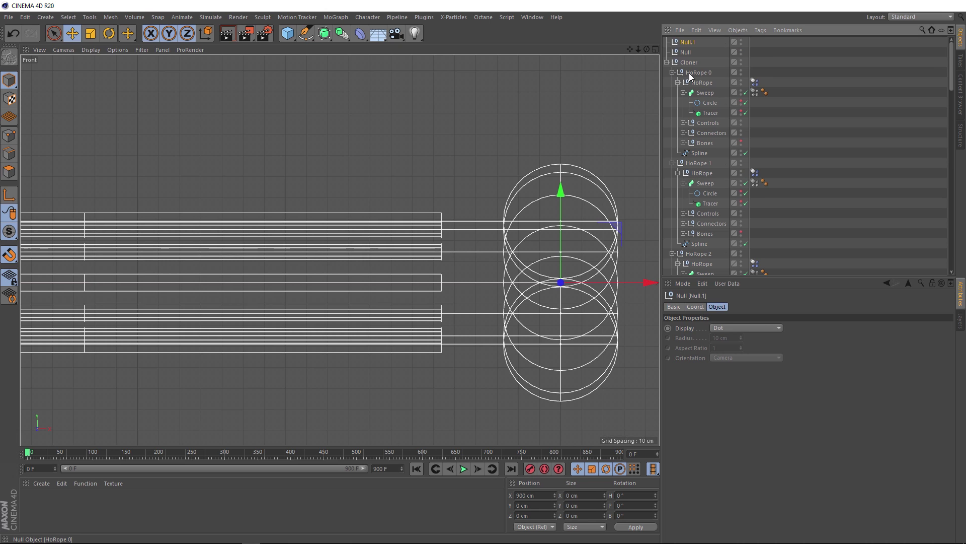
pyautogui.click(701, 72)
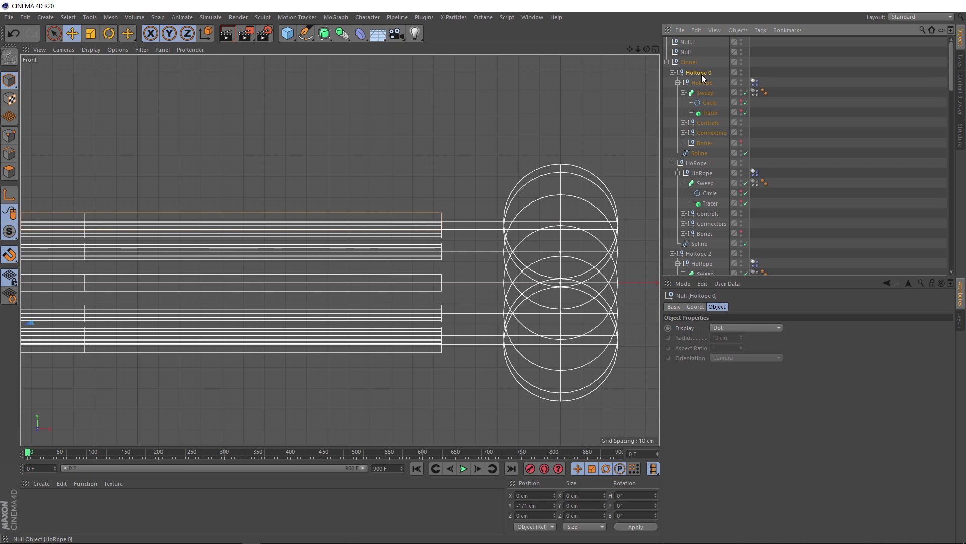
pyautogui.click(684, 93)
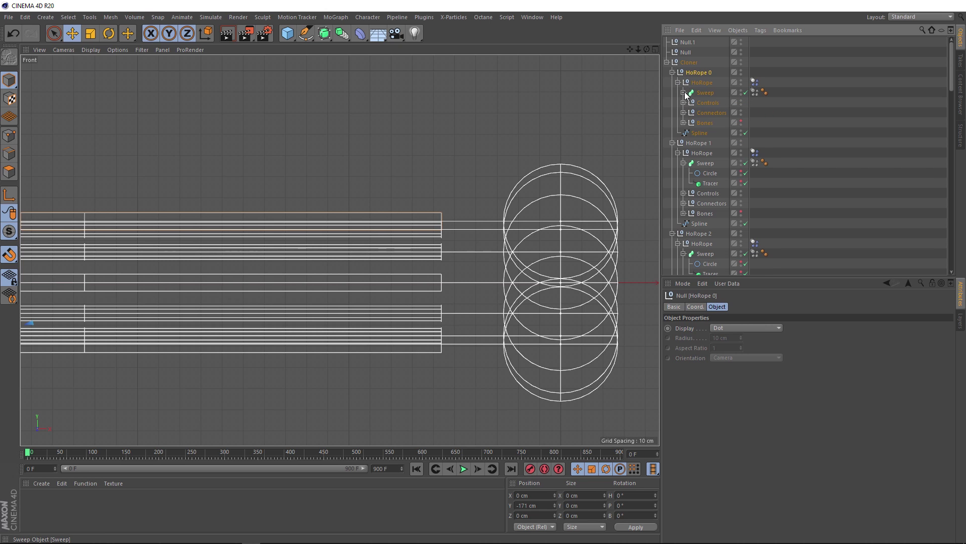
pyautogui.click(712, 101)
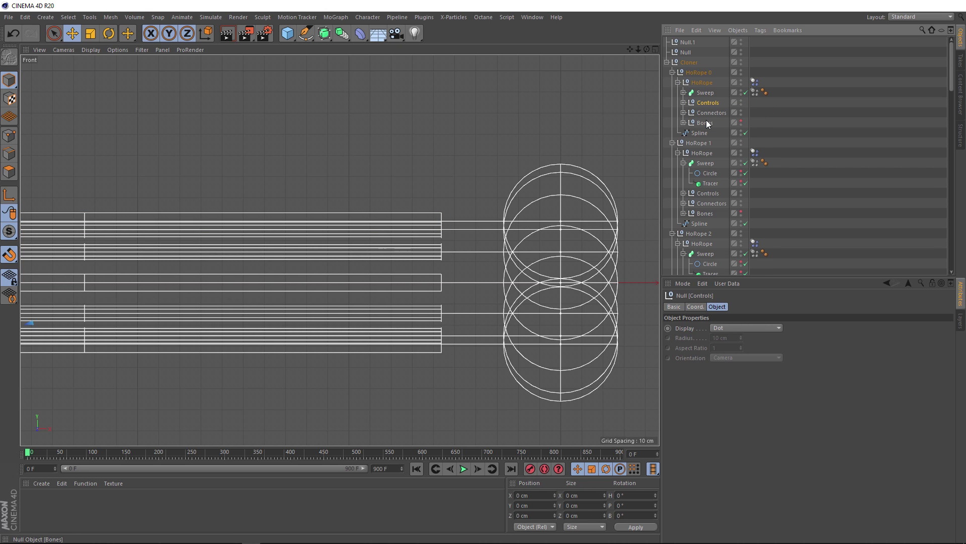
pyautogui.click(683, 123)
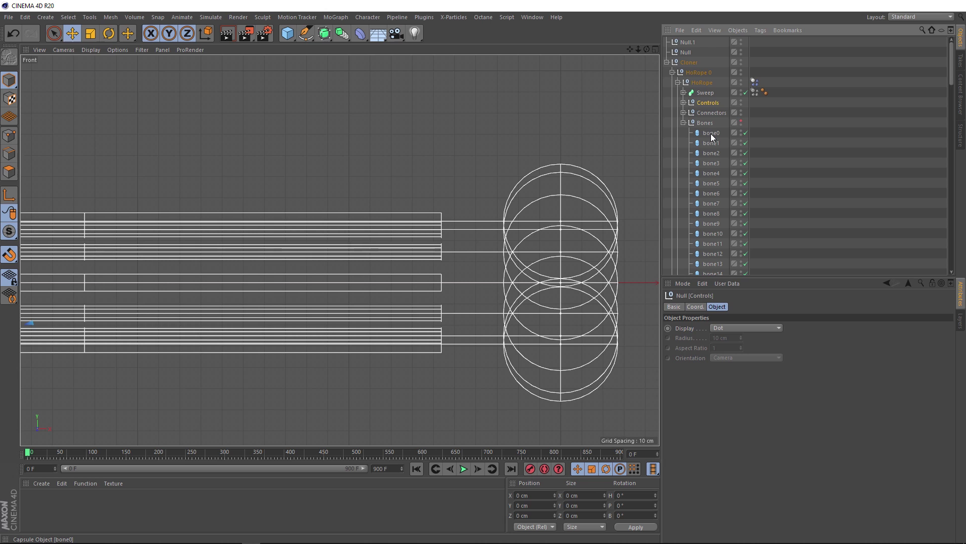
pyautogui.click(684, 123)
pyautogui.click(683, 112)
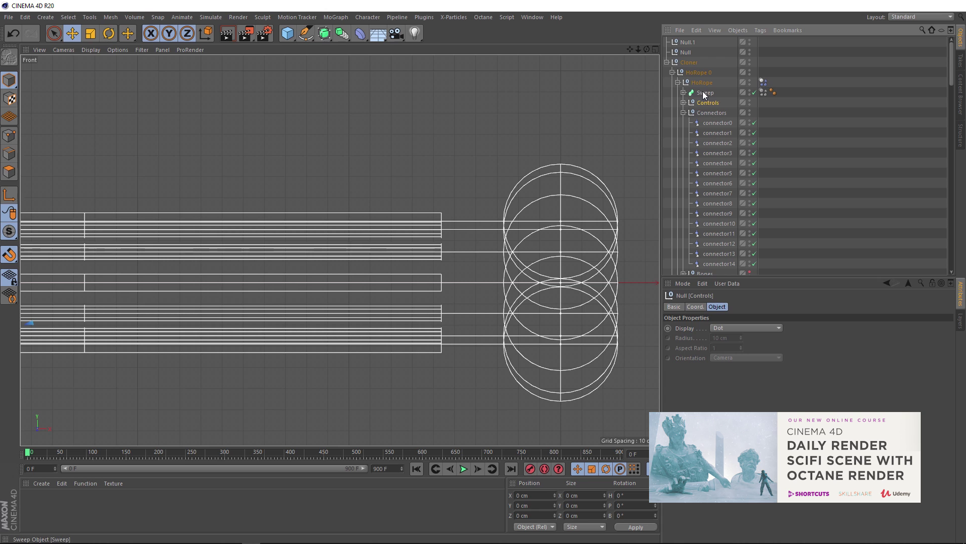
pyautogui.click(683, 113)
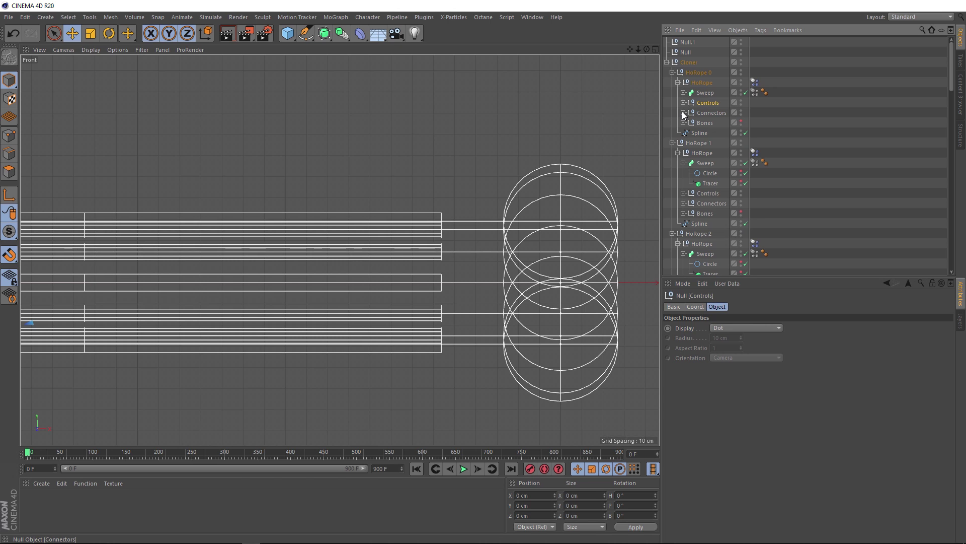
# - Inspect the root and target nulls in HoRope 0's Controls group to identify which rope end each one controls
pyautogui.click(683, 102)
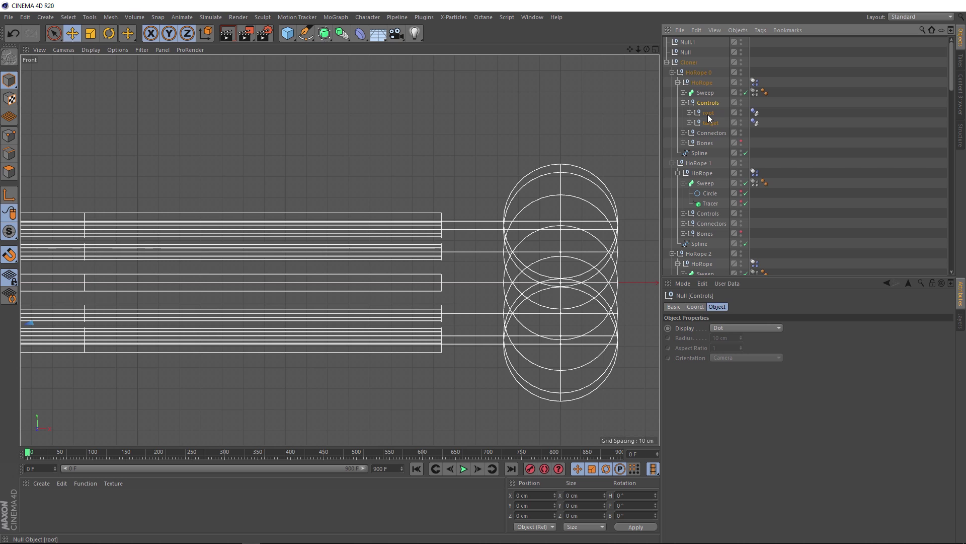
pyautogui.click(708, 112)
pyautogui.scroll(-10, 283, 261)
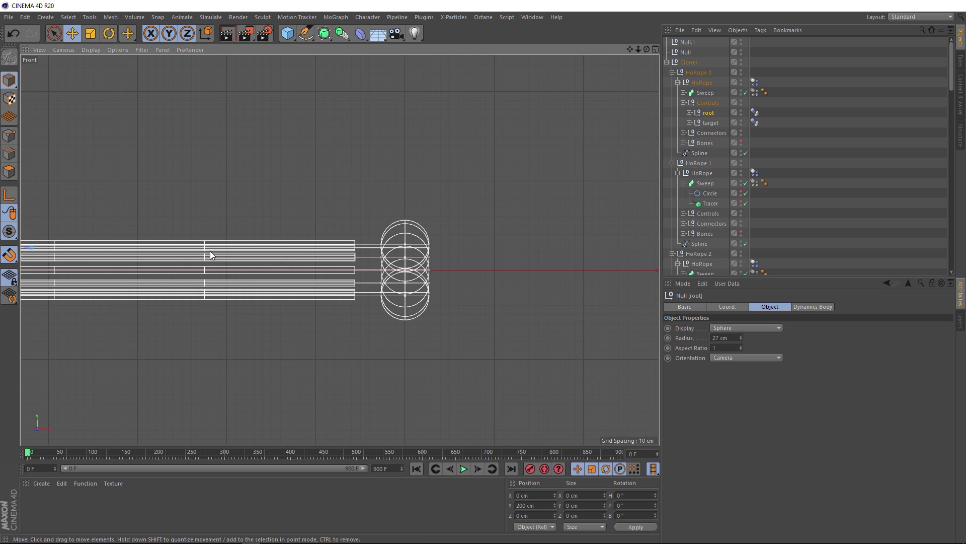
pyautogui.scroll(4, 416, 285)
pyautogui.scroll(-1, 417, 283)
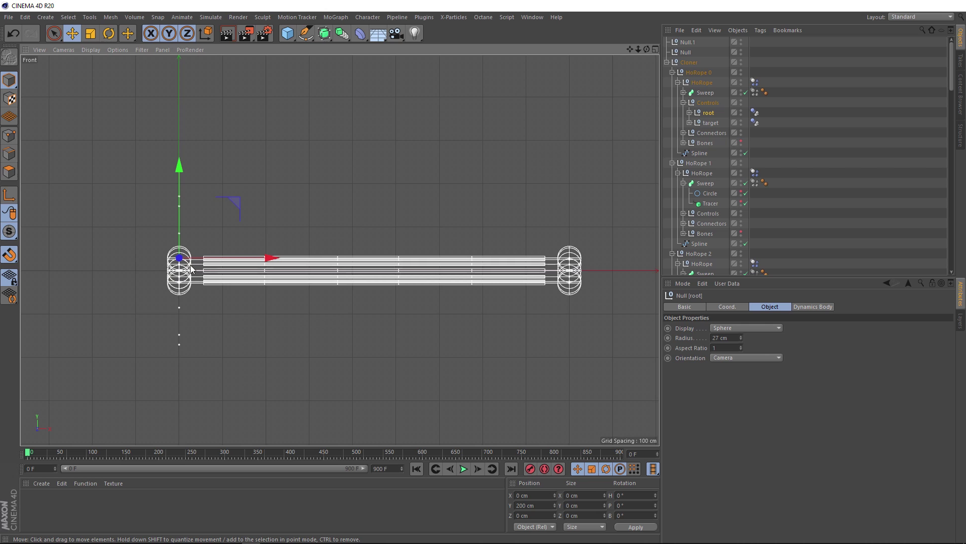
pyautogui.click(582, 275)
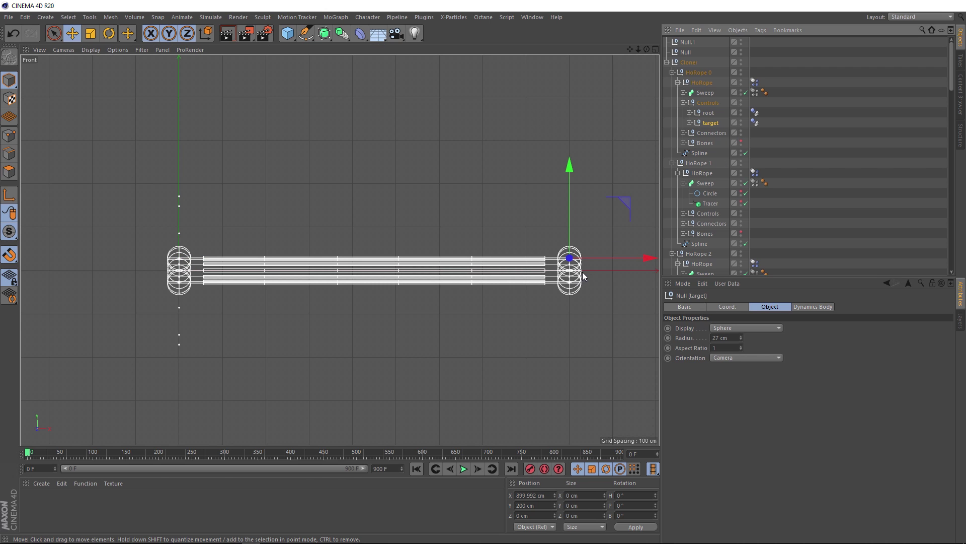
# - Rename the null at X 900 cm as TARGET and the null at the origin as ROOT
pyautogui.click(692, 44)
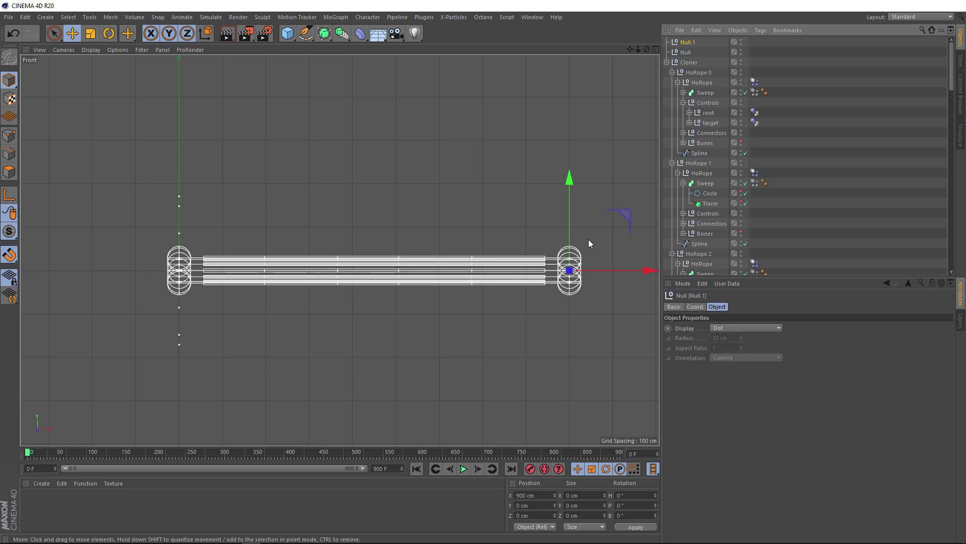
pyautogui.doubleClick(688, 43)
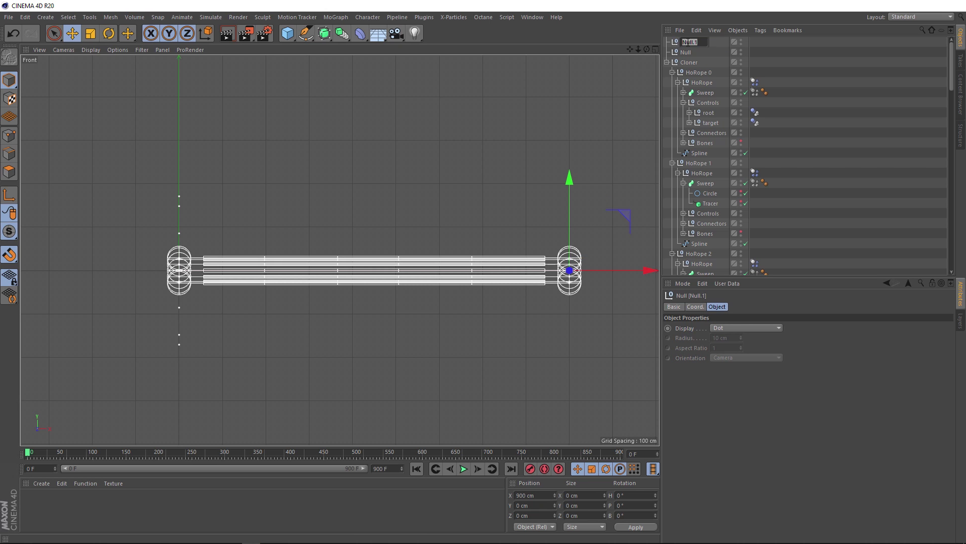
pyautogui.write('TARGET')
pyautogui.press('Return')
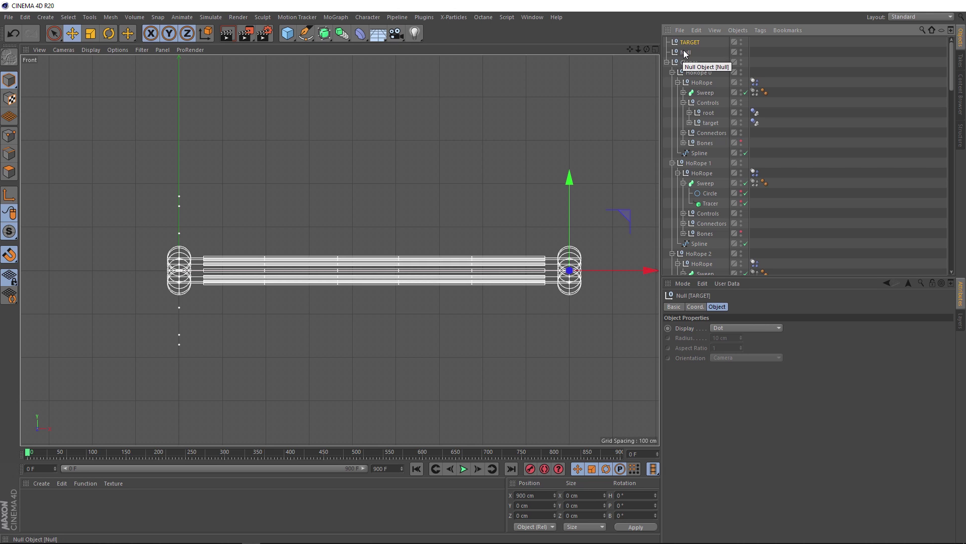
pyautogui.click(685, 53)
pyautogui.doubleClick(685, 53)
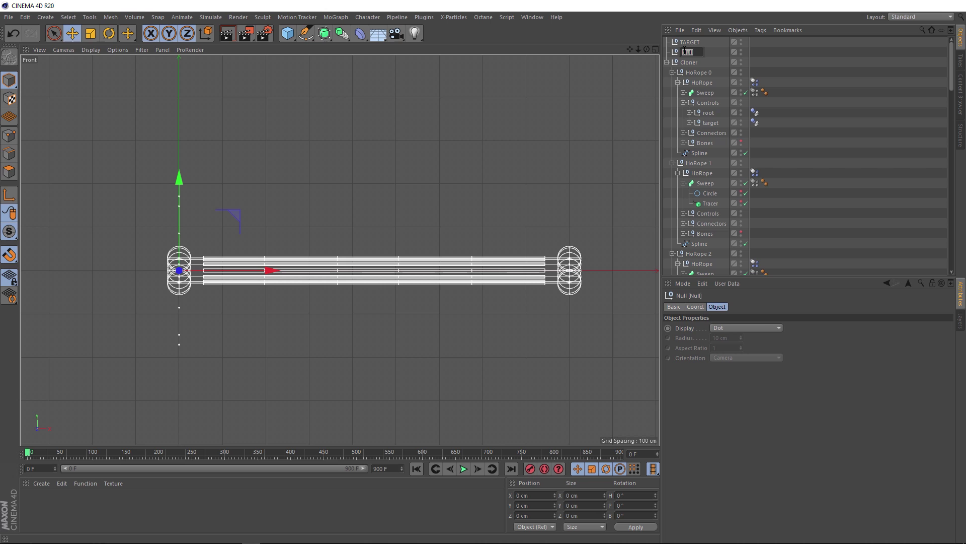
pyautogui.write('ROOT')
pyautogui.press('Return')
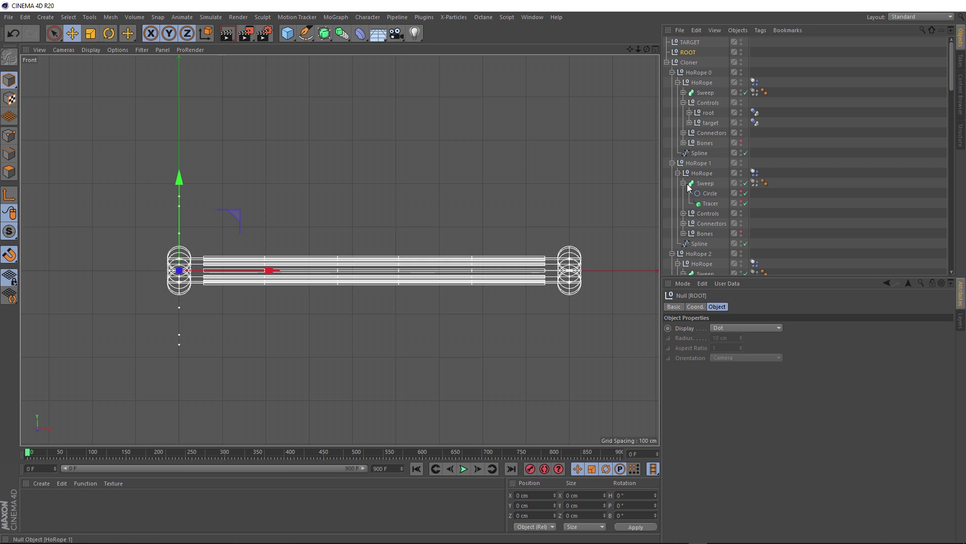
# - Expand HoRope 1's Controls group and filter the object hierarchy by "root"
pyautogui.click(683, 214)
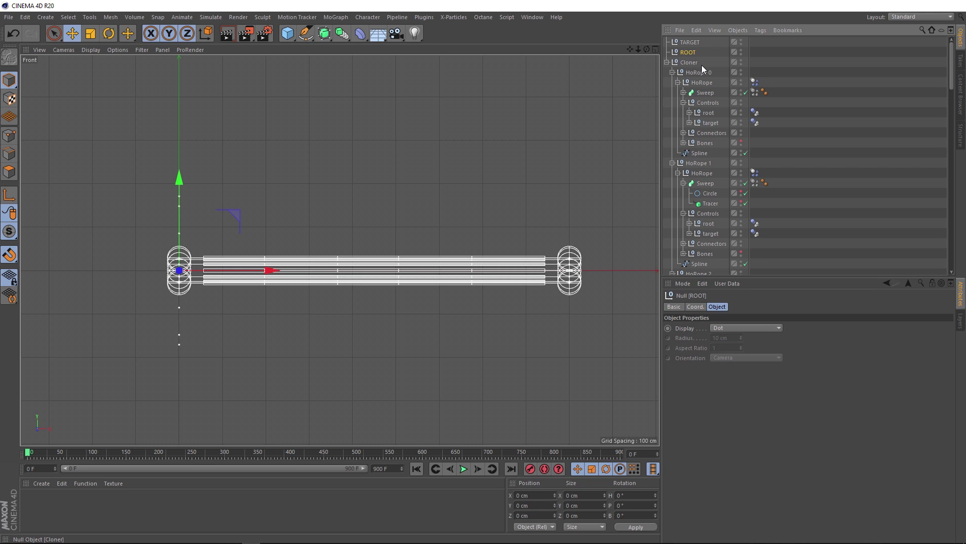
pyautogui.click(922, 29)
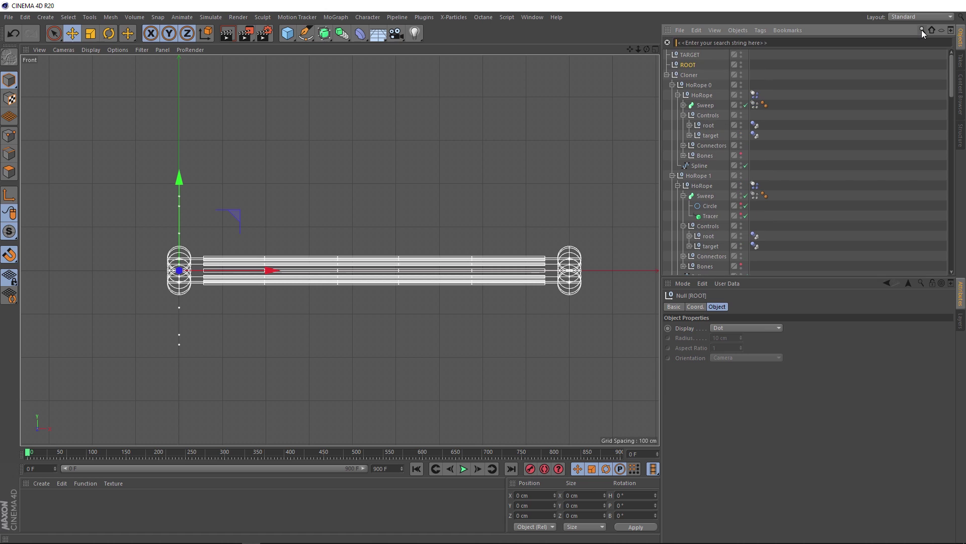
pyautogui.click(754, 43)
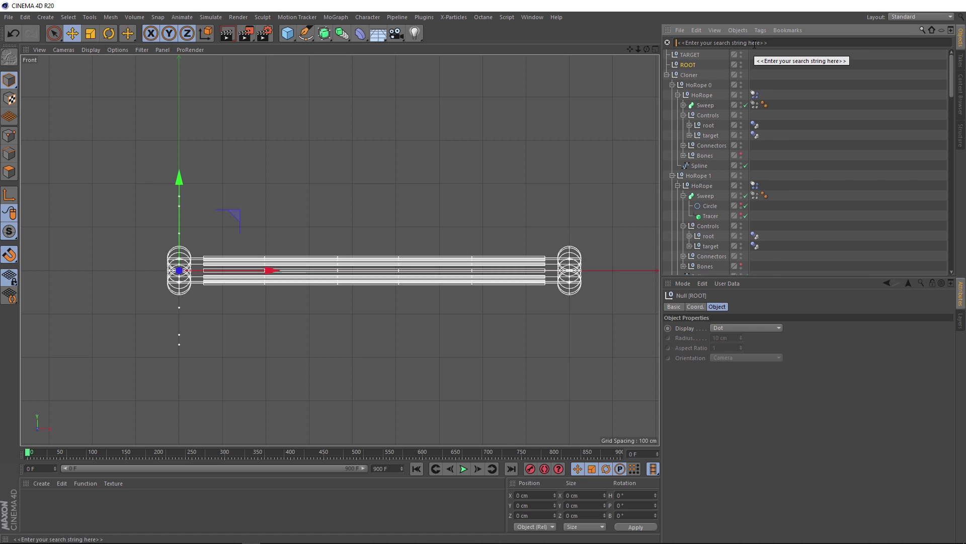
pyautogui.write('root')
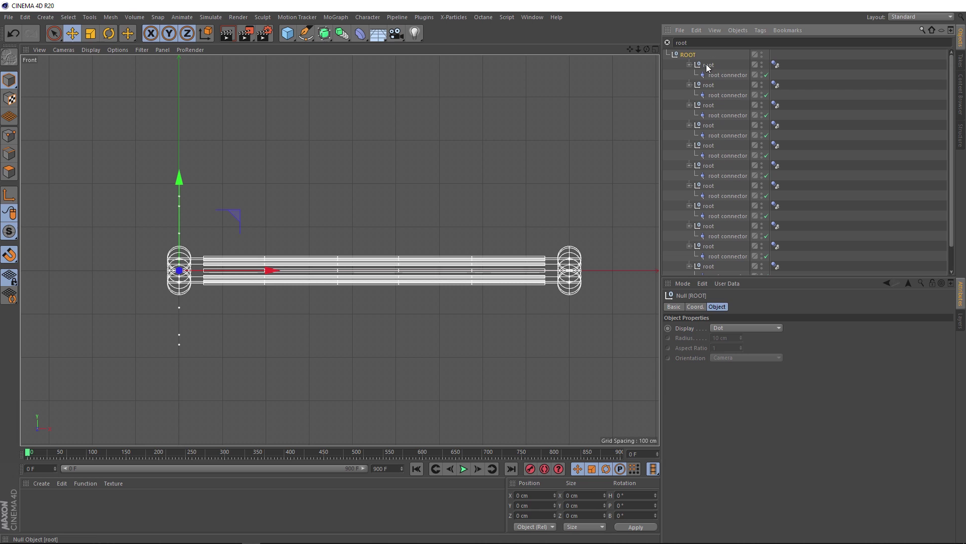
# - Select all twelve ropes' root nulls, leaving out the root connectors, and make them children of the ROOT null
pyautogui.click(707, 66)
pyautogui.keyDown('ctrl'); pyautogui.click(710, 85); pyautogui.keyUp('ctrl')
pyautogui.keyDown('ctrl'); pyautogui.click(710, 105); pyautogui.keyUp('ctrl')
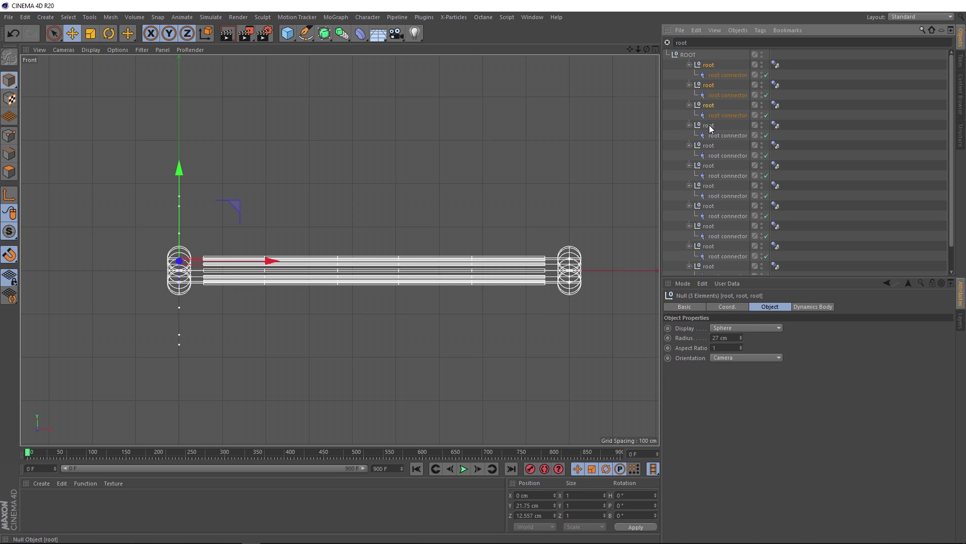
pyautogui.keyDown('ctrl'); pyautogui.click(710, 125); pyautogui.keyUp('ctrl')
pyautogui.keyDown('ctrl'); pyautogui.click(709, 145); pyautogui.keyUp('ctrl')
pyautogui.keyDown('ctrl'); pyautogui.click(708, 167); pyautogui.keyUp('ctrl')
pyautogui.keyDown('ctrl'); pyautogui.click(709, 188); pyautogui.keyUp('ctrl')
pyautogui.keyDown('ctrl'); pyautogui.click(709, 207); pyautogui.keyUp('ctrl')
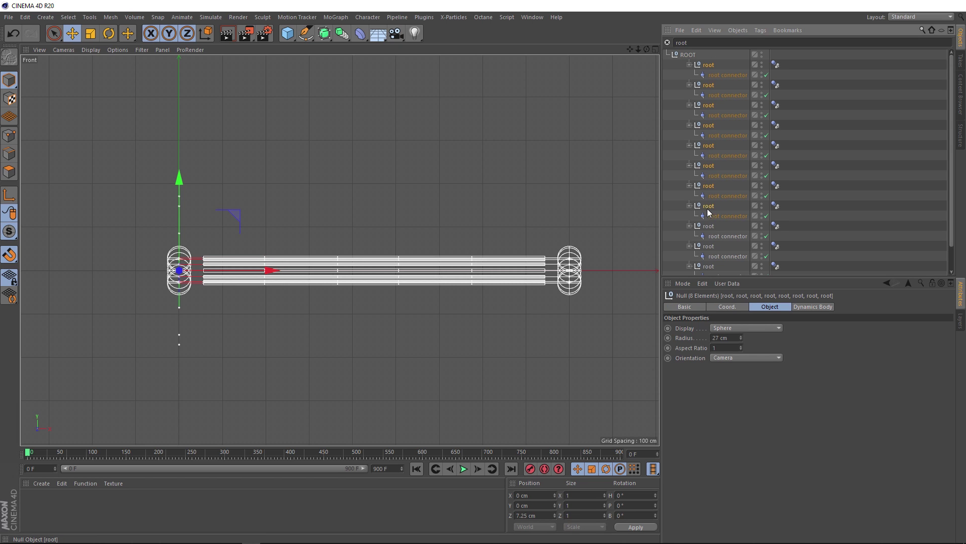
pyautogui.keyDown('ctrl'); pyautogui.click(709, 227); pyautogui.keyUp('ctrl')
pyautogui.keyDown('ctrl'); pyautogui.click(708, 248); pyautogui.keyUp('ctrl')
pyautogui.keyDown('ctrl'); pyautogui.click(708, 267); pyautogui.keyUp('ctrl')
pyautogui.scroll(-1, 708, 266)
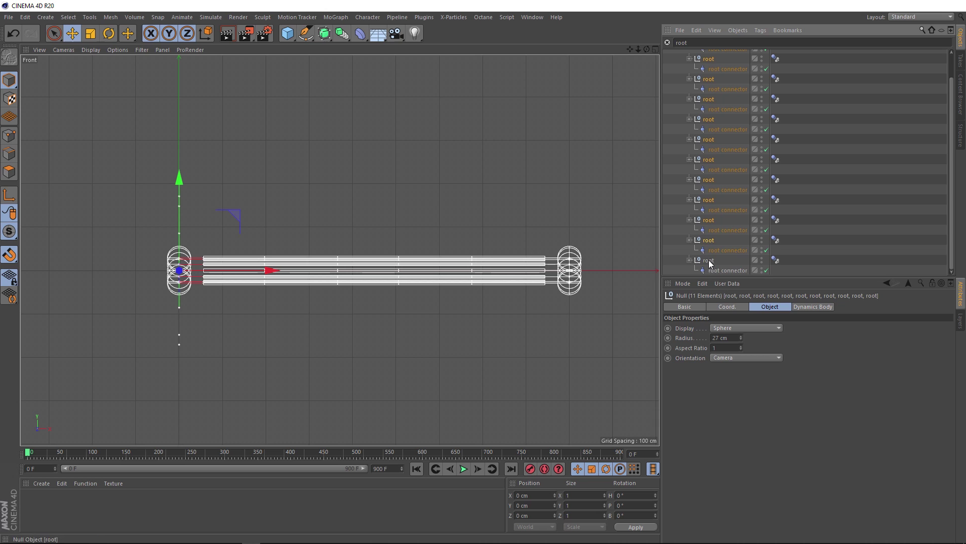
pyautogui.keyDown('ctrl'); pyautogui.click(708, 263); pyautogui.keyUp('ctrl')
pyautogui.scroll(1, 706, 257)
pyautogui.moveTo(709, 67); pyautogui.dragTo(673, 42)
# - Filter the hierarchy by "target" and make all twelve ropes' target nulls children of the TARGET null
pyautogui.write('targe')
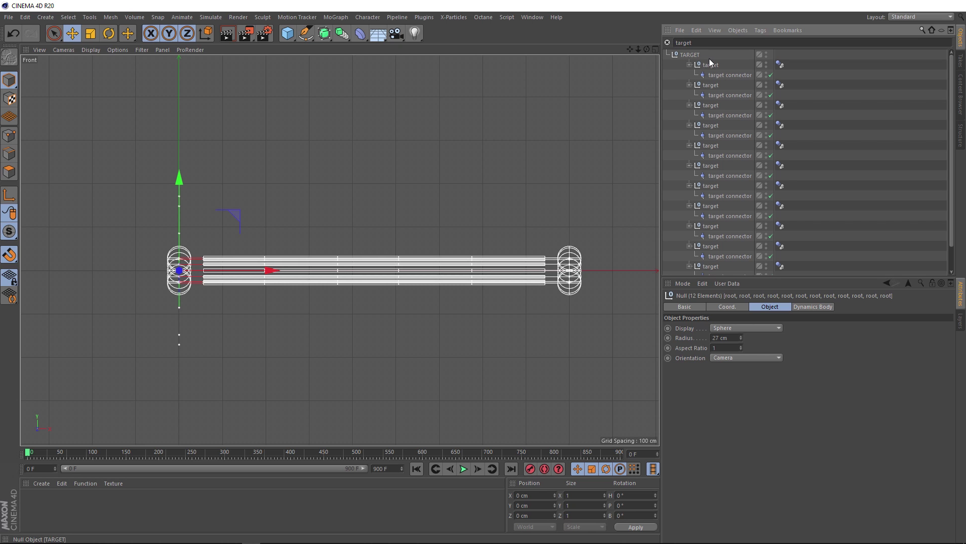
pyautogui.moveTo(708, 61); pyautogui.dragTo(687, 55)
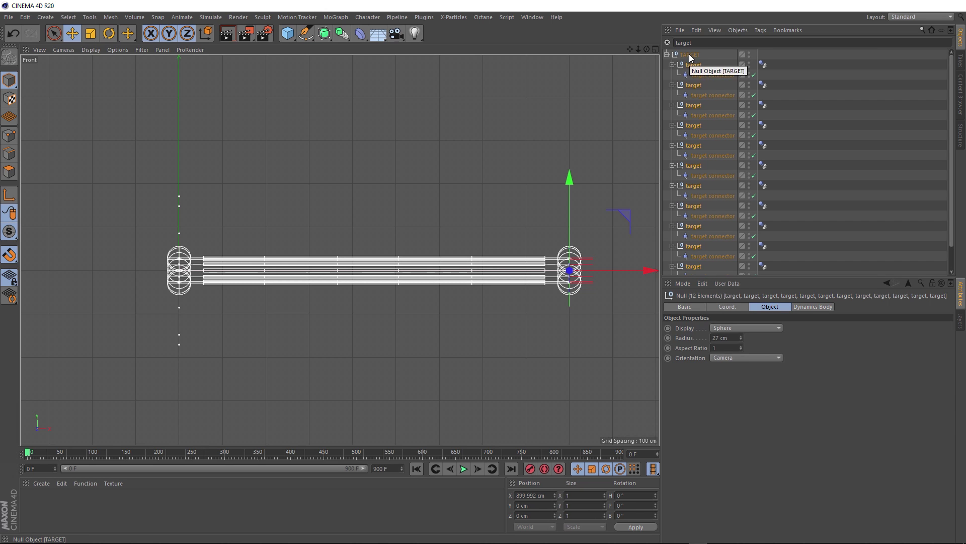
# - Clear the object filter, collapse the TARGET and ROOT groups and return to the full-size Perspective view
pyautogui.click(667, 43)
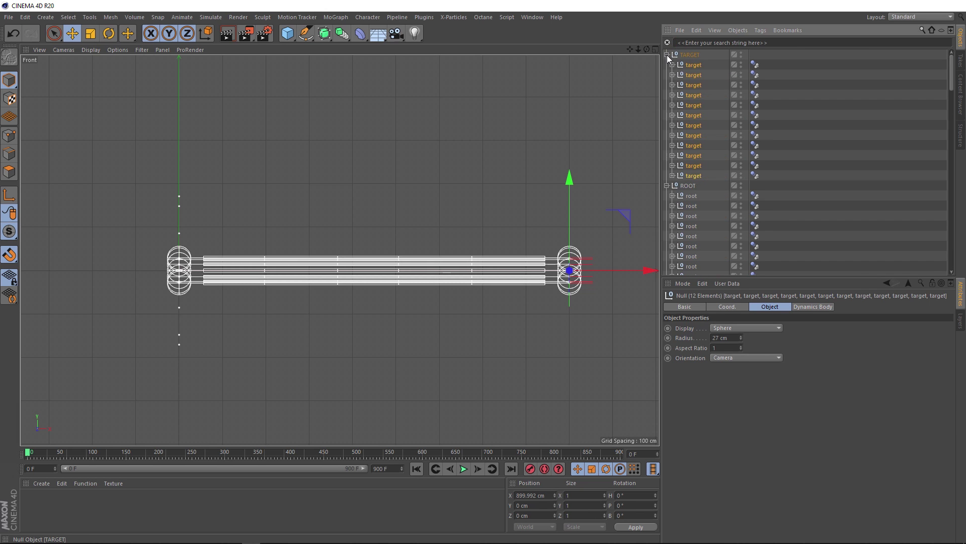
pyautogui.click(667, 55)
pyautogui.click(667, 64)
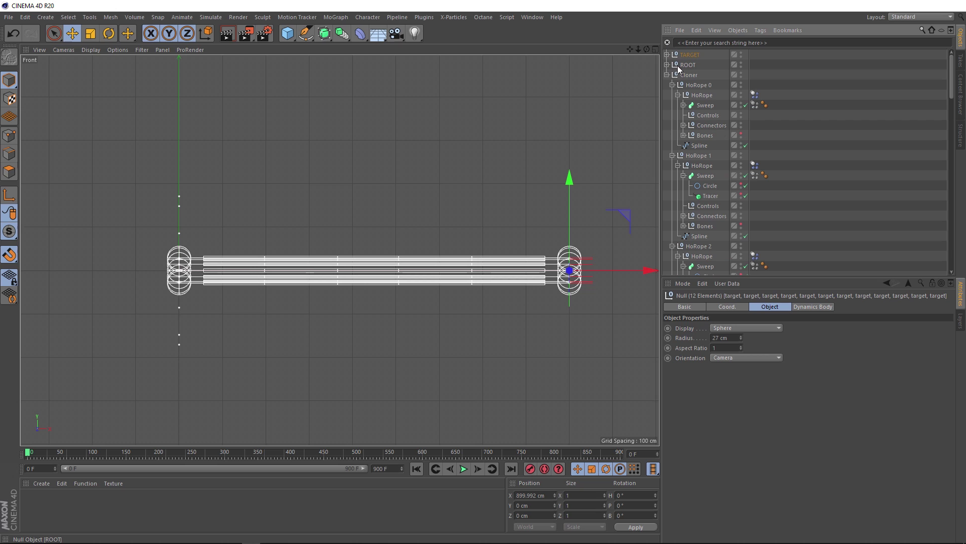
pyautogui.middleClick(593, 95)
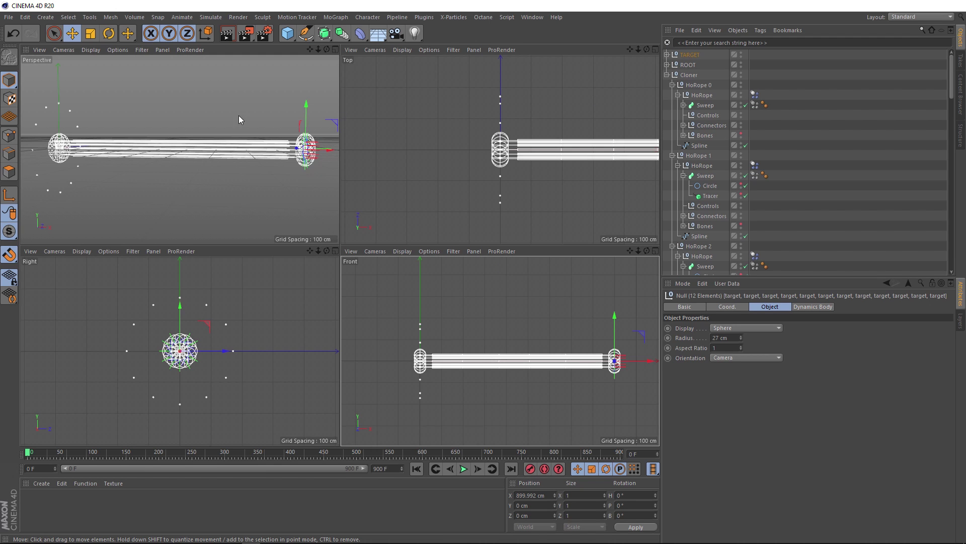
pyautogui.middleClick(224, 116)
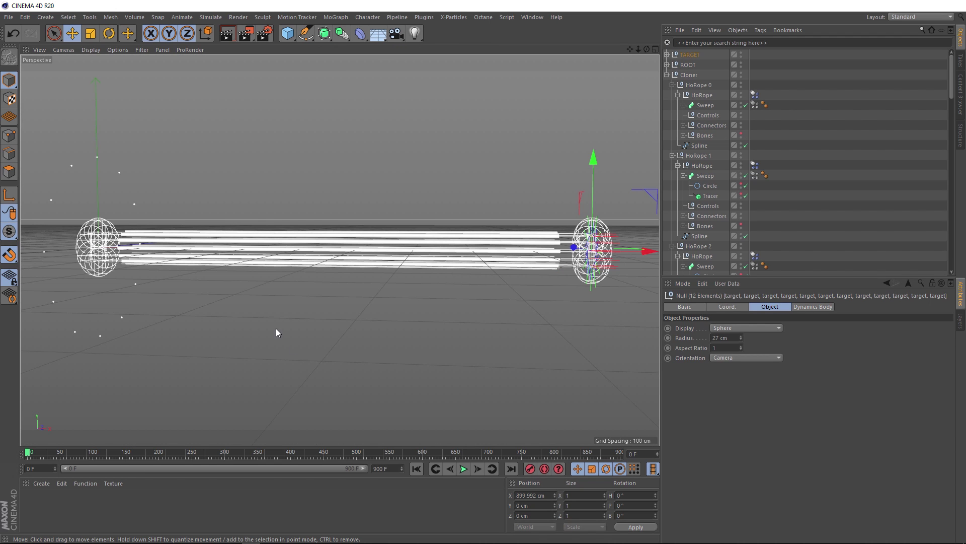
# - Play the simulation while lowering the TARGET null about 29 cm, undo the move and rewind to frame 0
pyautogui.click(463, 469)
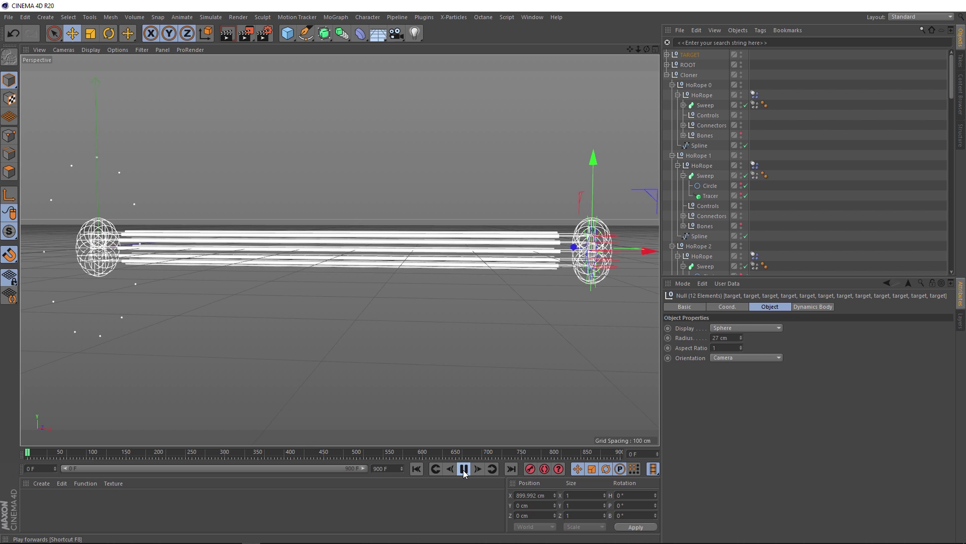
pyautogui.click(686, 52)
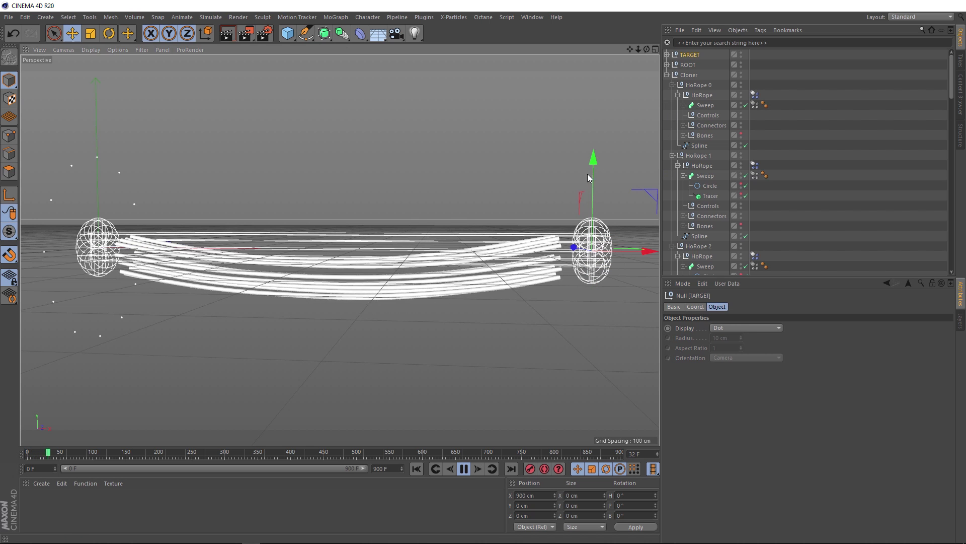
pyautogui.moveTo(587, 174); pyautogui.dragTo(570, 220)
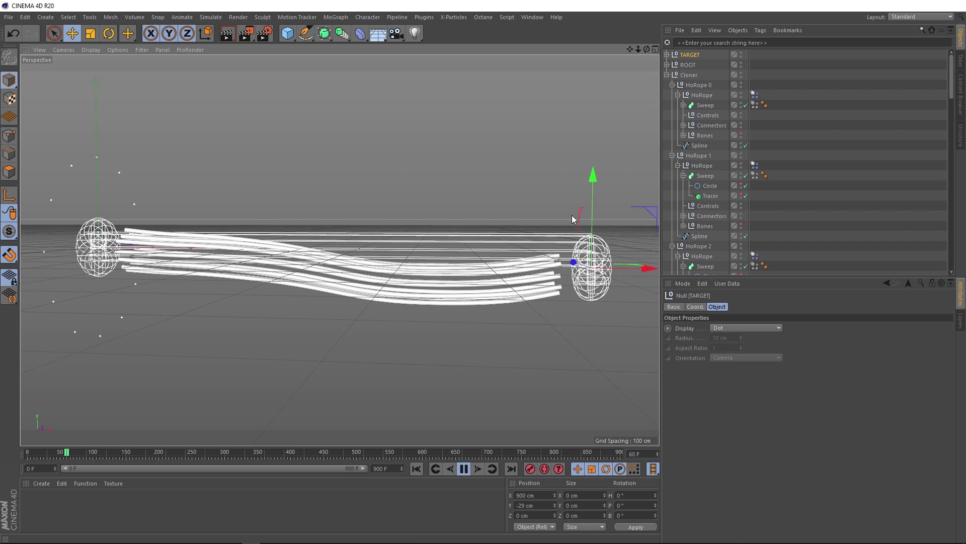
pyautogui.hotkey('ctrl', 'z')
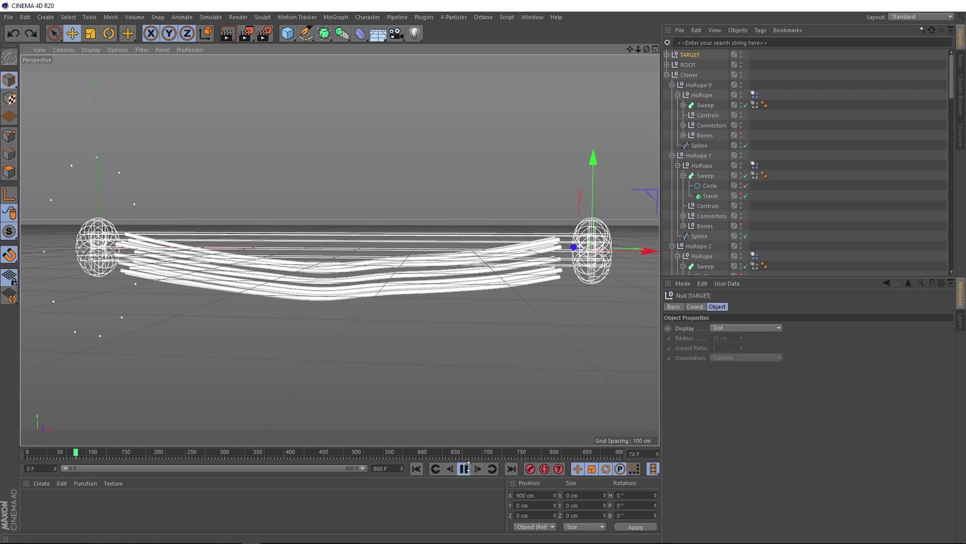
pyautogui.click(460, 471)
pyautogui.click(416, 469)
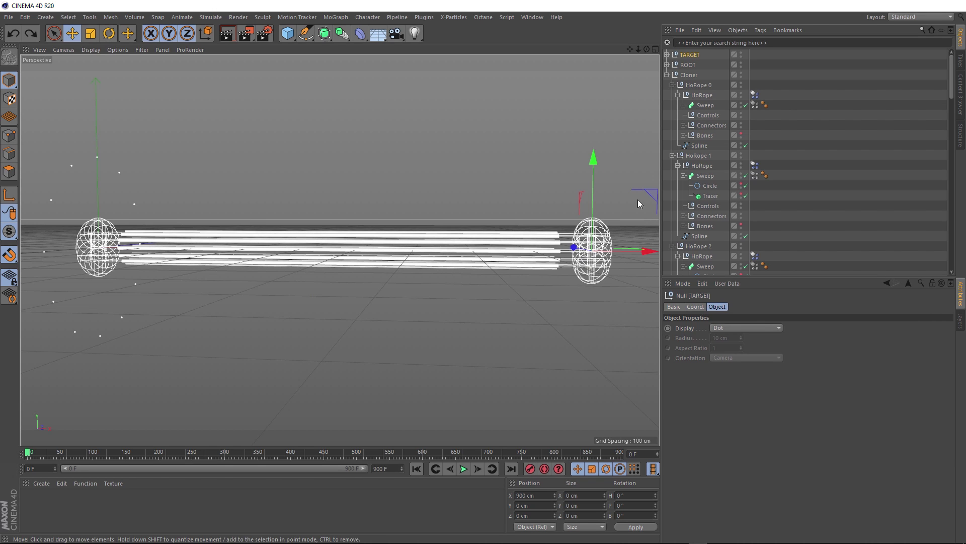
# - Try out the TARGET null's pitch rotation, then reset it to 0° and keyframe it at frame 0
pyautogui.click(695, 306)
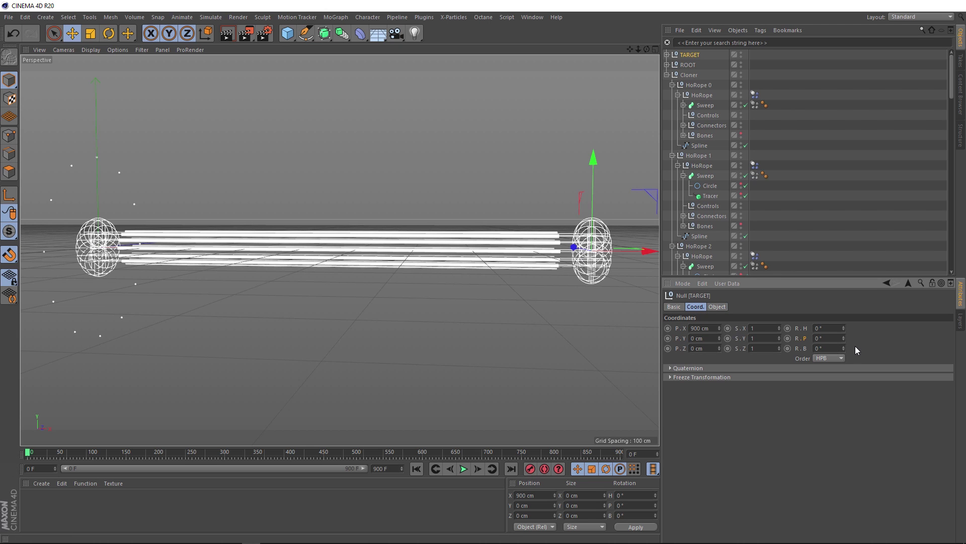
pyautogui.moveTo(843, 340); pyautogui.dragTo(859, 335)
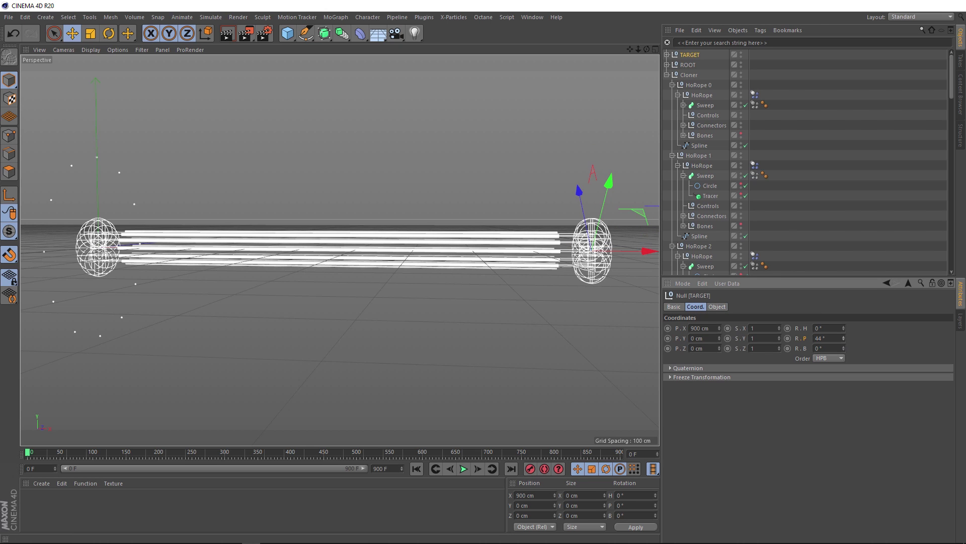
pyautogui.write('0')
pyautogui.press('Return')
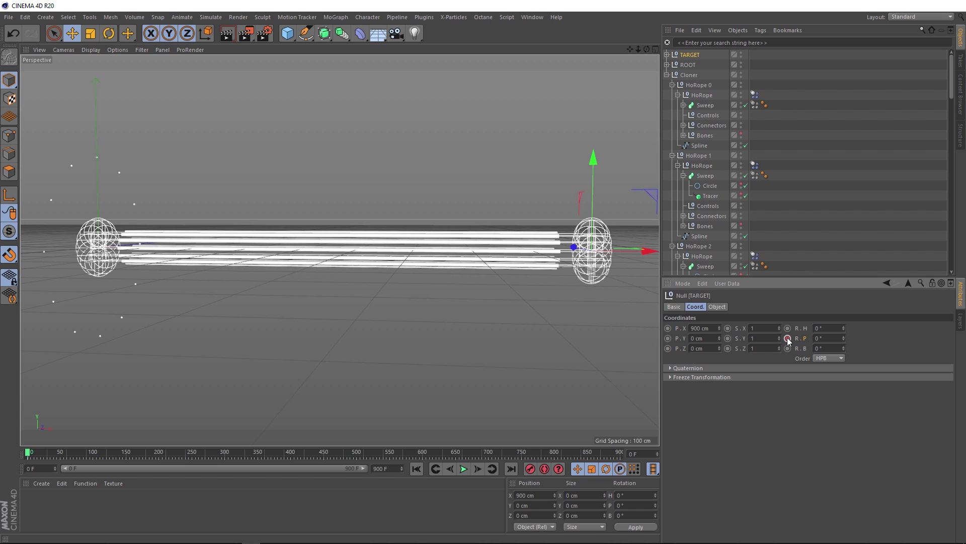
# - Keyframe the TARGET null's pitch rotation at 1080° on frame 100
pyautogui.click(93, 453)
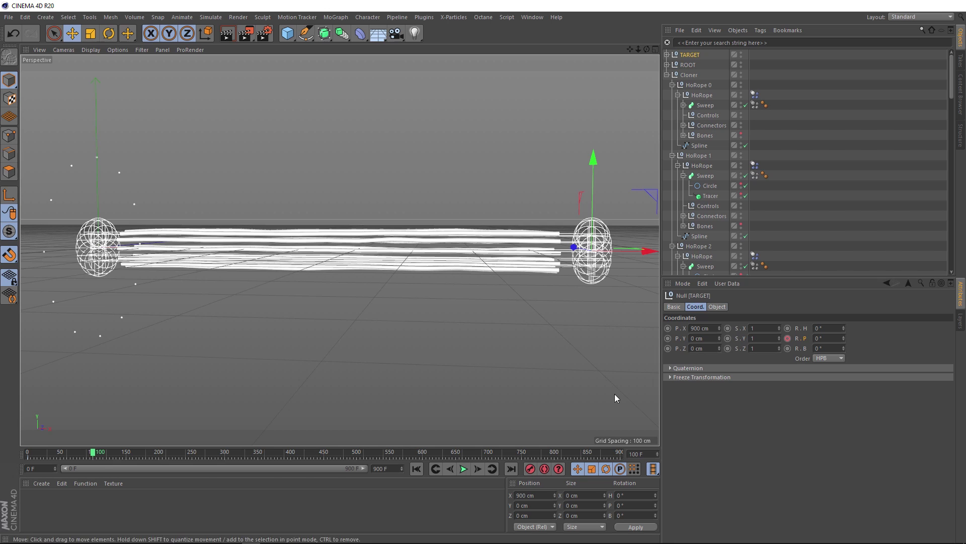
pyautogui.click(823, 337)
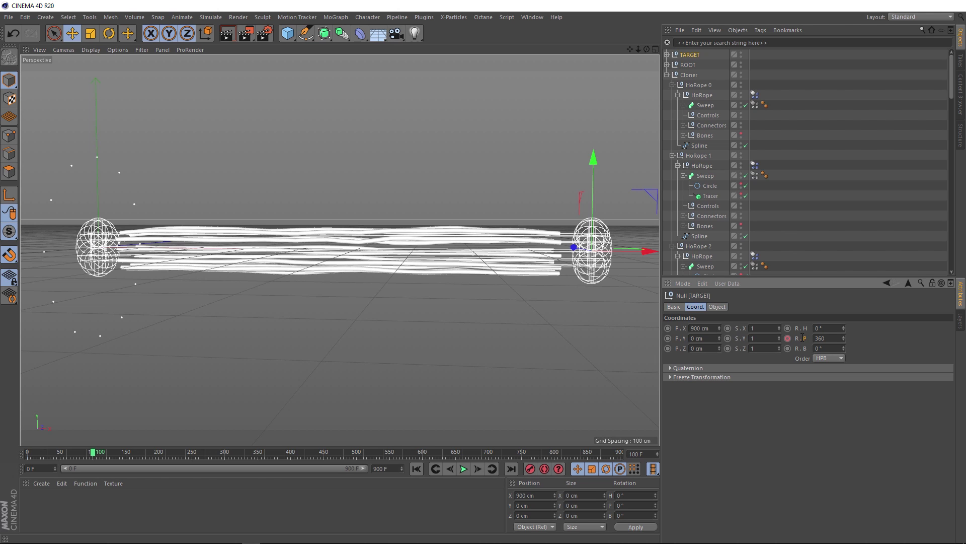
pyautogui.press('Return')
pyautogui.click(789, 339)
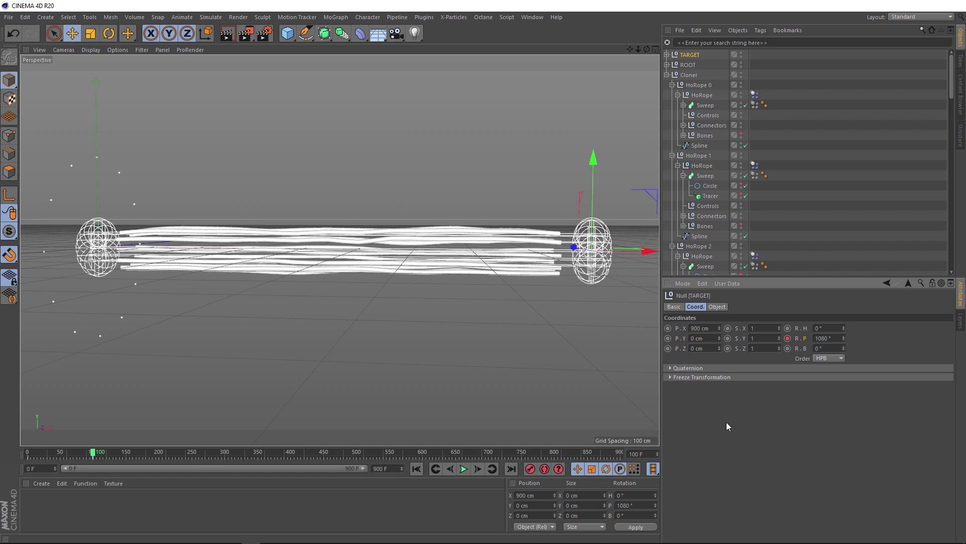
# - Play the twisting simulation from frame 0 and hide the grid in the Perspective view to inspect the ropes up close
pyautogui.click(416, 469)
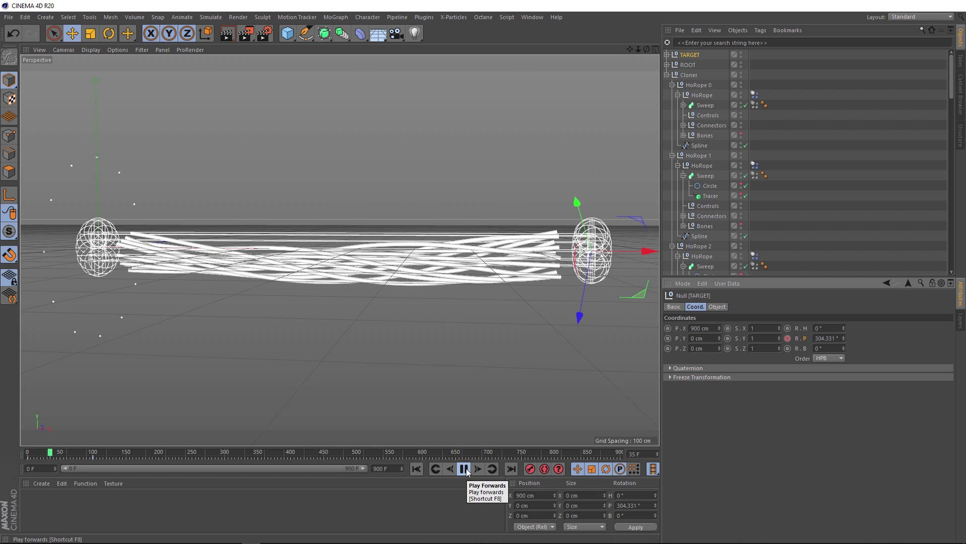
pyautogui.click(463, 469)
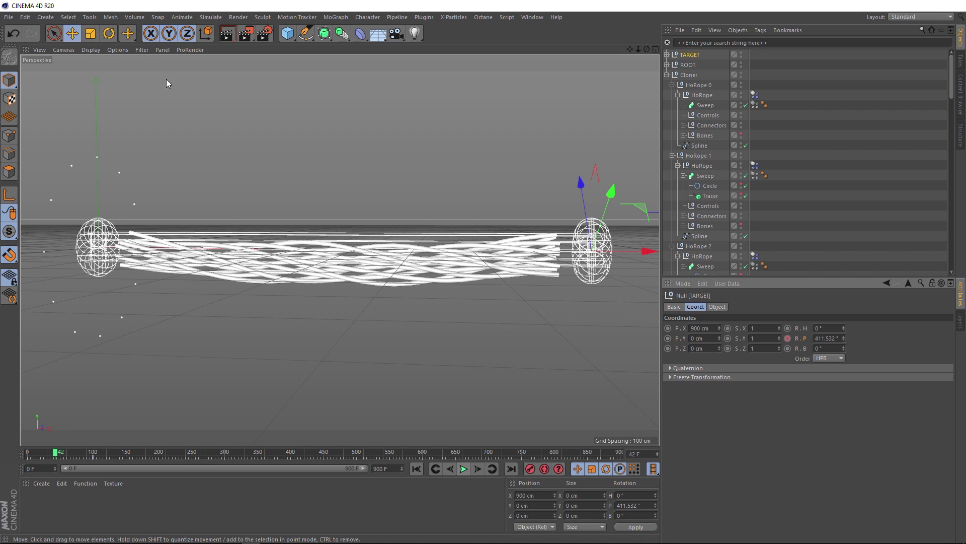
pyautogui.click(142, 50)
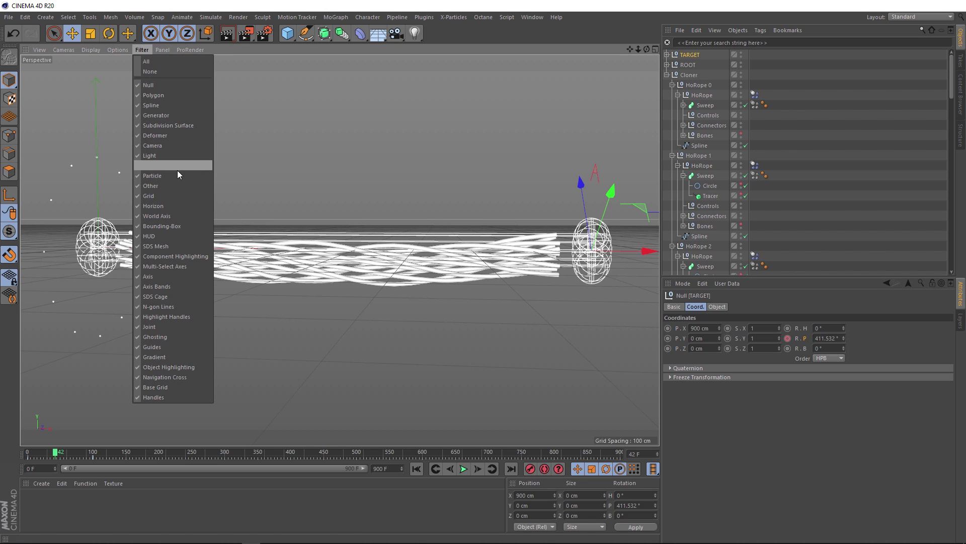
pyautogui.click(180, 194)
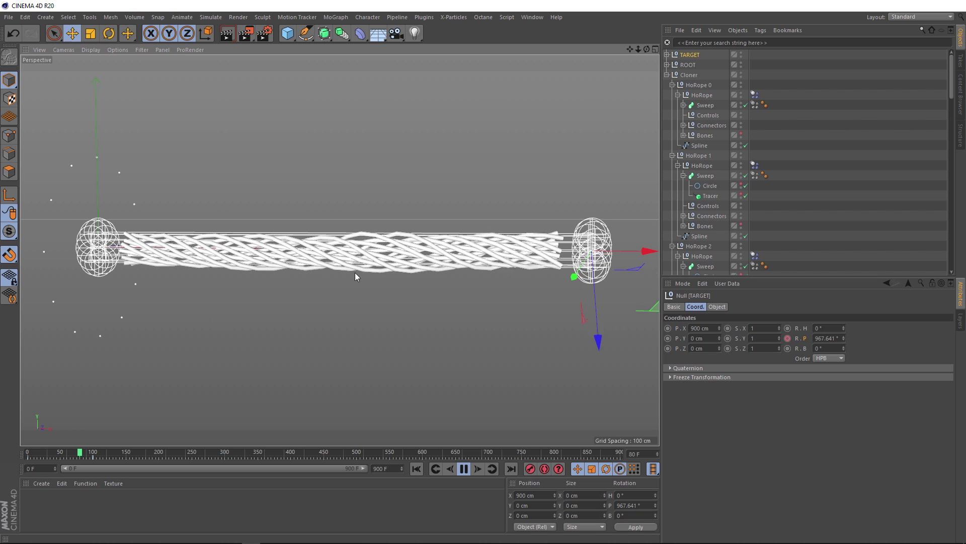
pyautogui.scroll(10, 343, 262)
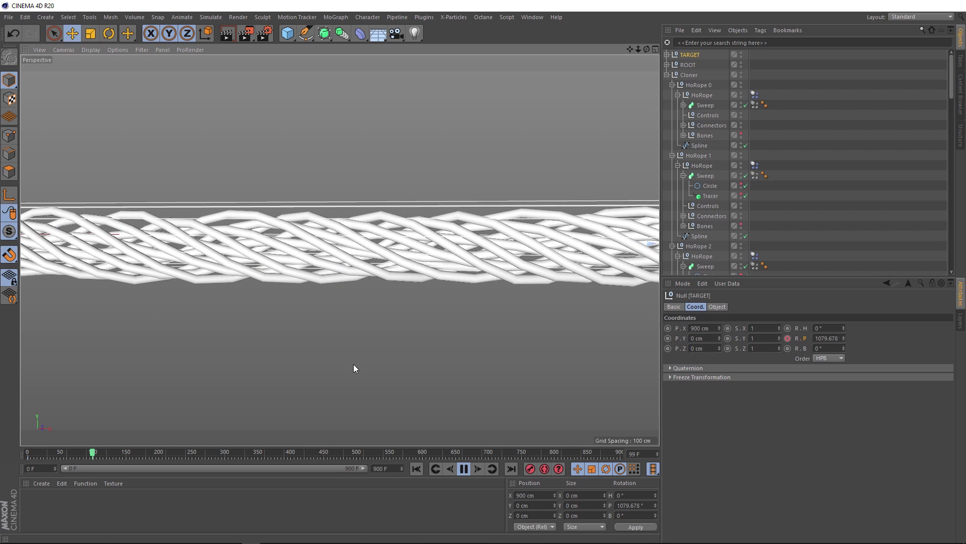
pyautogui.click(463, 469)
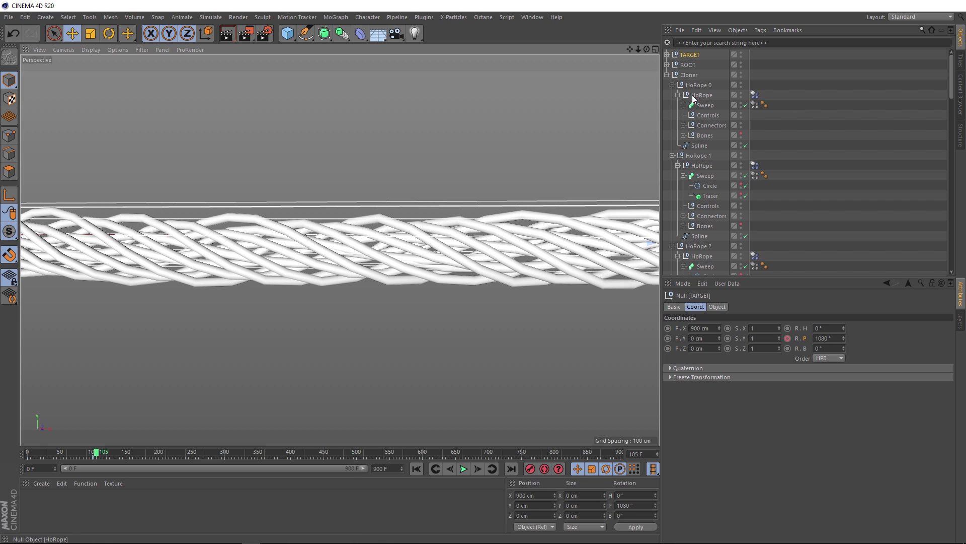
# - Filter the hierarchy by "HoRope", select all twelve ropes' Dynamics Body tags and set their collision Size Increment to -2 cm
pyautogui.click(754, 96)
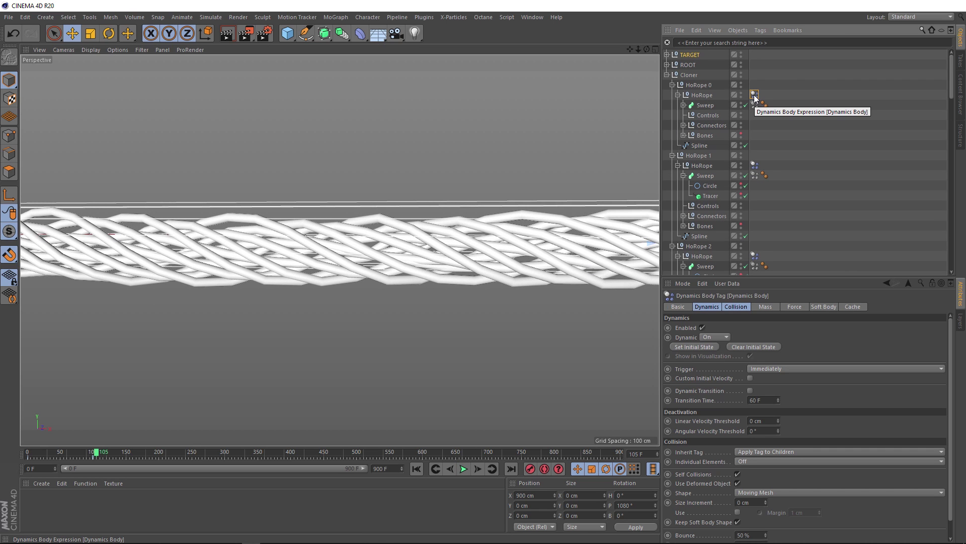
pyautogui.click(737, 306)
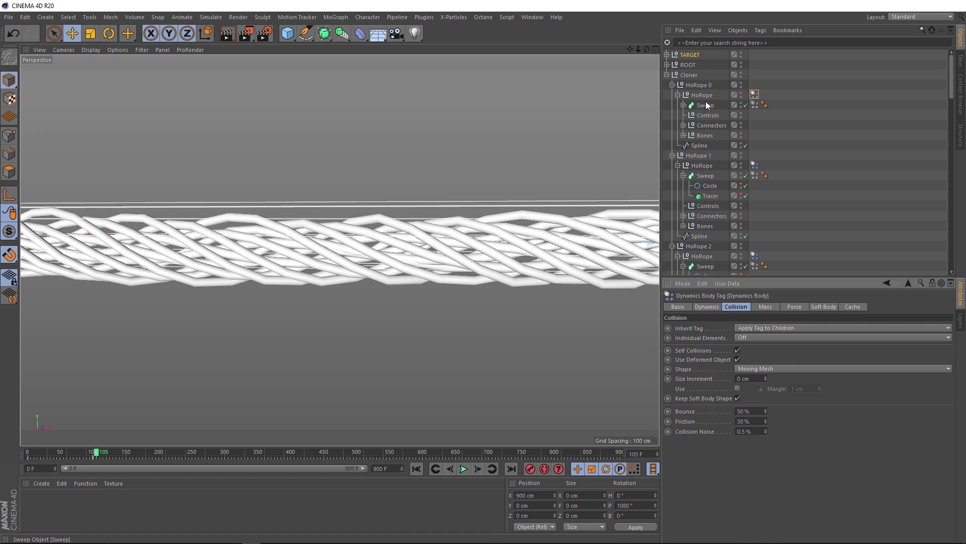
pyautogui.click(704, 42)
pyautogui.write('H')
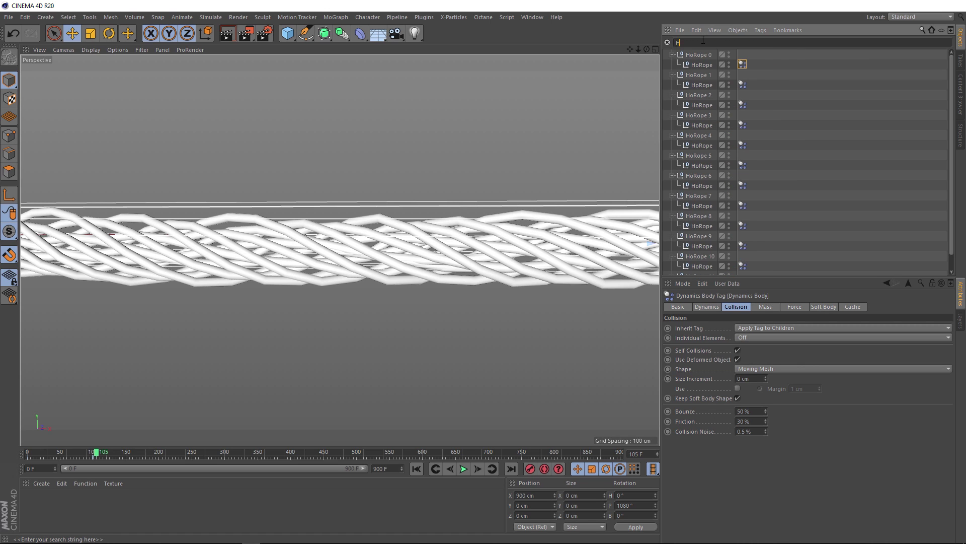
pyautogui.write('oRope')
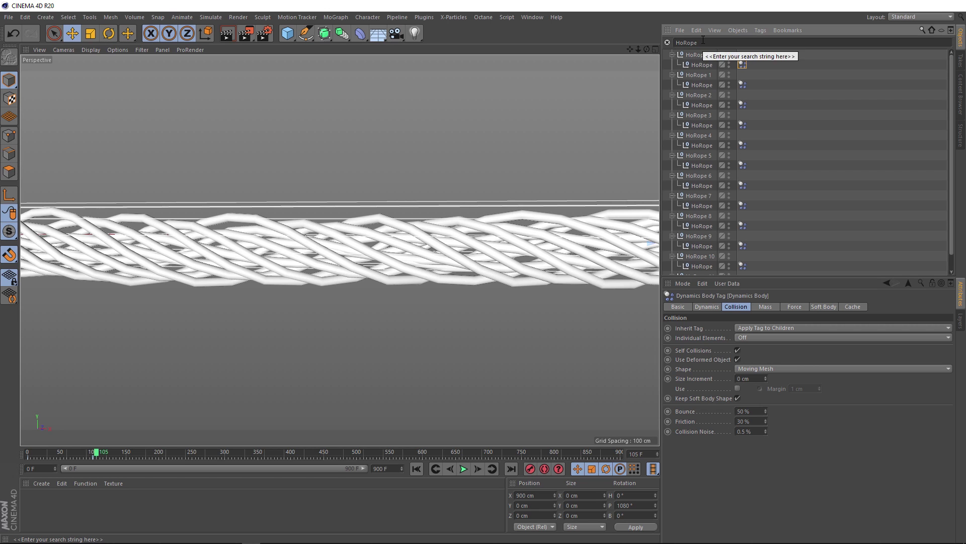
pyautogui.moveTo(765, 58); pyautogui.dragTo(744, 276)
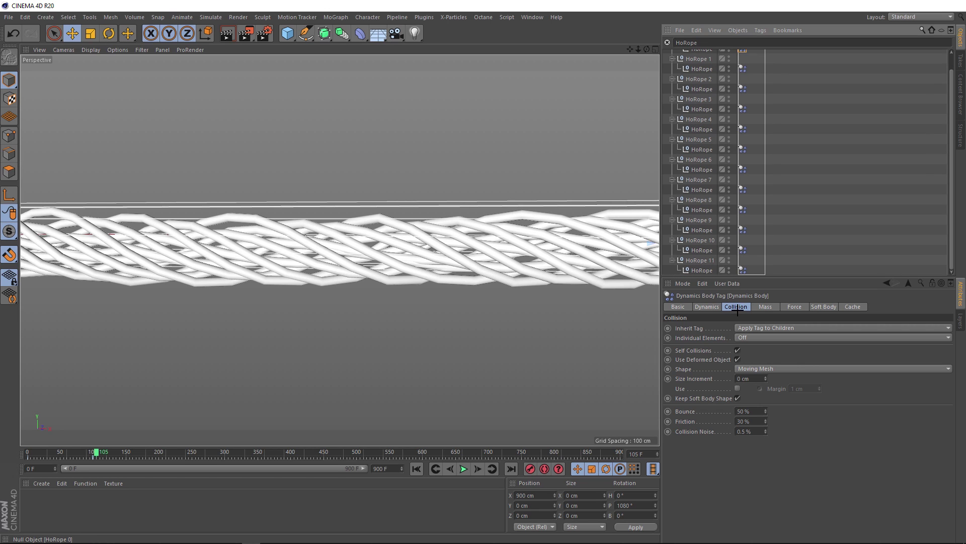
pyautogui.click(750, 378)
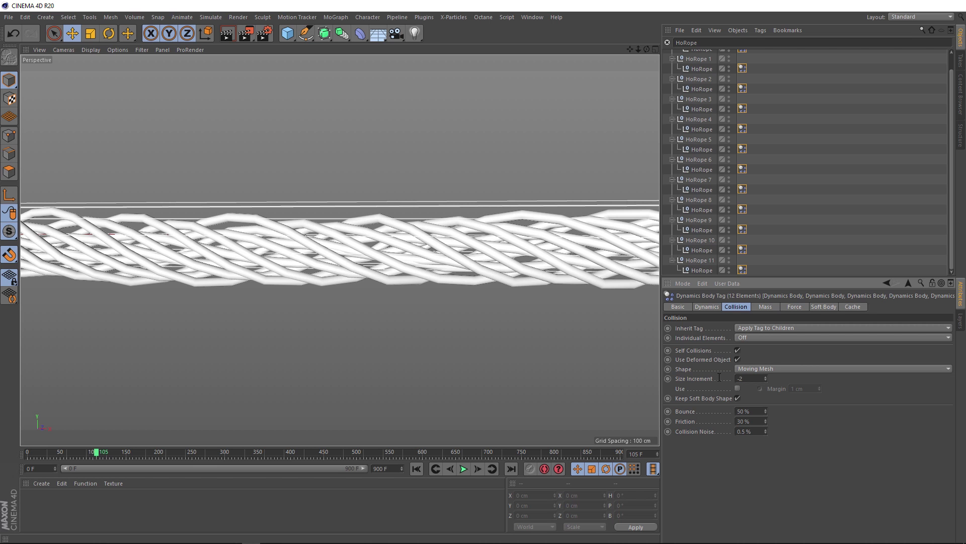
# - Replay the simulation from frame 0 to just past frame 100 to check how tightly the ropes twist together
pyautogui.click(416, 469)
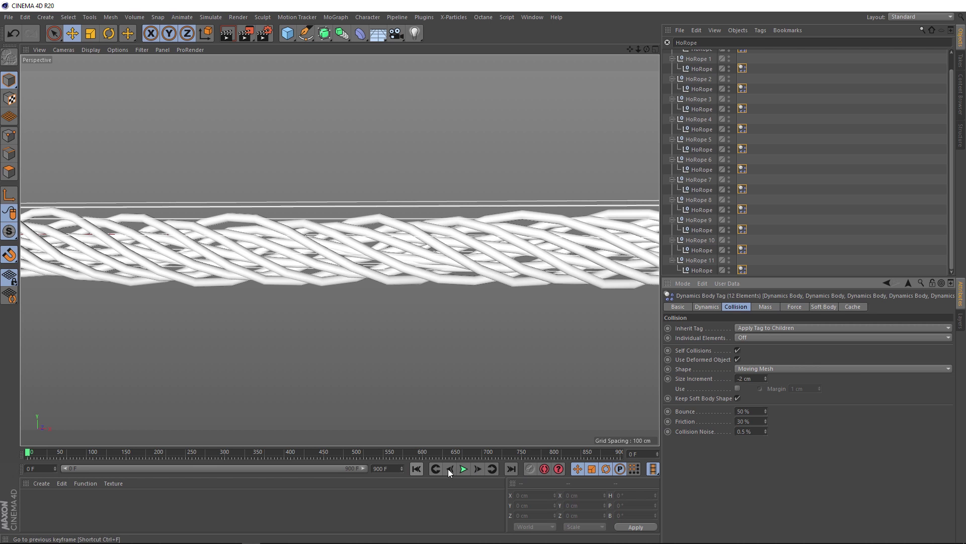
pyautogui.click(464, 468)
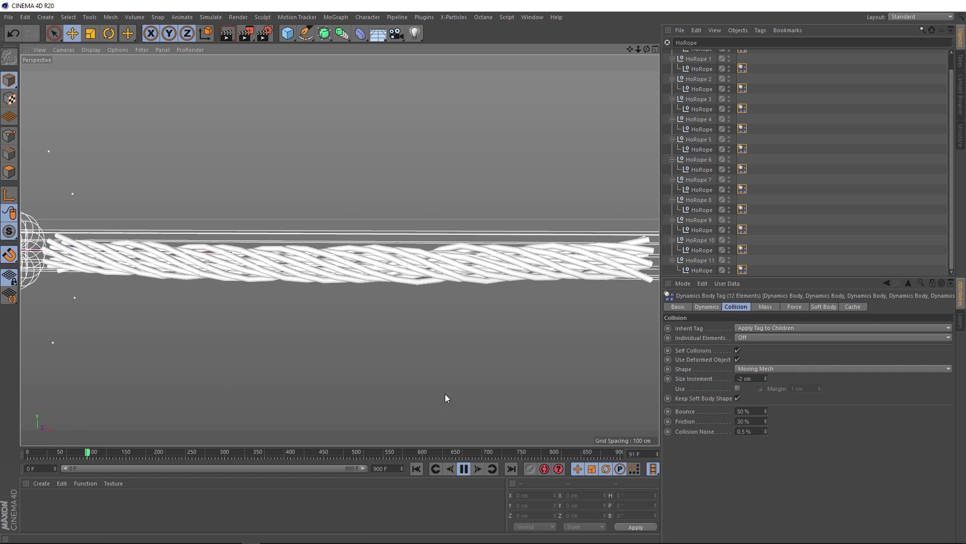
pyautogui.click(464, 469)
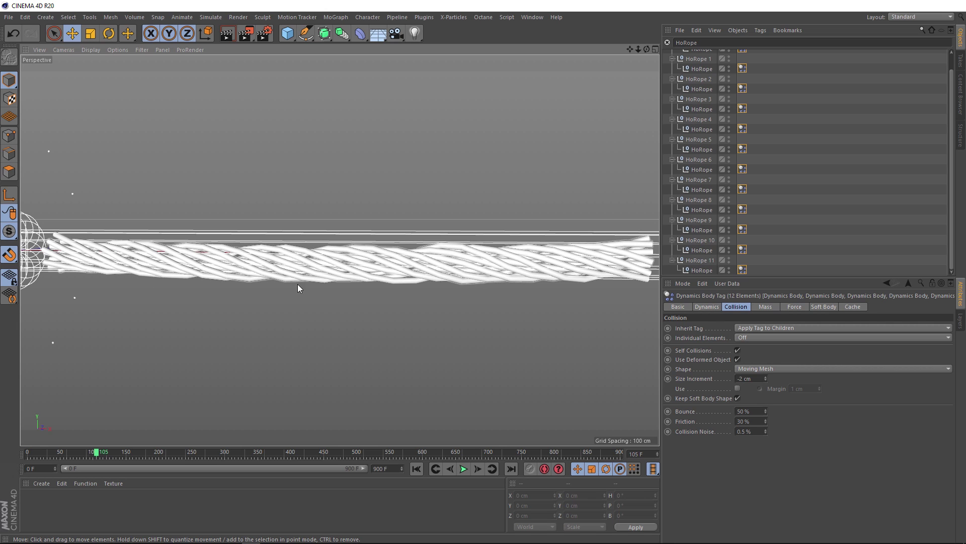
# - Clear the object filter and fold the whole object hierarchy
pyautogui.click(667, 43)
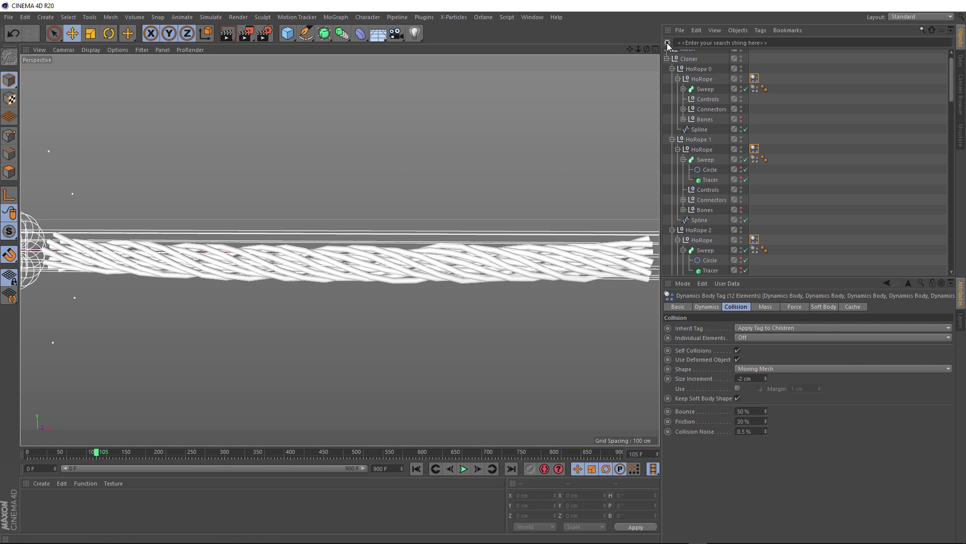
pyautogui.click(713, 31)
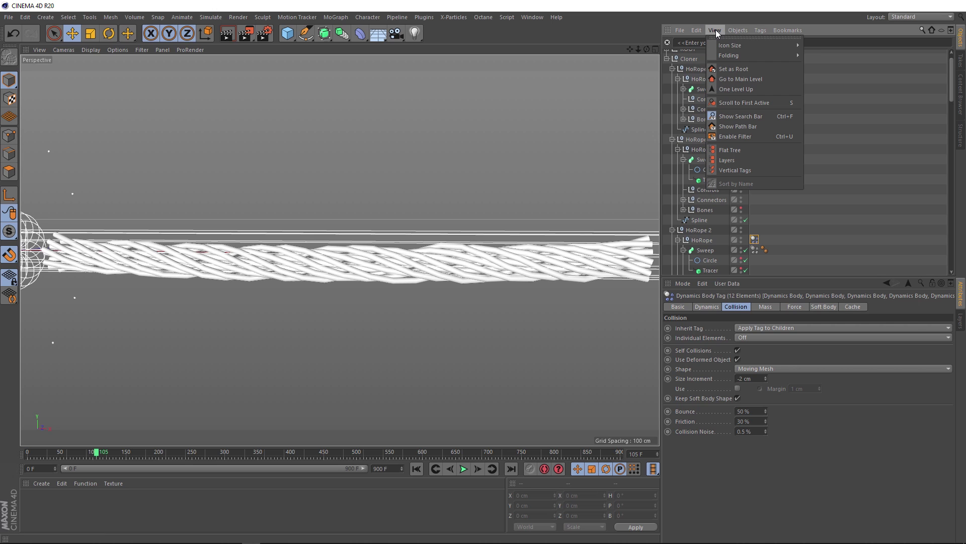
pyautogui.moveTo(752, 56)
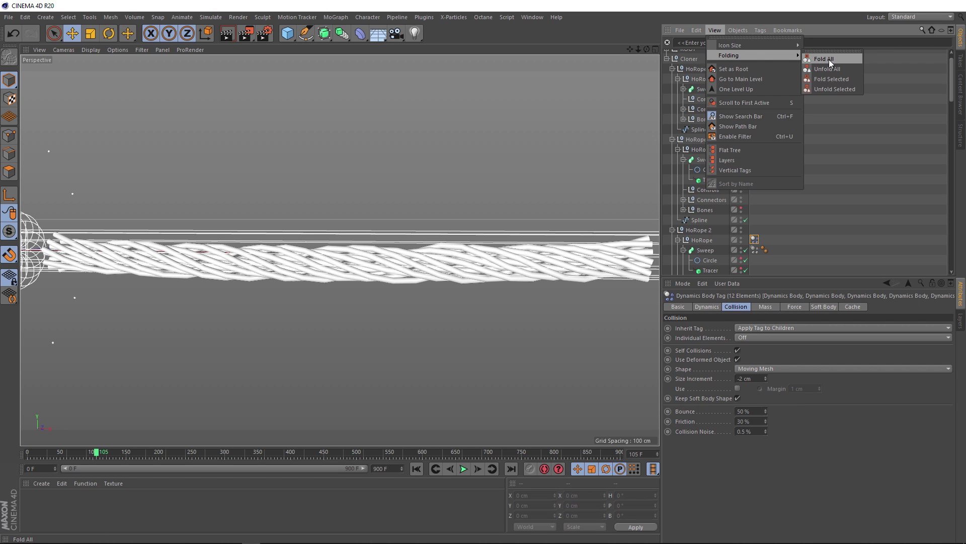
pyautogui.click(858, 61)
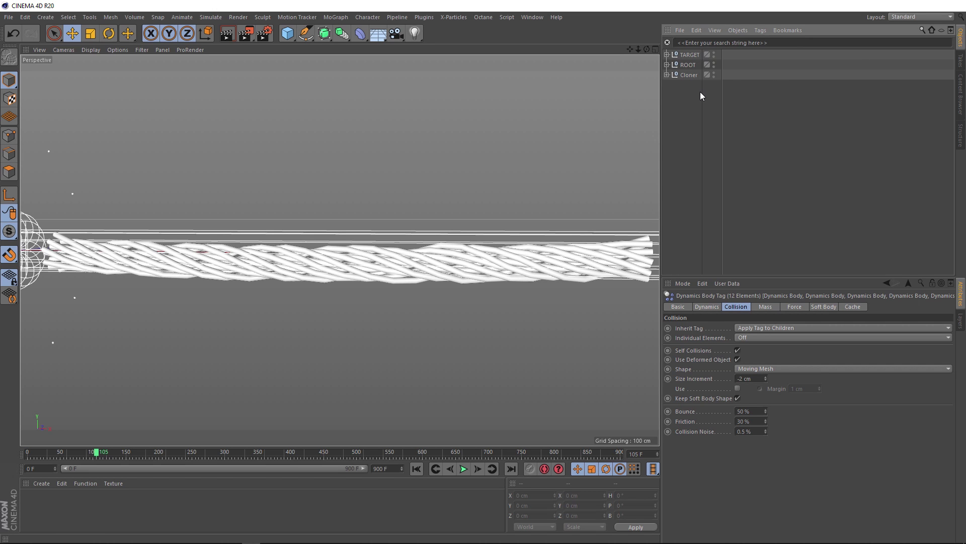
# - Rewind to frame 0, scale up the ROOT null and play the twisting simulation again
pyautogui.click(415, 468)
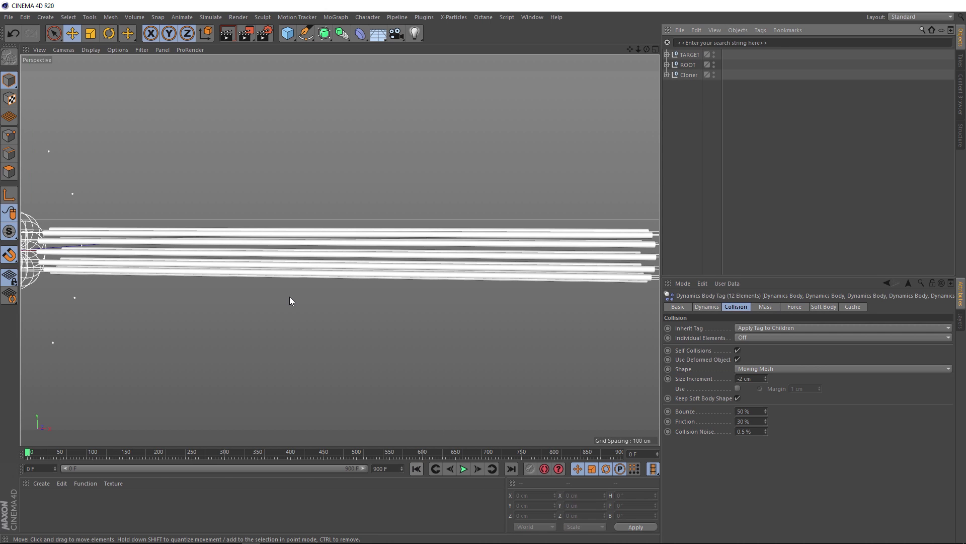
pyautogui.keyDown('alt'); pyautogui.moveTo(289, 297); pyautogui.dragTo(258, 297); pyautogui.keyUp('alt')
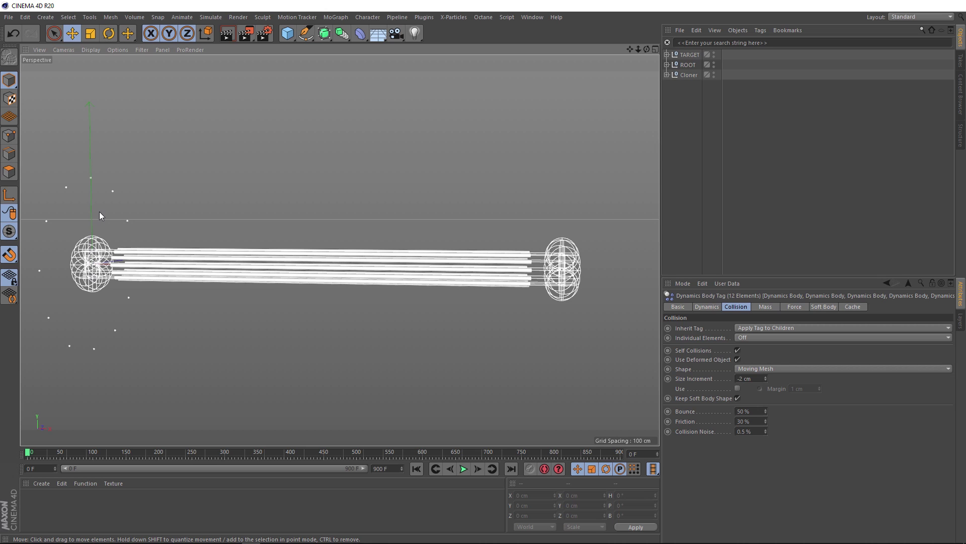
pyautogui.click(688, 64)
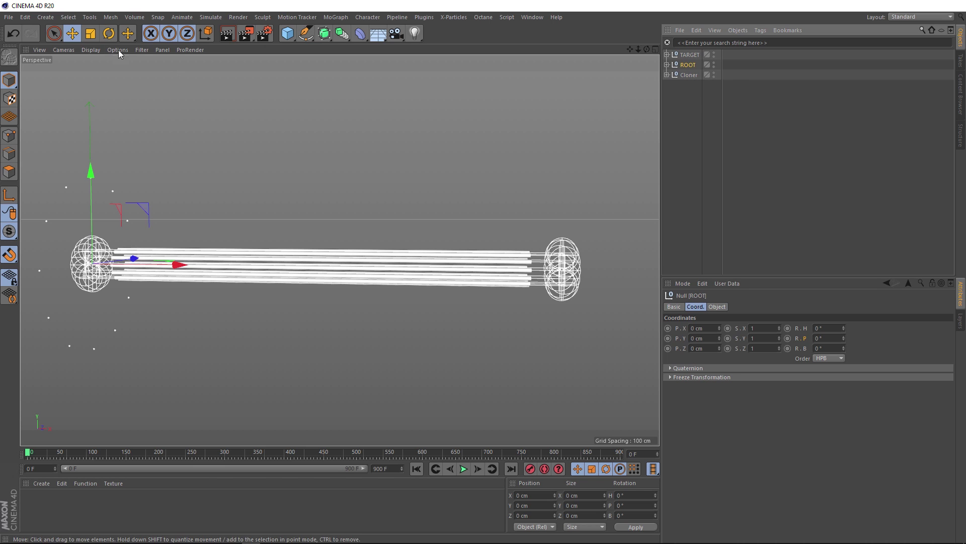
pyautogui.press('t')
pyautogui.moveTo(244, 170); pyautogui.dragTo(439, 139)
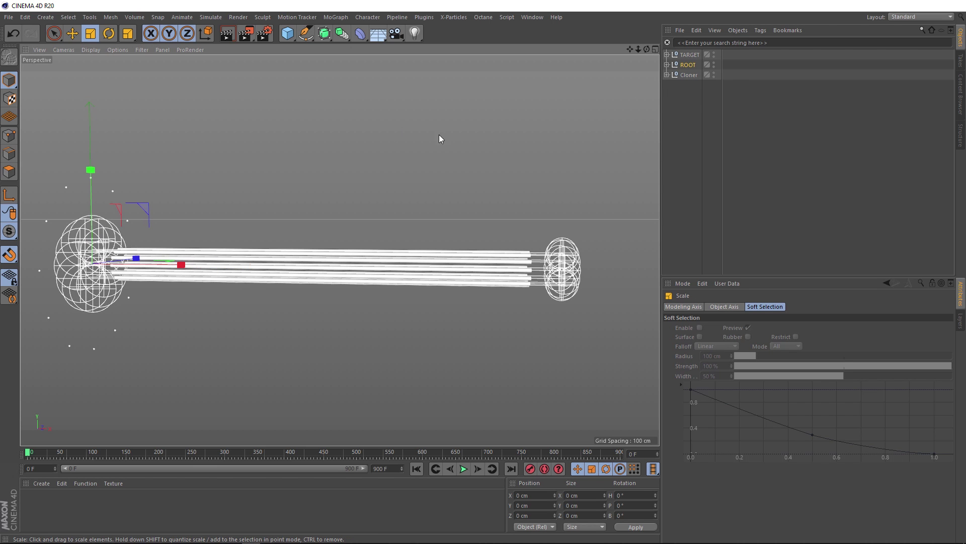
pyautogui.click(464, 469)
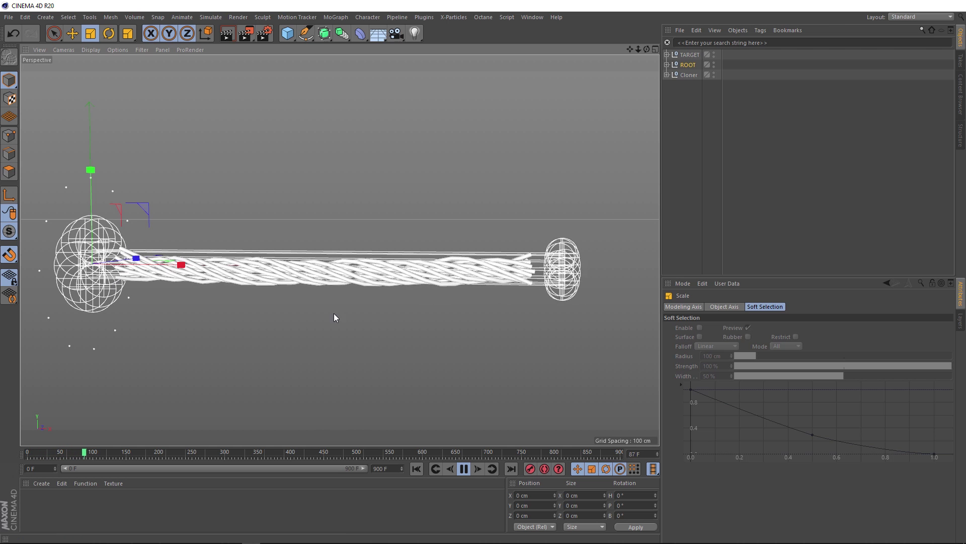
# - Rewind to frame 0, scale up the TARGET null and replay the twisting simulation to just past frame 100
pyautogui.click(462, 470)
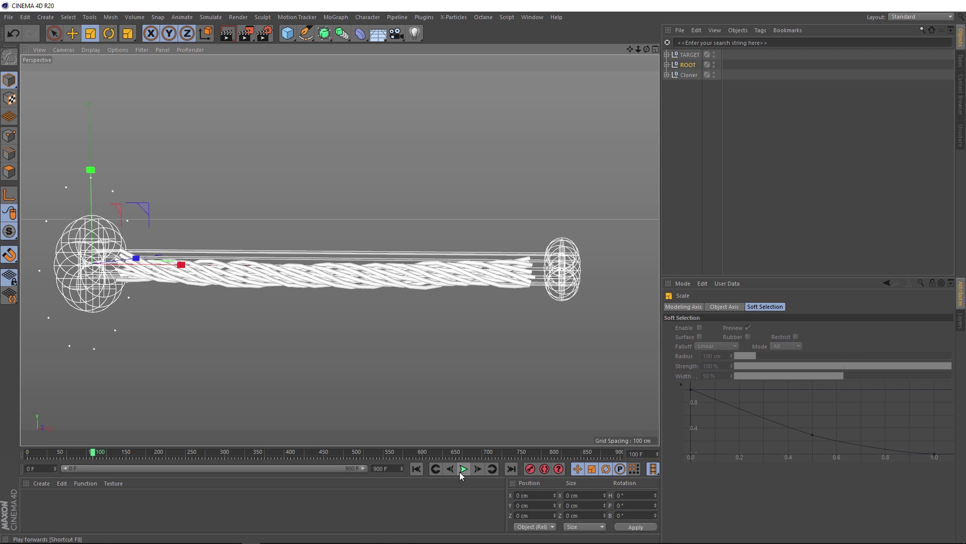
pyautogui.click(417, 470)
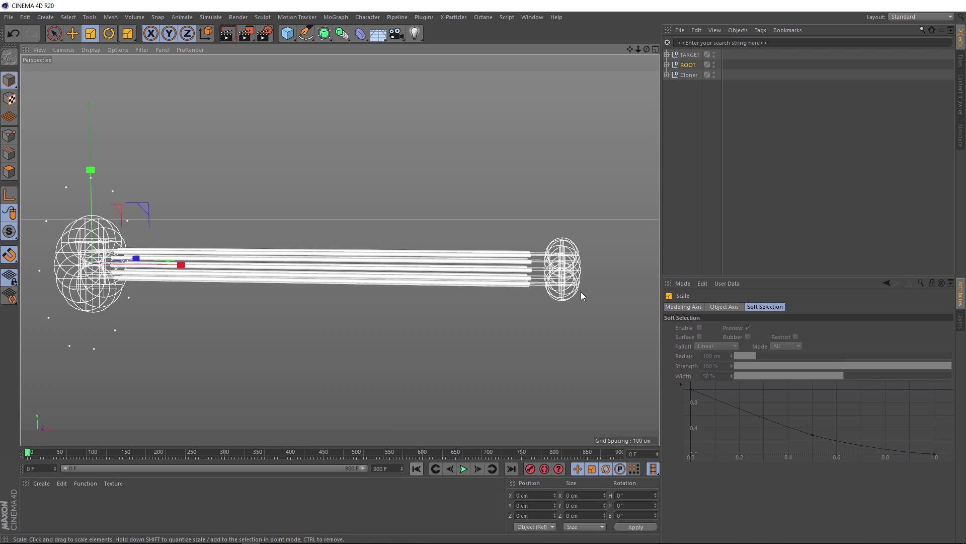
pyautogui.click(690, 53)
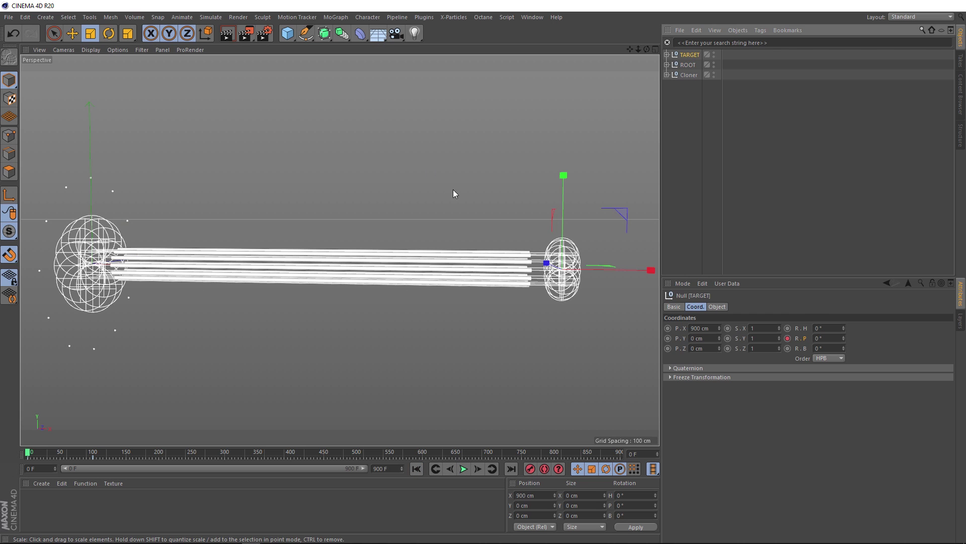
pyautogui.moveTo(453, 193)
pyautogui.mouseDown()
pyautogui.moveTo(621, 80)
pyautogui.moveTo(604, 100)
pyautogui.moveTo(439, 200)
pyautogui.mouseUp()
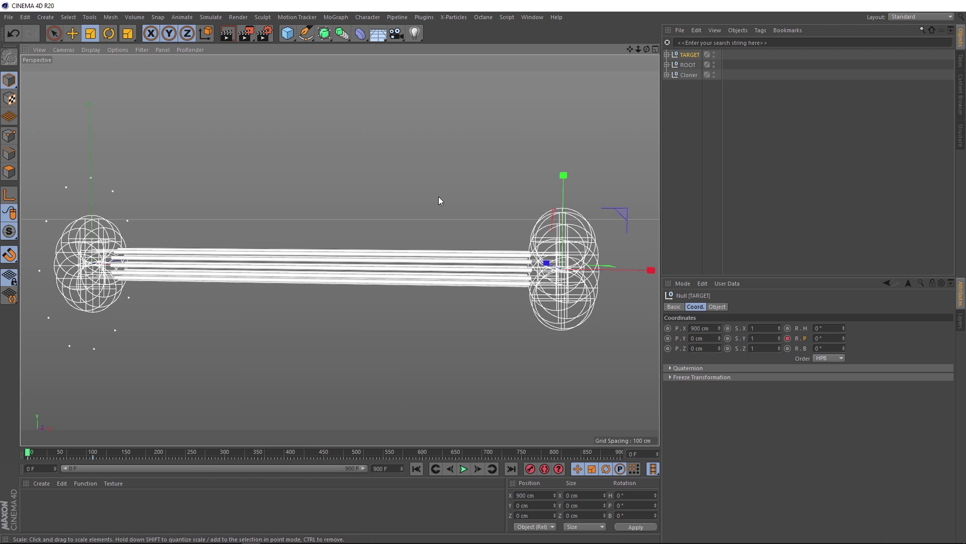
pyautogui.click(464, 469)
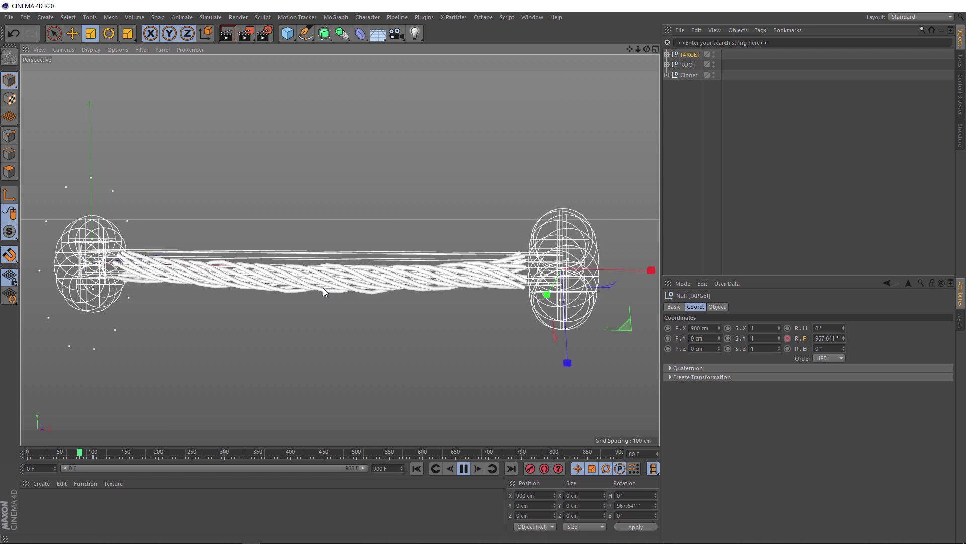
pyautogui.click(464, 469)
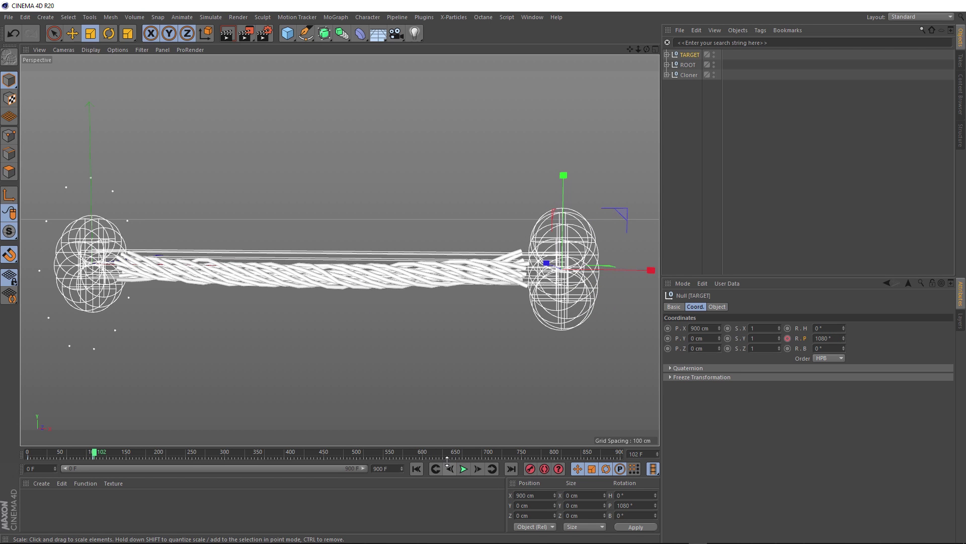
# - Change the TARGET null's pitch rotation key at frame 100 to 720° and move that key to frame 199
pyautogui.click(450, 469)
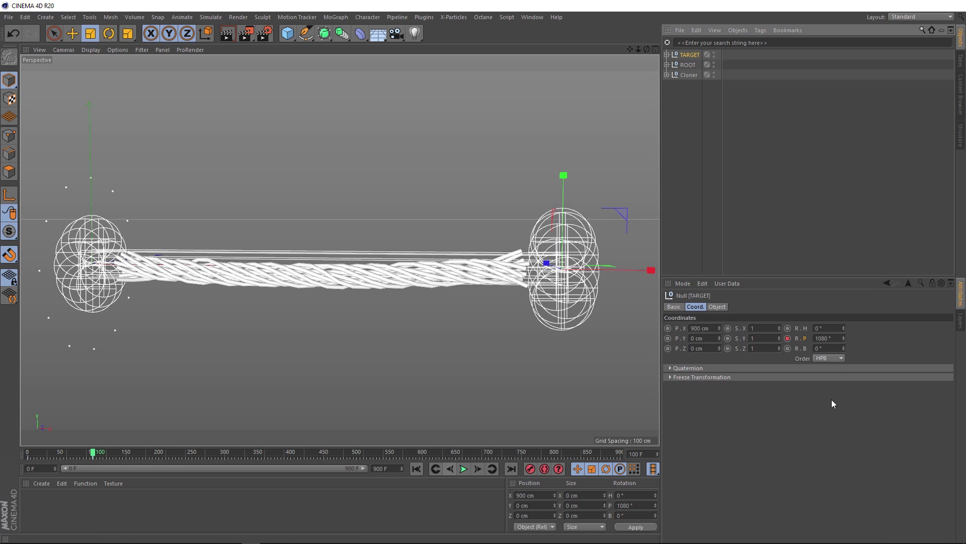
pyautogui.click(835, 336)
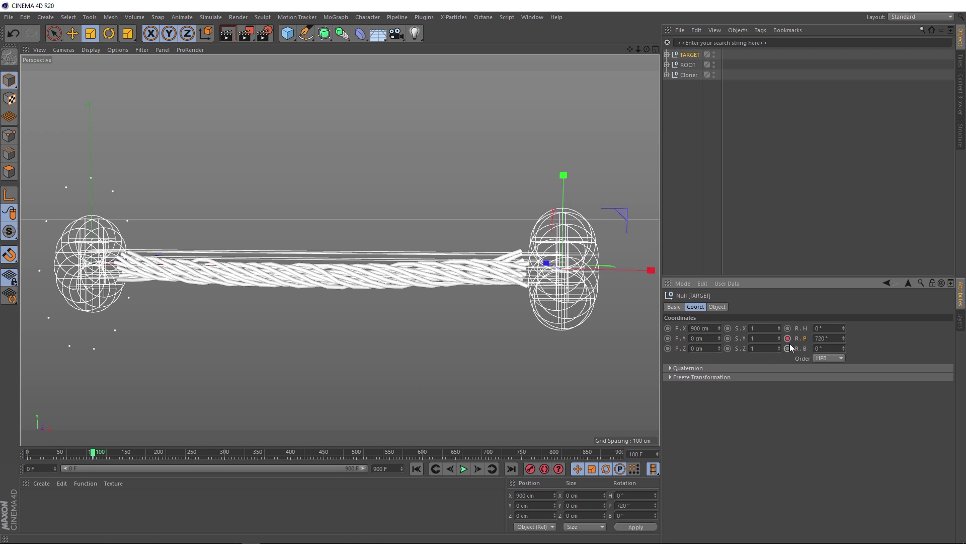
pyautogui.click(92, 457)
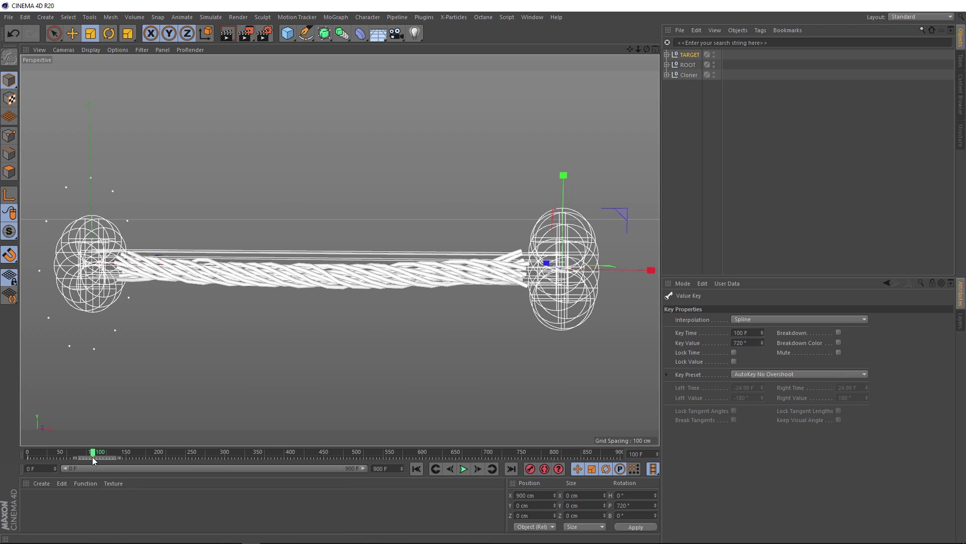
pyautogui.moveTo(92, 457); pyautogui.dragTo(167, 460)
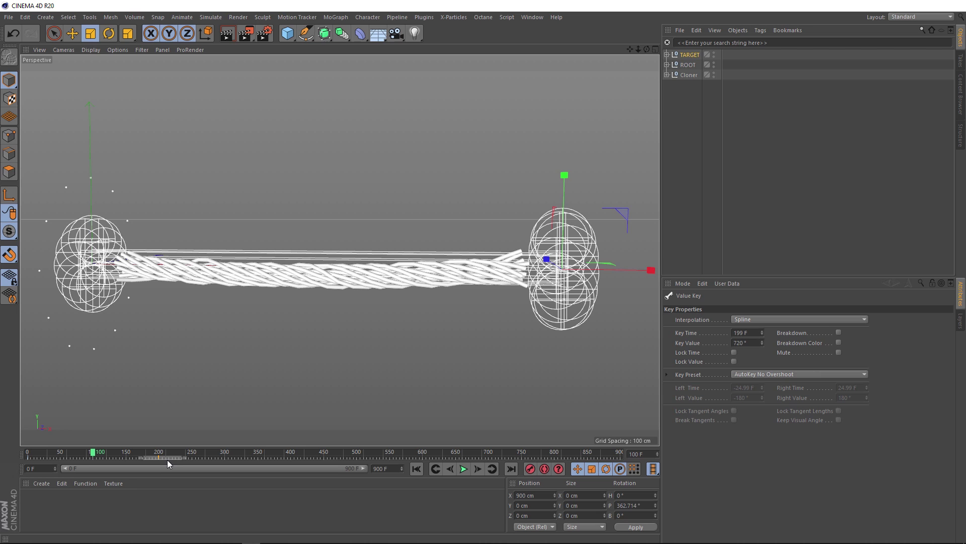
# - Replay the slower twist from frame 0 to frame 150 to check how the ropes wind together
pyautogui.click(417, 469)
pyautogui.click(463, 468)
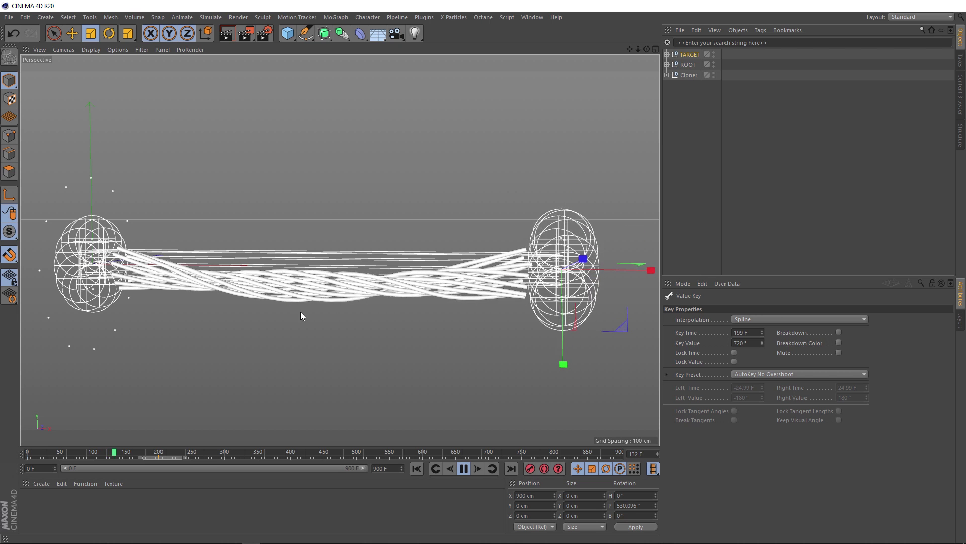
pyautogui.click(462, 470)
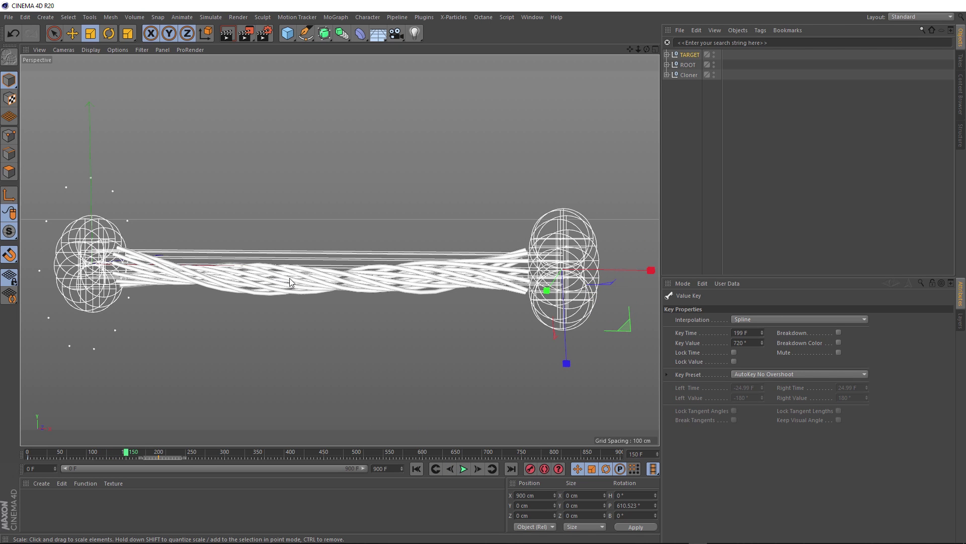
# - Filter the hierarchy by "horop", select all twelve ropes' Dynamics Body tags and set their collision Size Increment to -4 cm
pyautogui.click(699, 42)
pyautogui.write('horop')
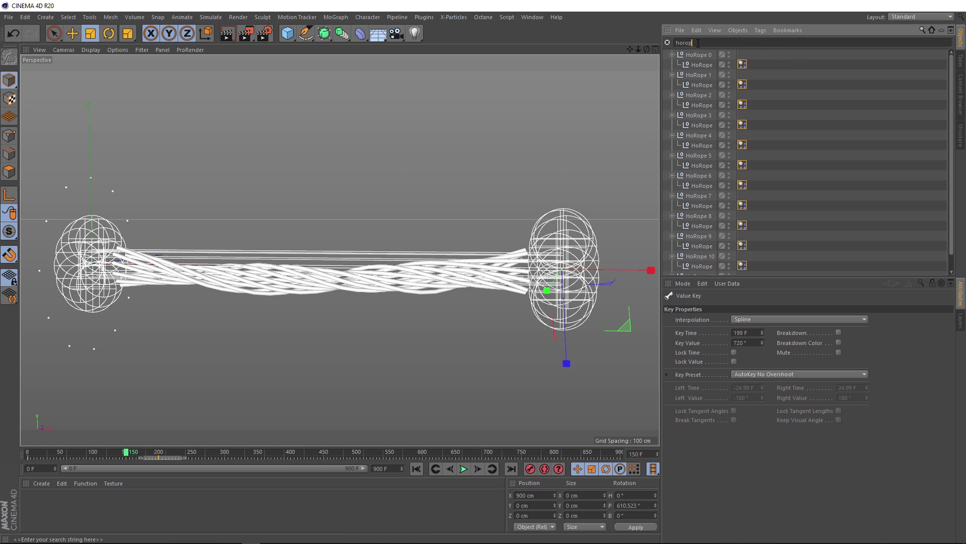
pyautogui.moveTo(759, 58); pyautogui.dragTo(742, 291)
pyautogui.click(745, 378)
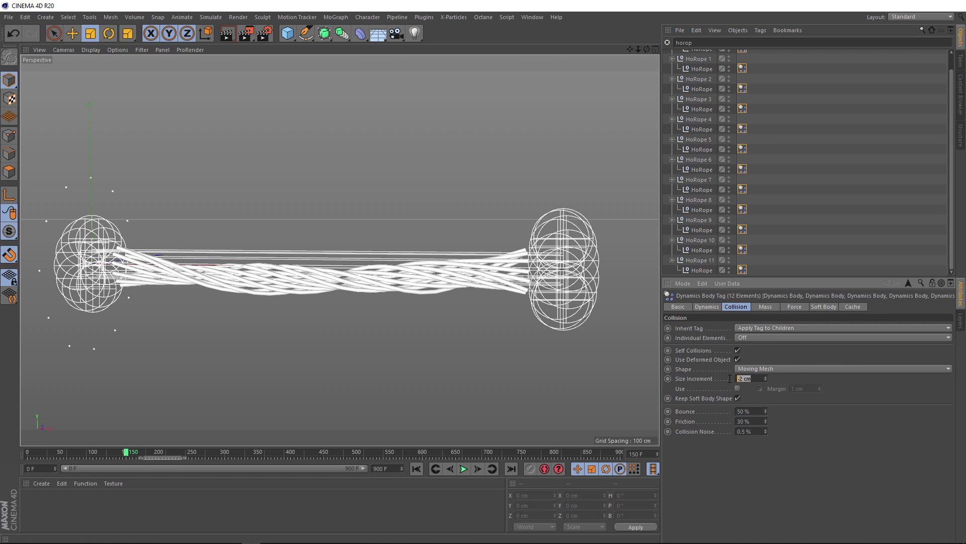
# - Replay the simulation from frame 0 to frame 185 and examine the twisted middle of the bundle up close
pyautogui.click(416, 469)
pyautogui.click(463, 469)
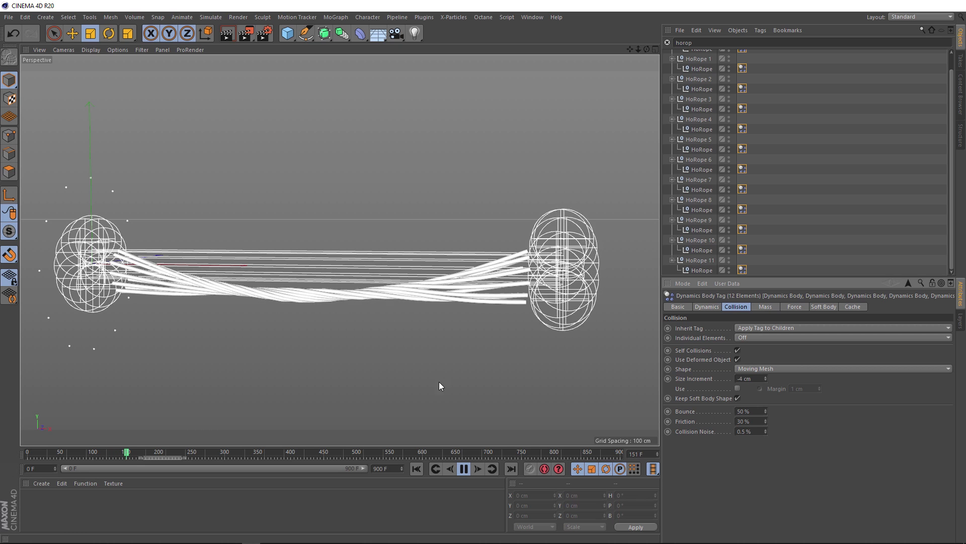
pyautogui.click(464, 471)
pyautogui.scroll(10, 345, 292)
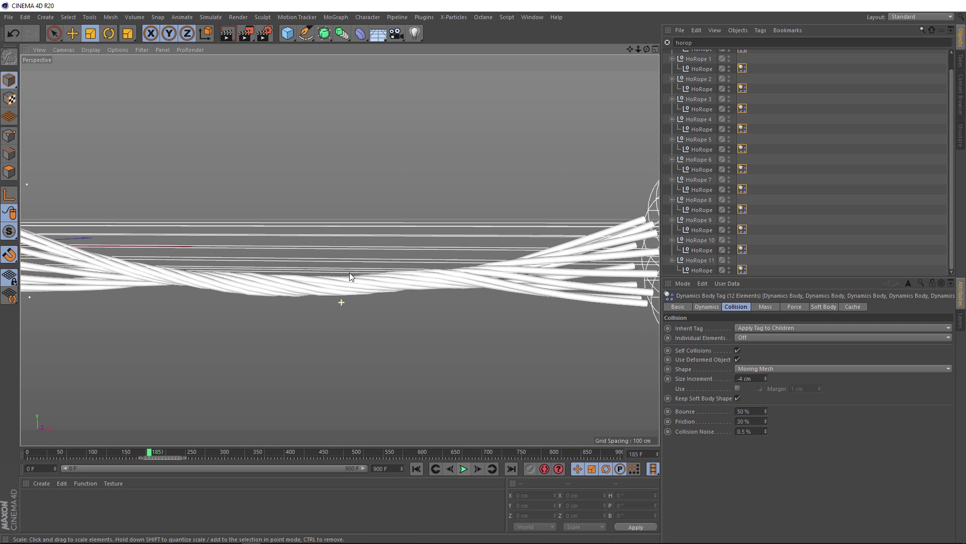
pyautogui.scroll(-6, 351, 306)
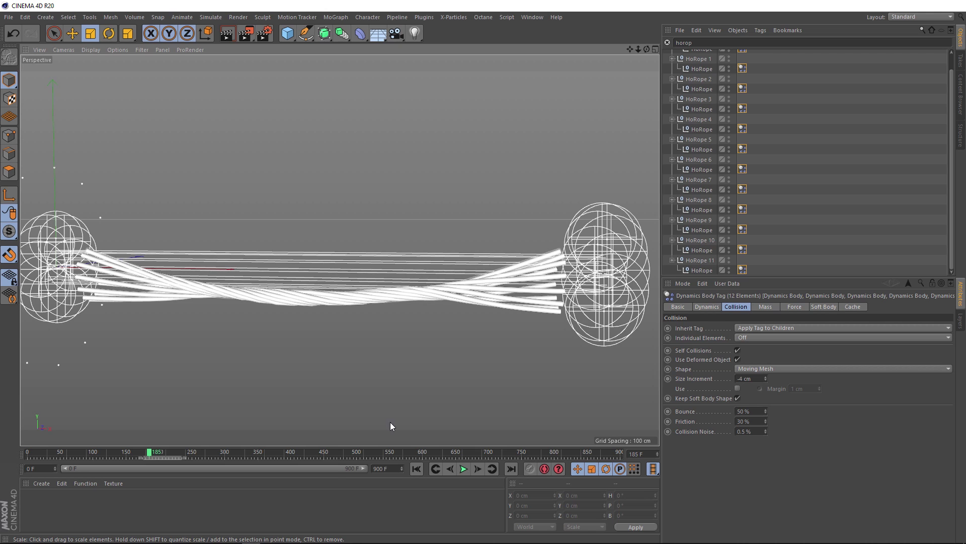
# - Rewind to frame 0, clear the object filter and switch to the Move tool
pyautogui.click(416, 469)
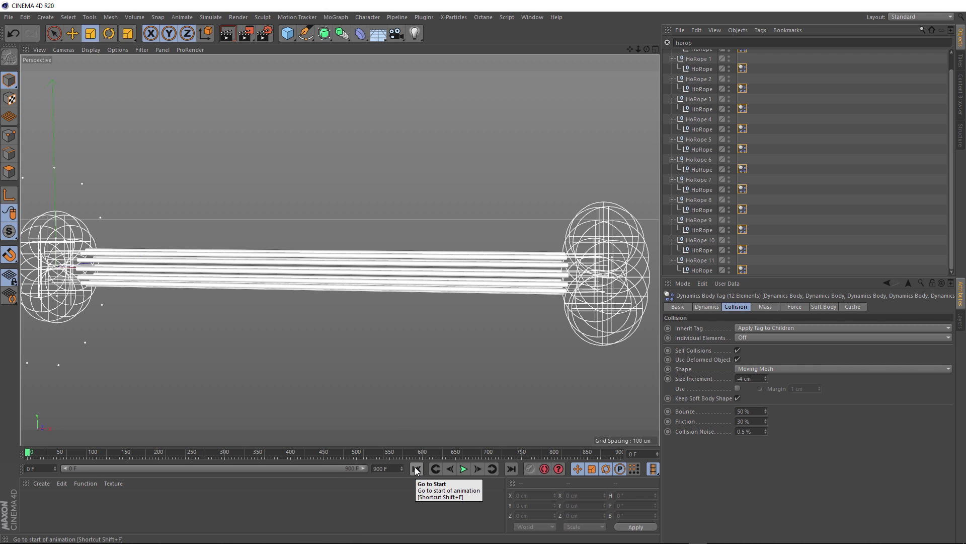
pyautogui.click(667, 42)
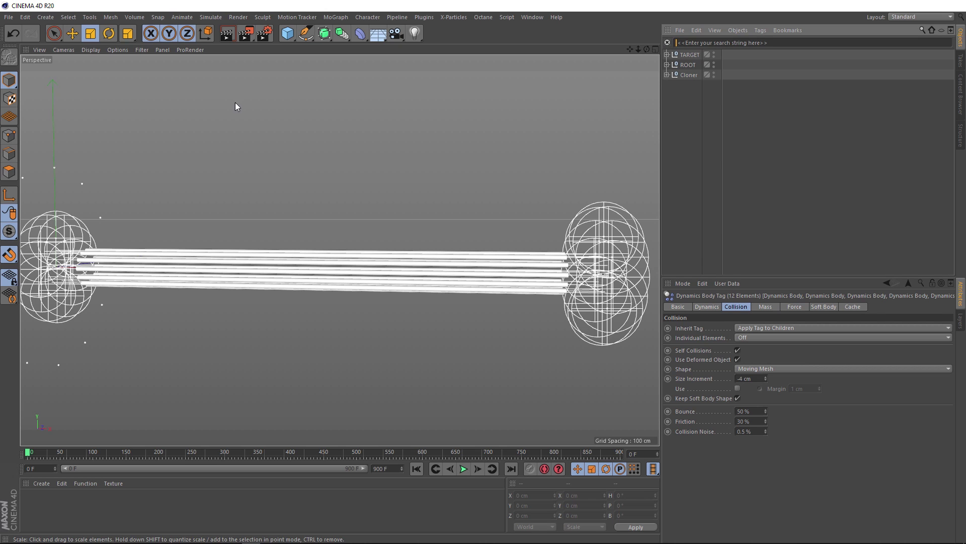
pyautogui.click(73, 37)
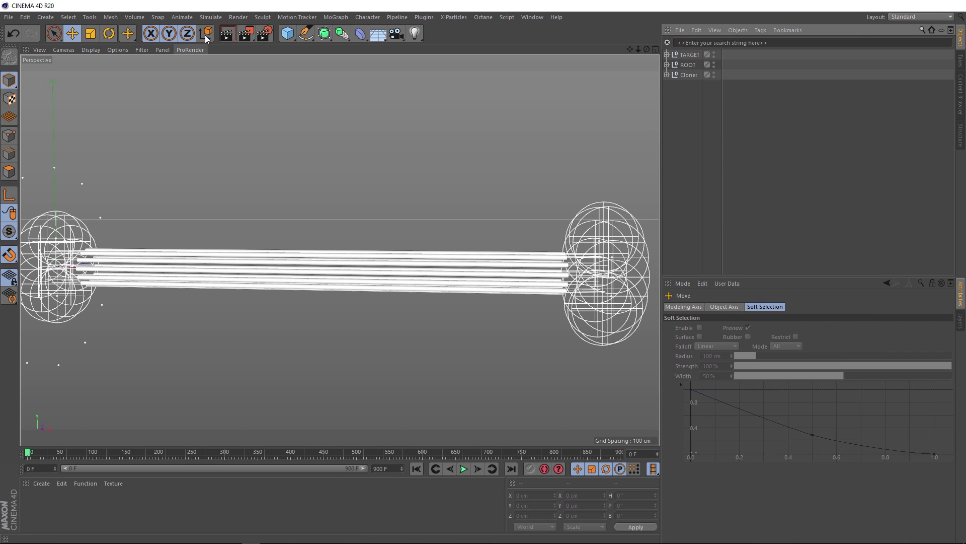
# - Under TARGET, raise the first target null to a Y position of about 124 cm and lower the seventh to about -147 cm
pyautogui.click(667, 54)
pyautogui.click(693, 65)
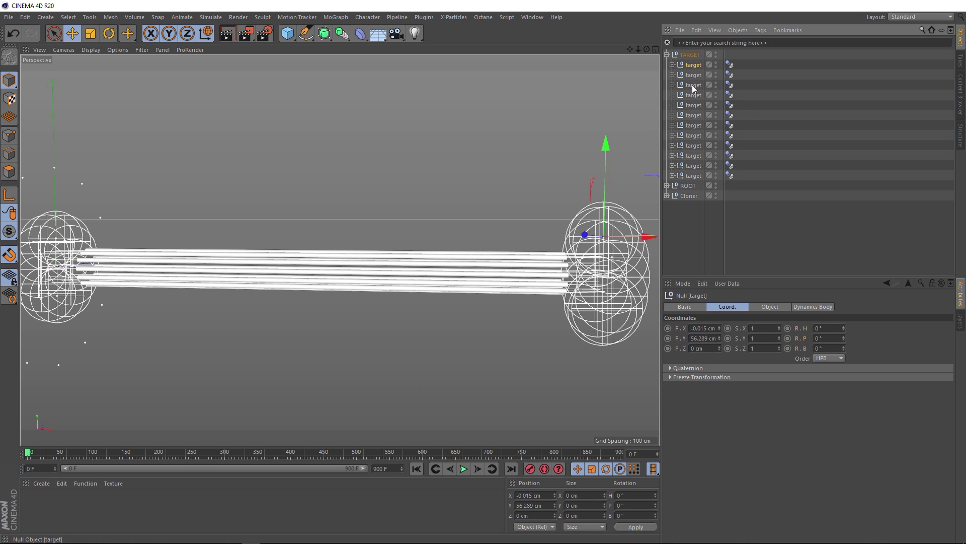
pyautogui.moveTo(606, 184); pyautogui.dragTo(608, 139)
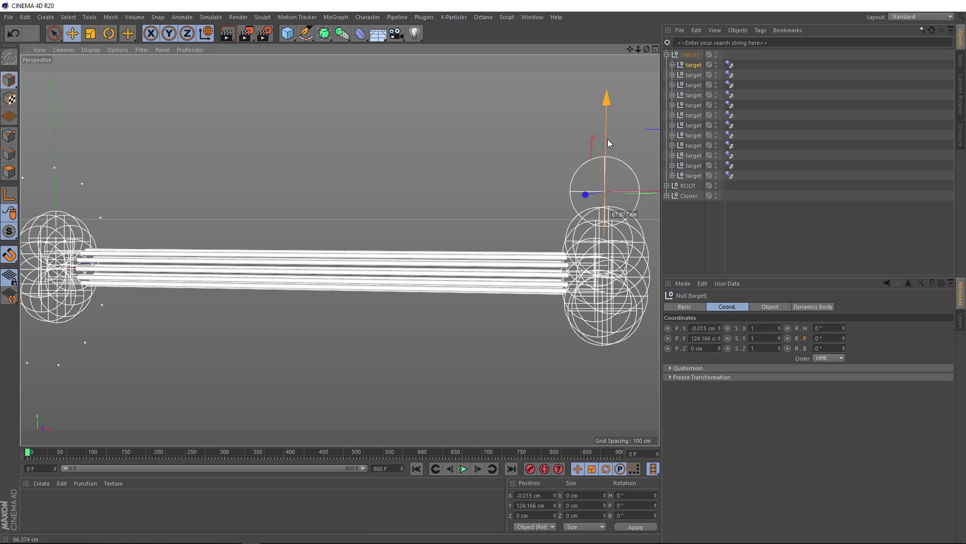
pyautogui.click(693, 125)
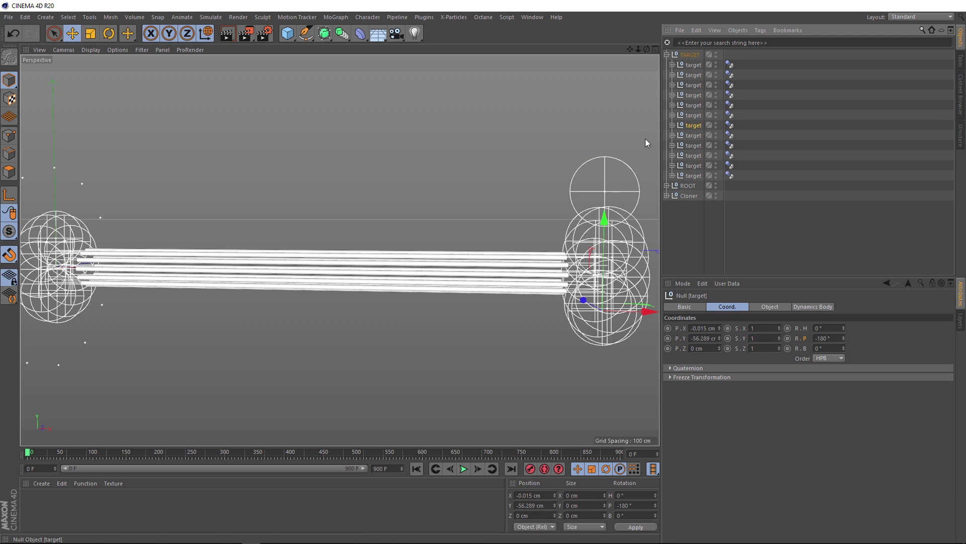
pyautogui.moveTo(603, 219); pyautogui.dragTo(604, 310)
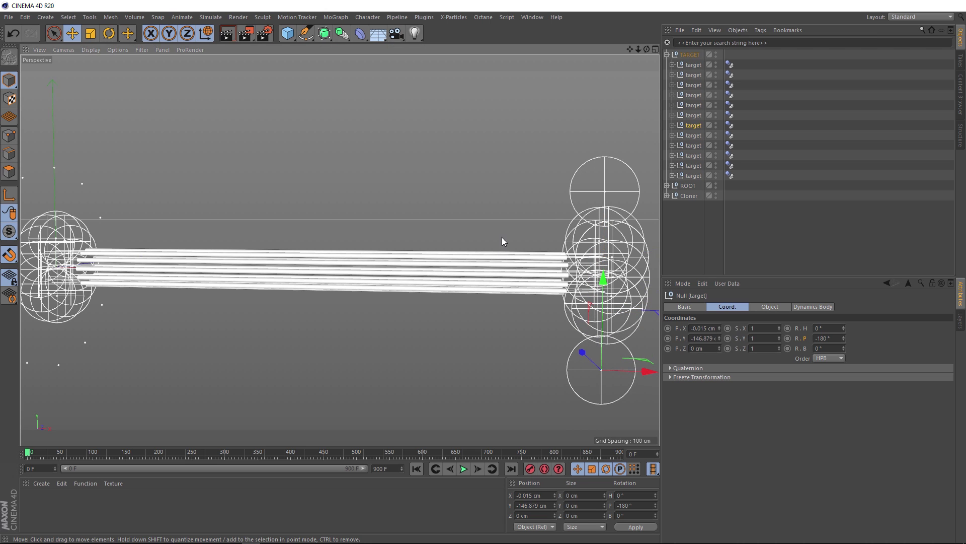
# - Under ROOT, raise the first root null slightly along Y and lower the fifth root null to about -96 cm in Y
pyautogui.click(667, 185)
pyautogui.click(689, 196)
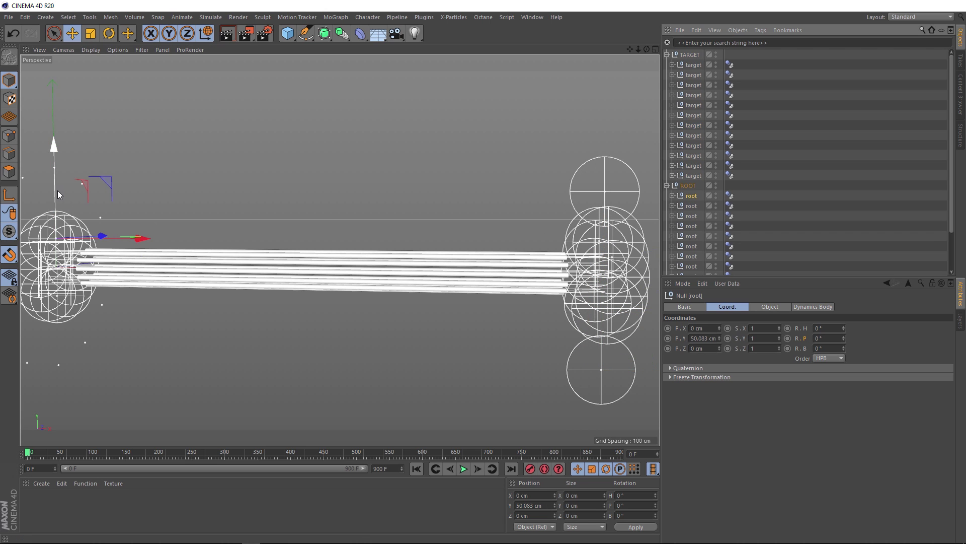
pyautogui.moveTo(58, 190); pyautogui.dragTo(62, 166)
pyautogui.click(692, 236)
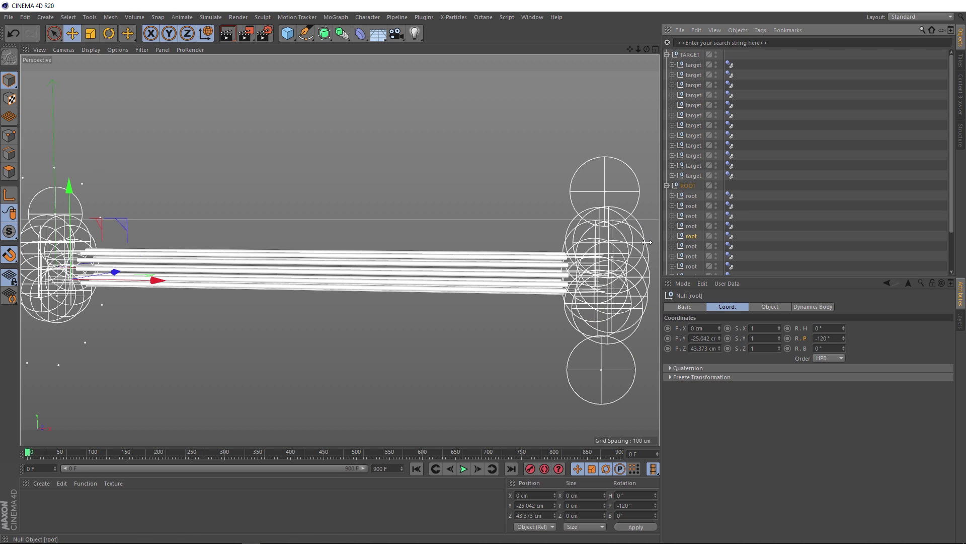
pyautogui.moveTo(72, 235); pyautogui.dragTo(71, 276)
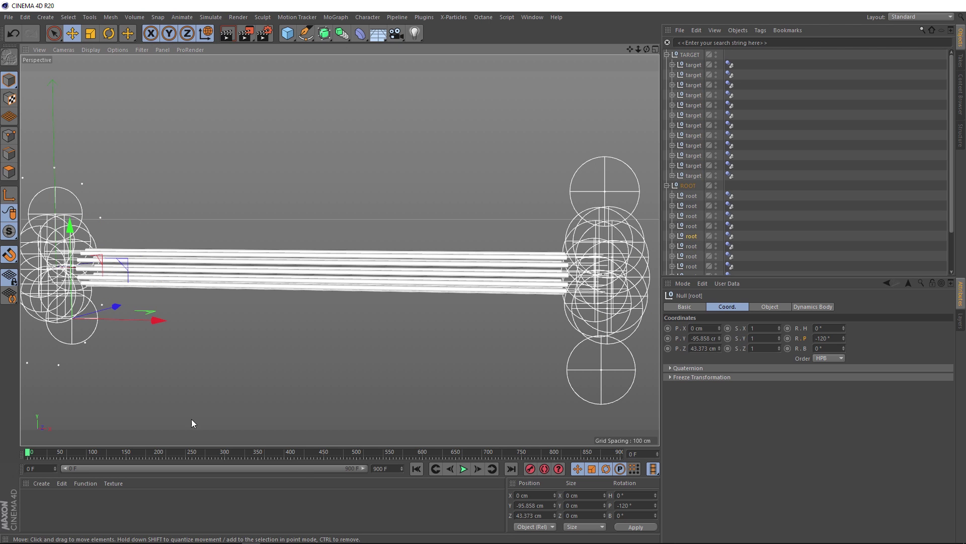
# - Play the simulation past frame 130 to check the loosened rope ends, and rewind to frame 0
pyautogui.click(464, 470)
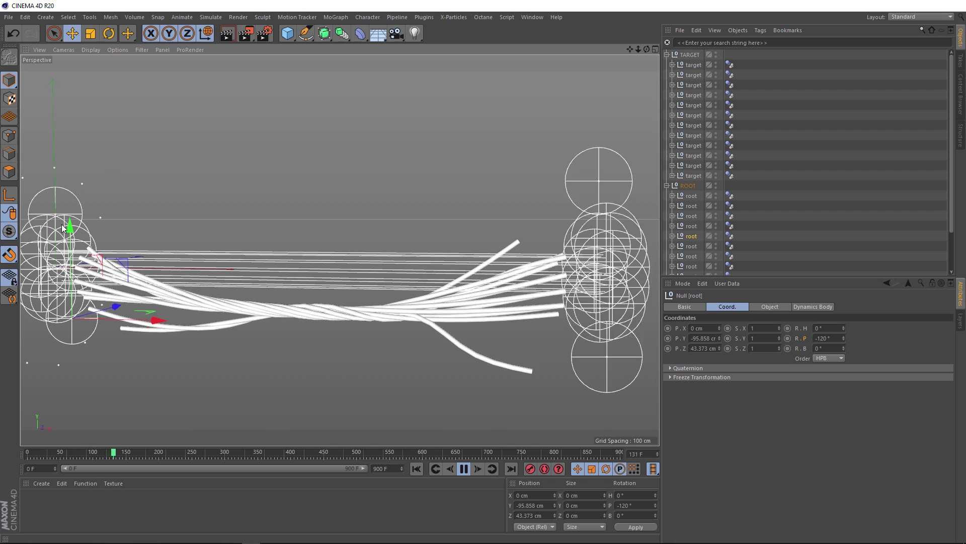
pyautogui.click(464, 469)
pyautogui.click(416, 468)
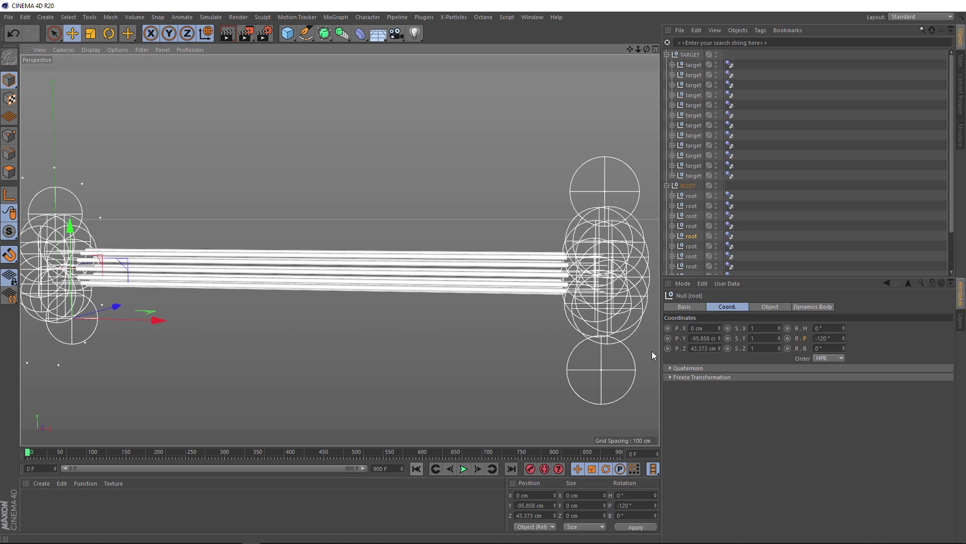
# - Raise the seventh root null to about 195 cm in Y, and take it and the fifth target null out of their parents to the top level
pyautogui.click(689, 255)
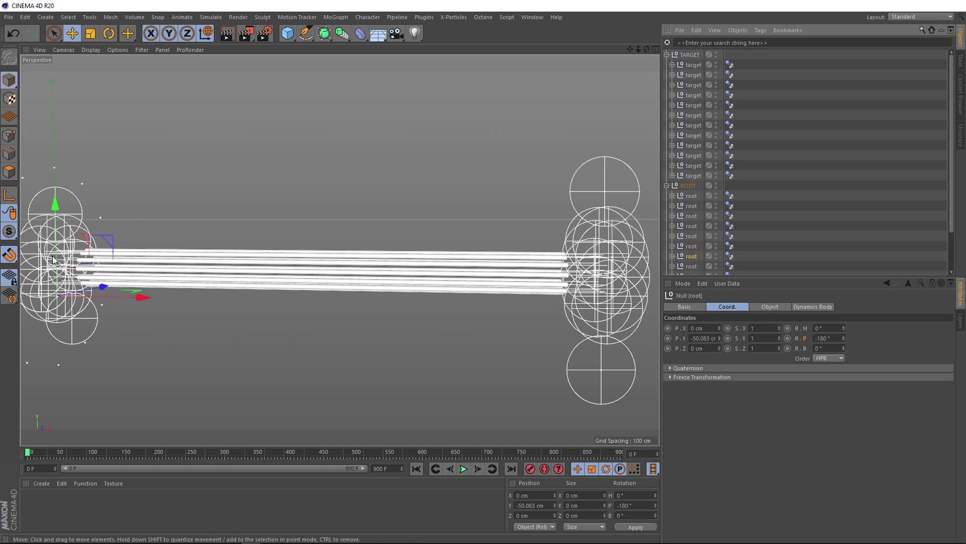
pyautogui.moveTo(55, 221); pyautogui.dragTo(53, 120)
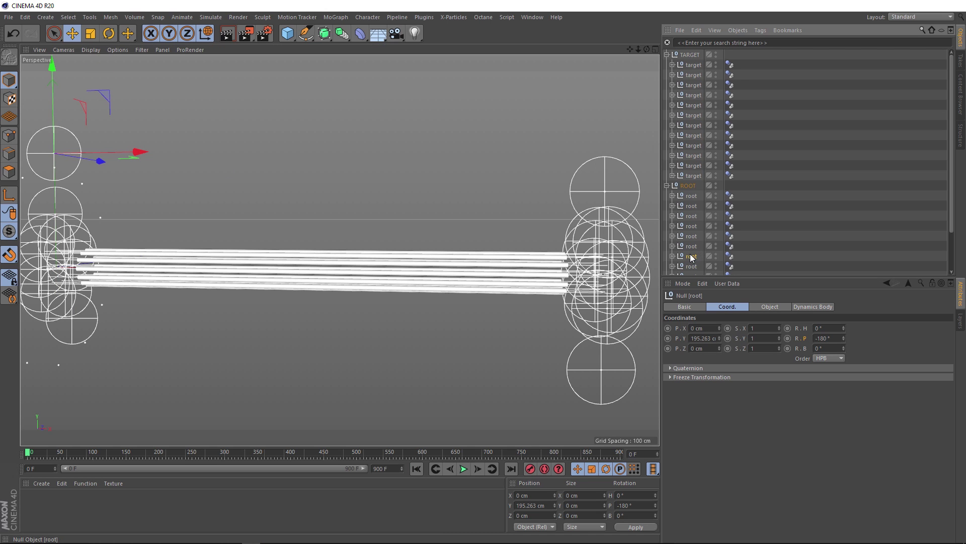
pyautogui.moveTo(692, 239); pyautogui.dragTo(685, 50)
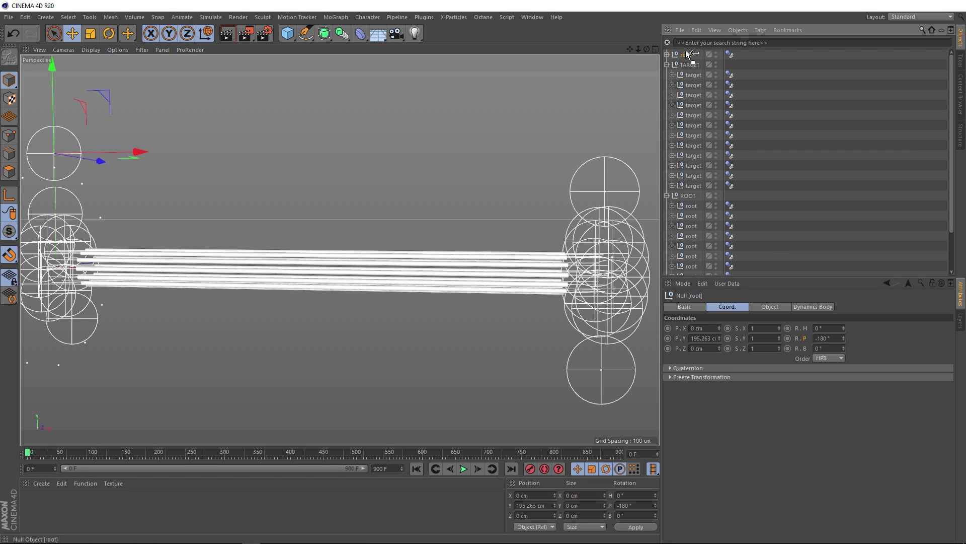
pyautogui.click(694, 115)
pyautogui.moveTo(694, 115); pyautogui.dragTo(691, 61)
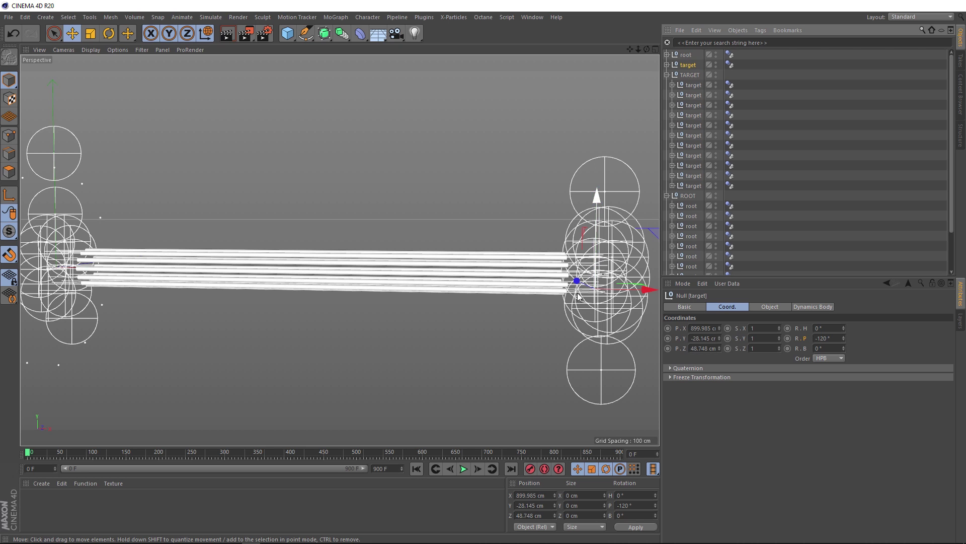
# - Play the simulation to about frame 358, stop it there, and render the view to check the twisted ropes
pyautogui.click(463, 468)
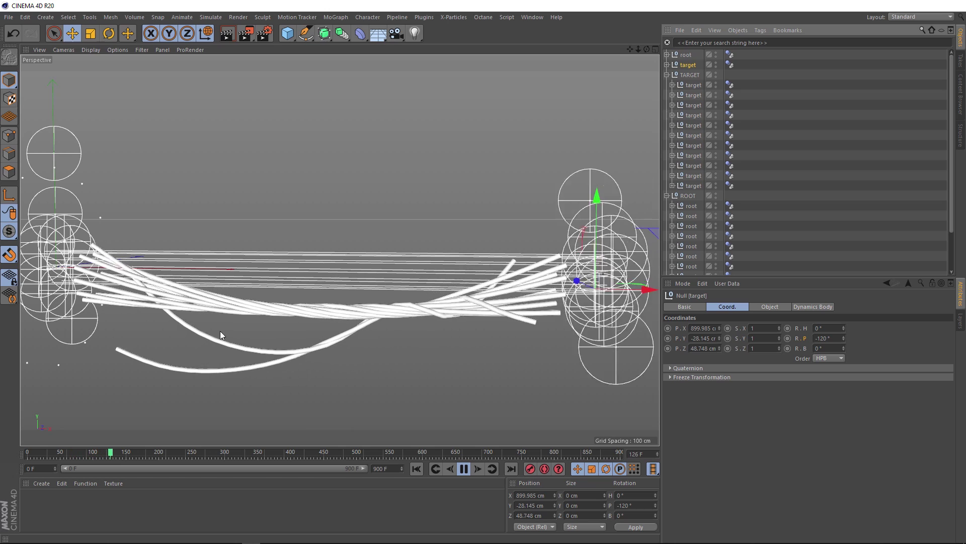
pyautogui.keyDown('alt'); pyautogui.moveTo(175, 322); pyautogui.dragTo(249, 403); pyautogui.keyUp('alt')
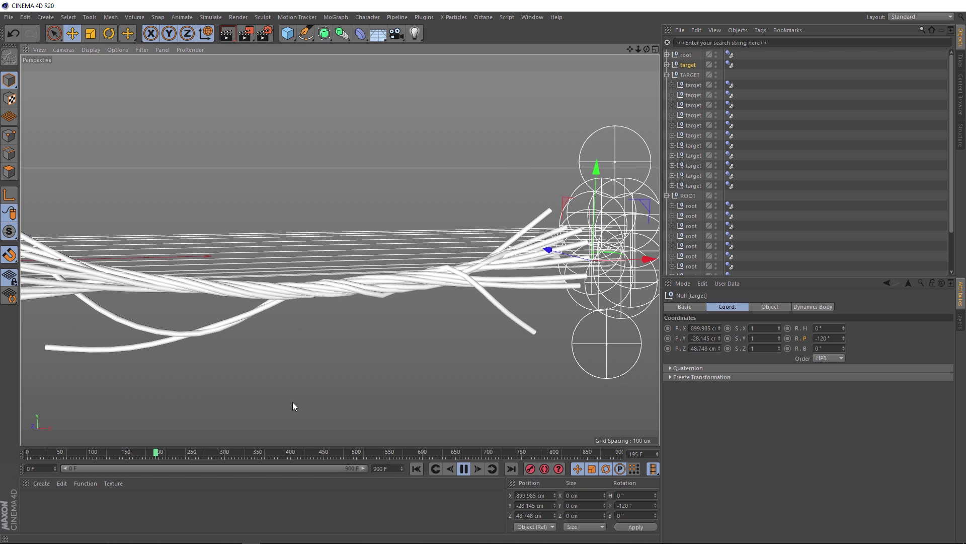
pyautogui.keyDown('alt'); pyautogui.moveTo(378, 424); pyautogui.dragTo(430, 358); pyautogui.keyUp('alt')
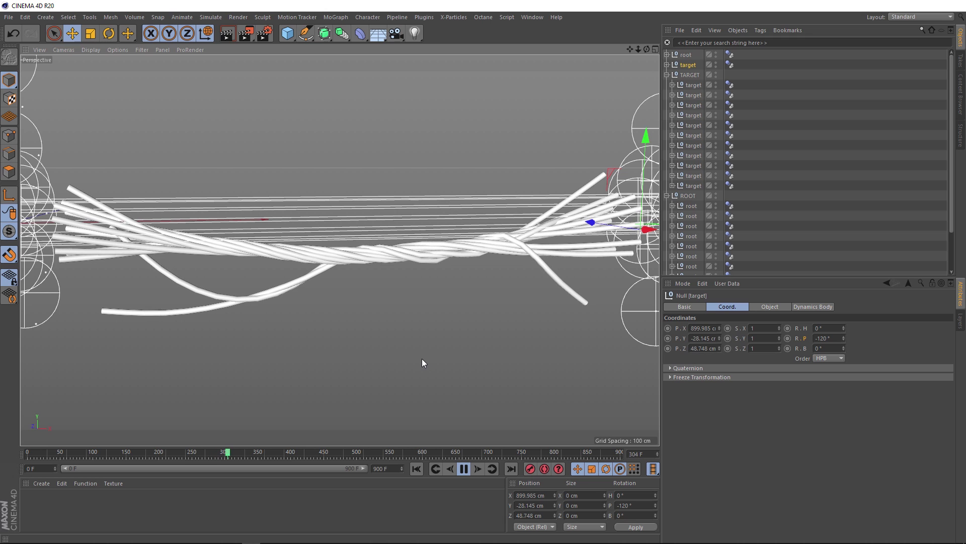
pyautogui.click(463, 469)
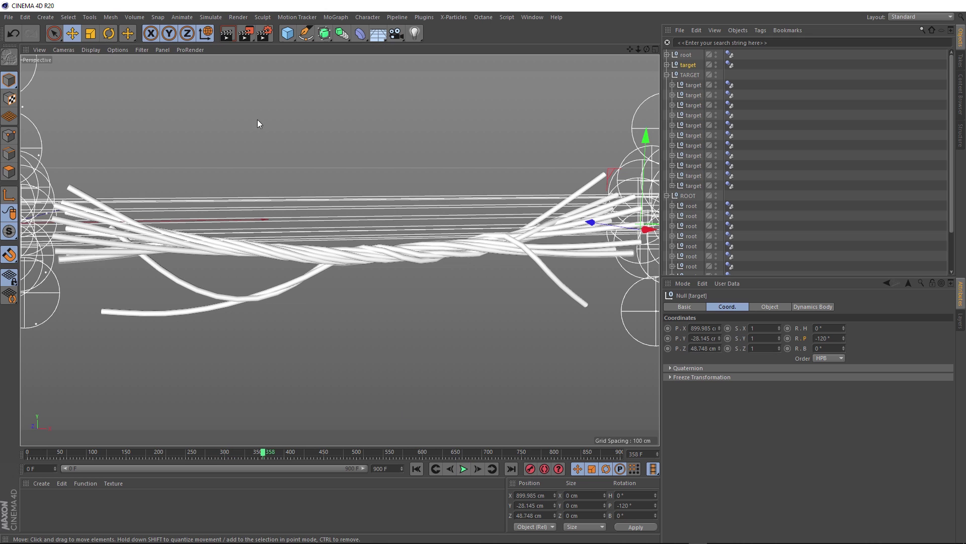
pyautogui.click(228, 35)
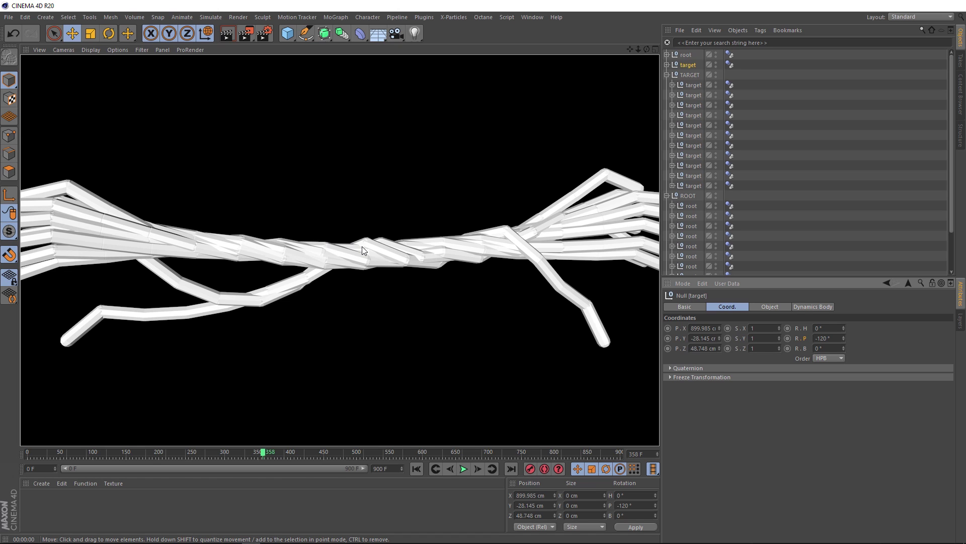
# - Expand the Cloner hierarchy down to the Bones null of HoRope 0 and turn off its render visibility
pyautogui.click(666, 74)
pyautogui.click(666, 84)
pyautogui.click(666, 95)
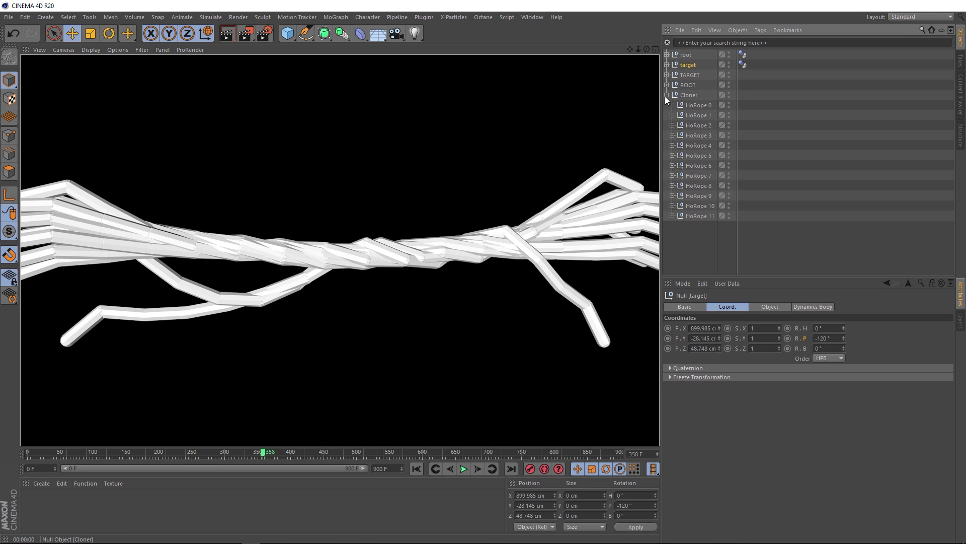
pyautogui.click(672, 105)
pyautogui.click(677, 114)
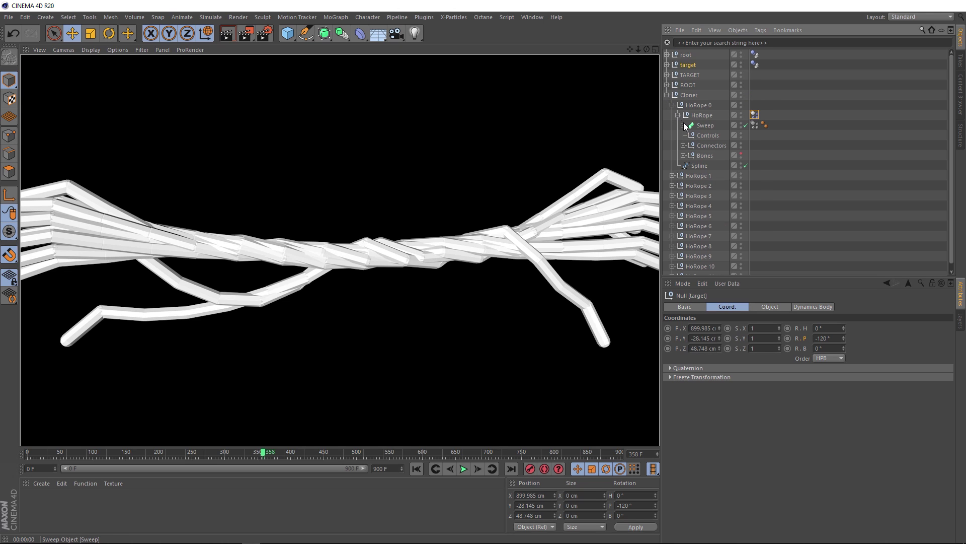
pyautogui.click(683, 155)
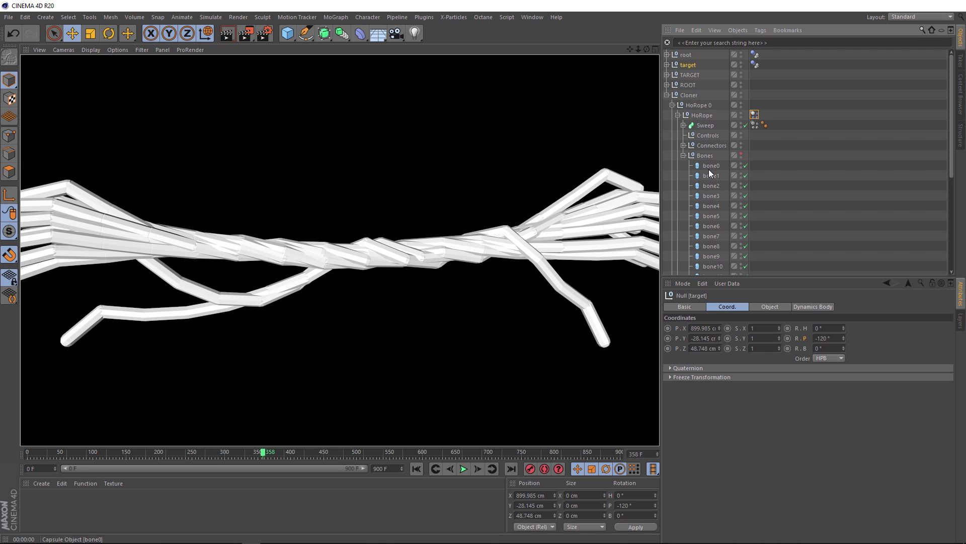
pyautogui.click(740, 157)
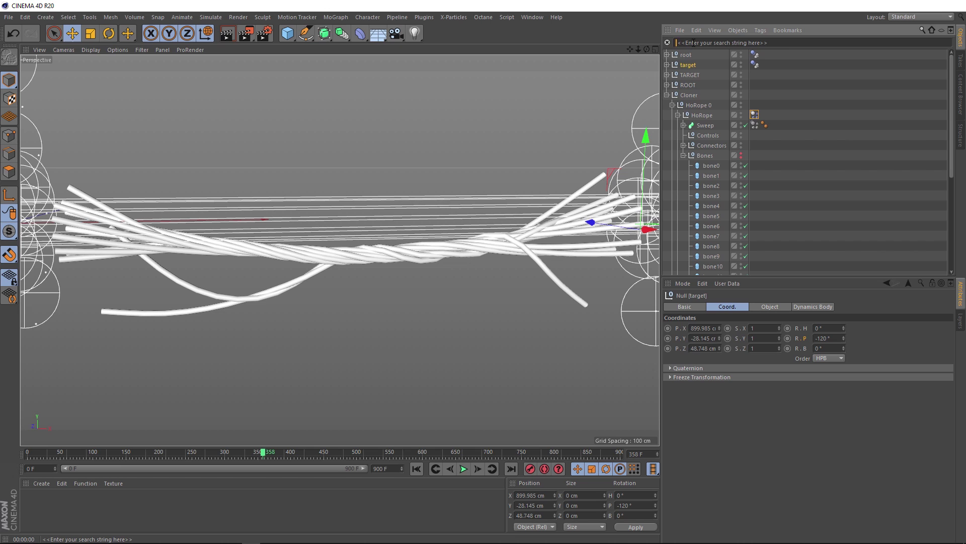
# - Filter the objects by "bones", turn off render visibility for all twelve Bones nulls, and render the view
pyautogui.write('bone')
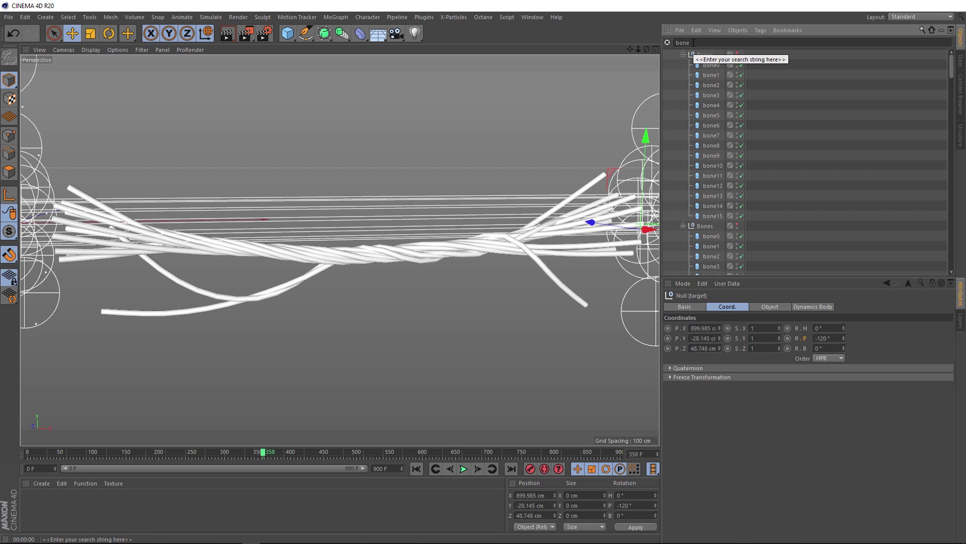
pyautogui.write('s')
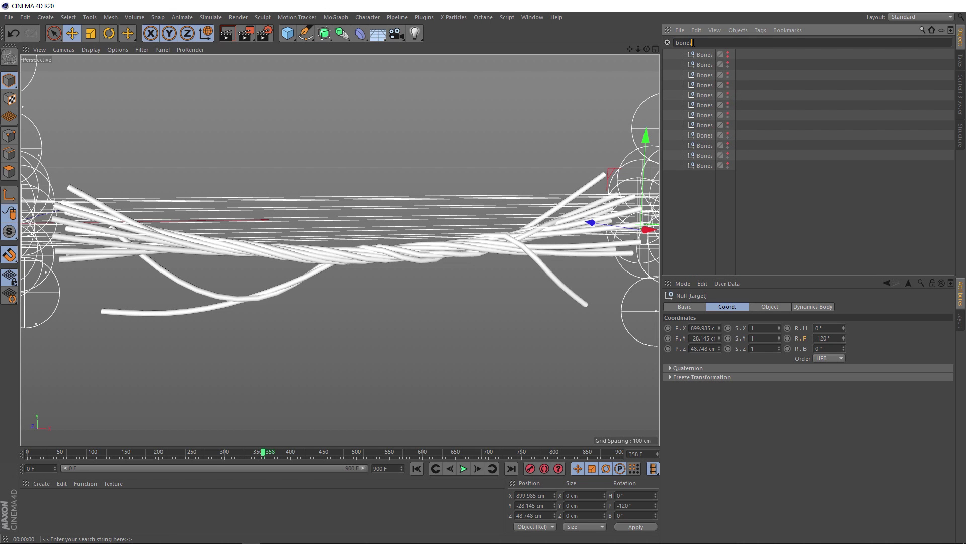
pyautogui.click(706, 56)
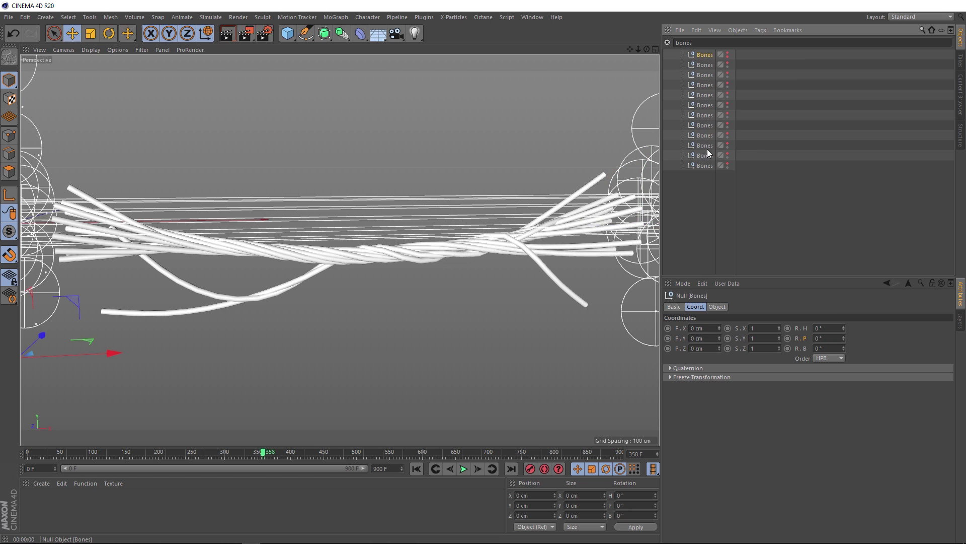
pyautogui.keyDown('shift'); pyautogui.click(705, 166); pyautogui.keyUp('shift')
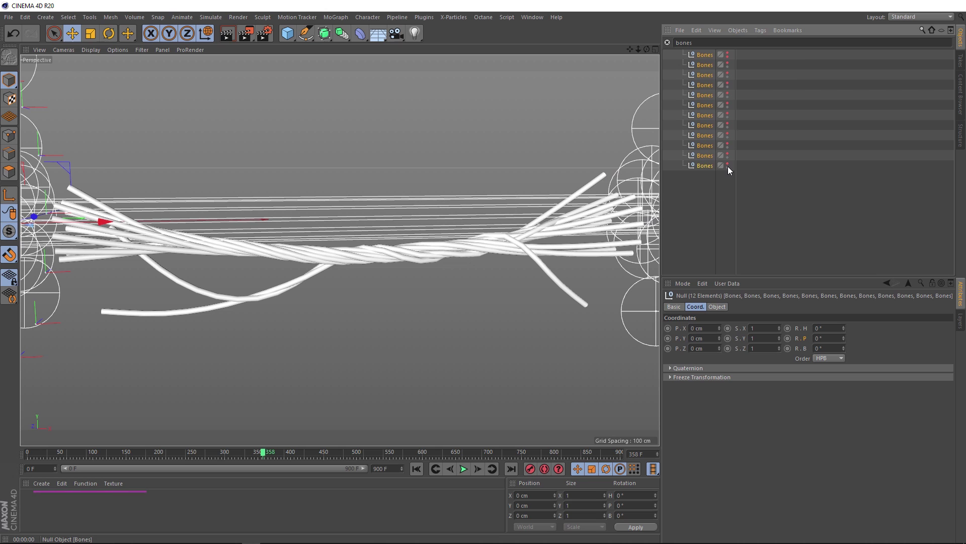
pyautogui.keyDown('alt'); pyautogui.click(728, 166); pyautogui.keyUp('alt')
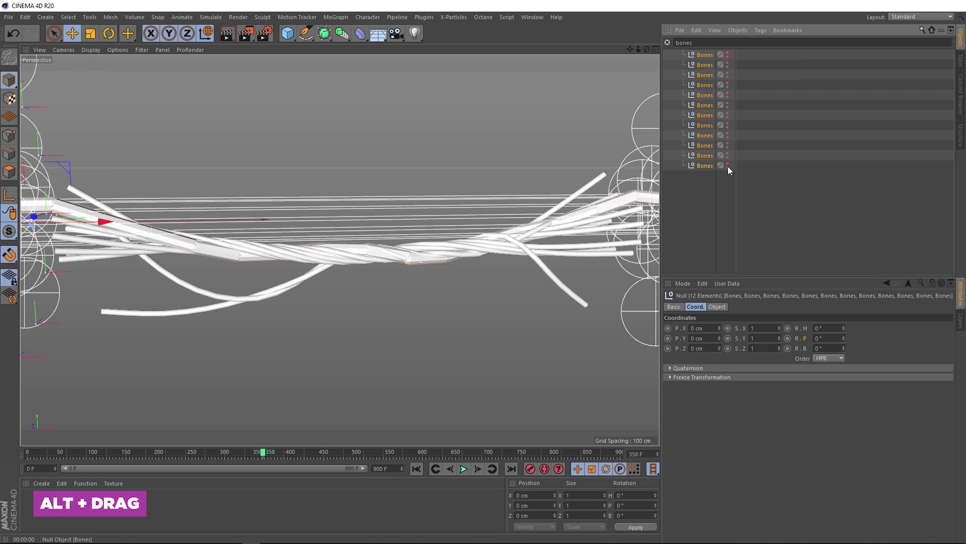
pyautogui.keyDown('alt'); pyautogui.moveTo(728, 166); pyautogui.dragTo(733, 39); pyautogui.keyUp('alt')
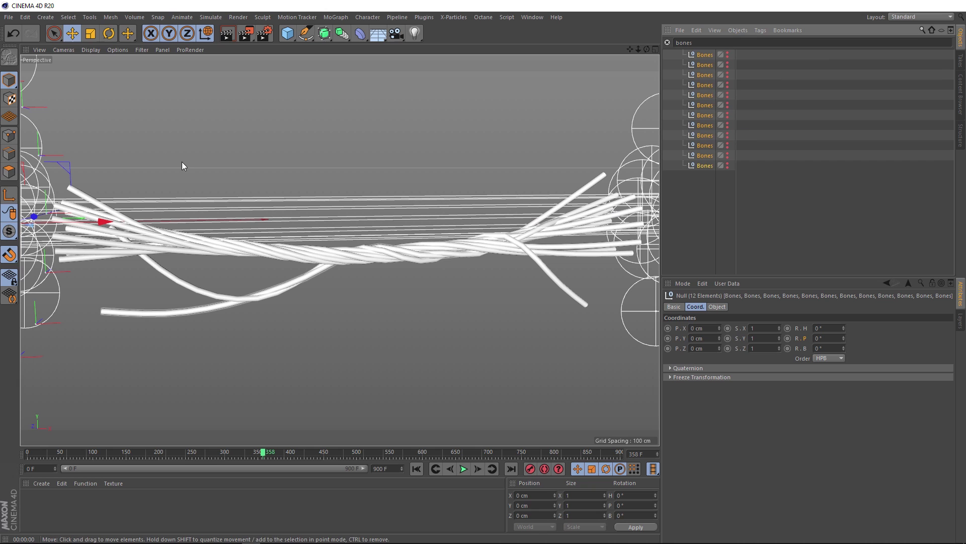
pyautogui.click(228, 34)
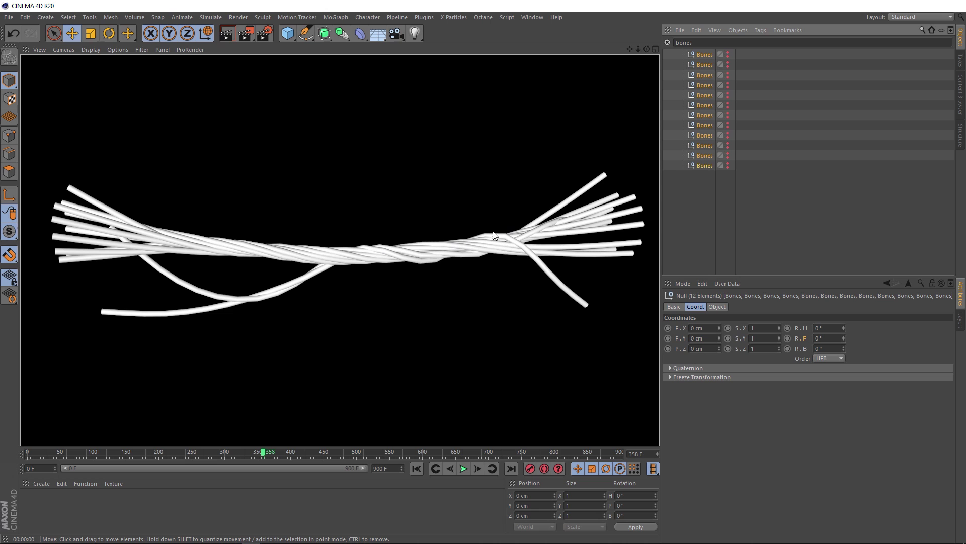
# - Clear the object search and show the object properties of the Tracer inside HoRope 0's Sweep
pyautogui.click(668, 43)
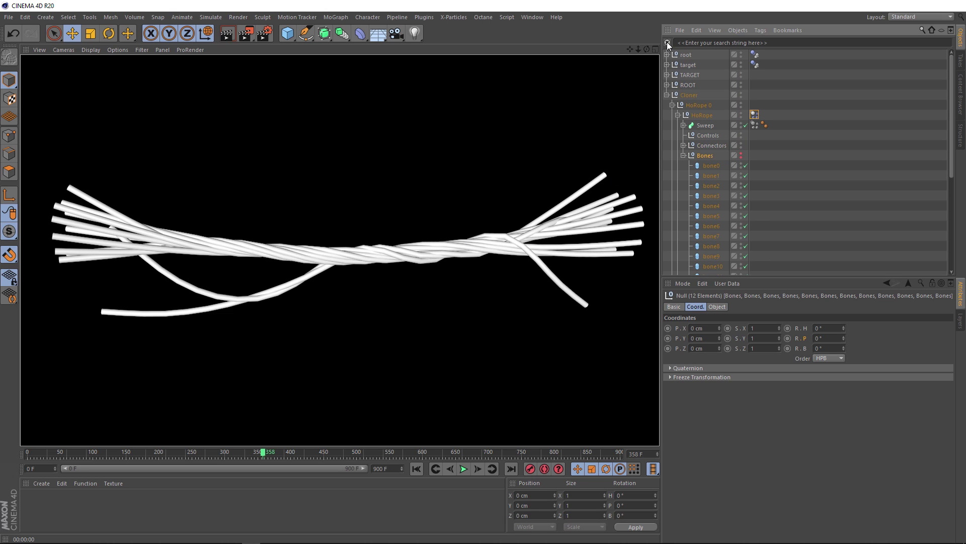
pyautogui.click(701, 125)
pyautogui.click(683, 125)
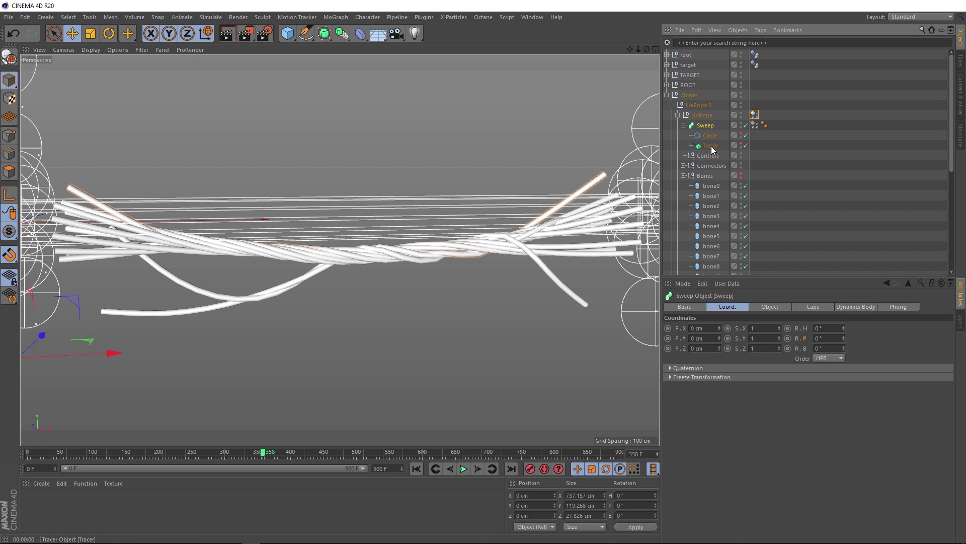
pyautogui.click(711, 146)
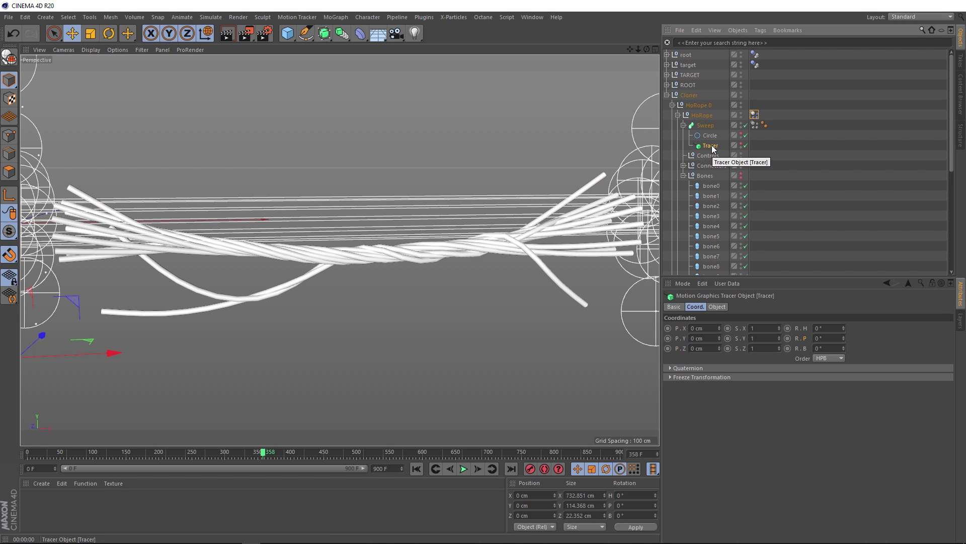
pyautogui.click(724, 308)
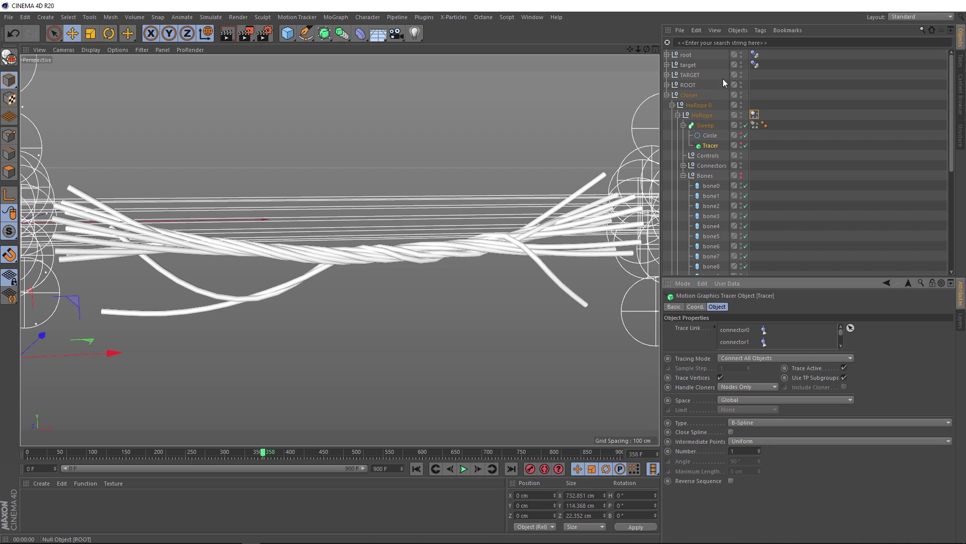
# - Filter the objects by "tracer" and set Intermediate Points to Subdivided for all twelve Tracer objects
pyautogui.click(714, 43)
pyautogui.write('tracer')
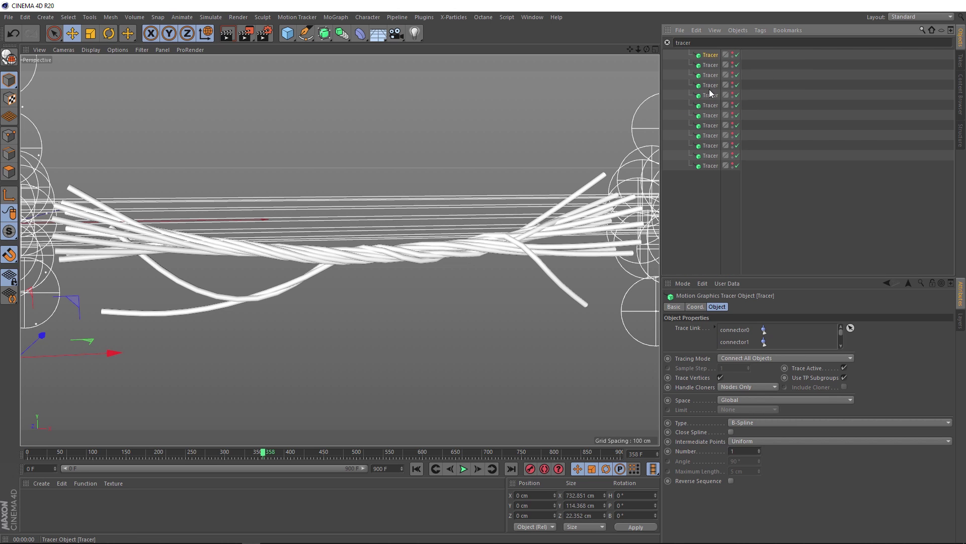
pyautogui.keyDown('shift'); pyautogui.click(711, 166); pyautogui.keyUp('shift')
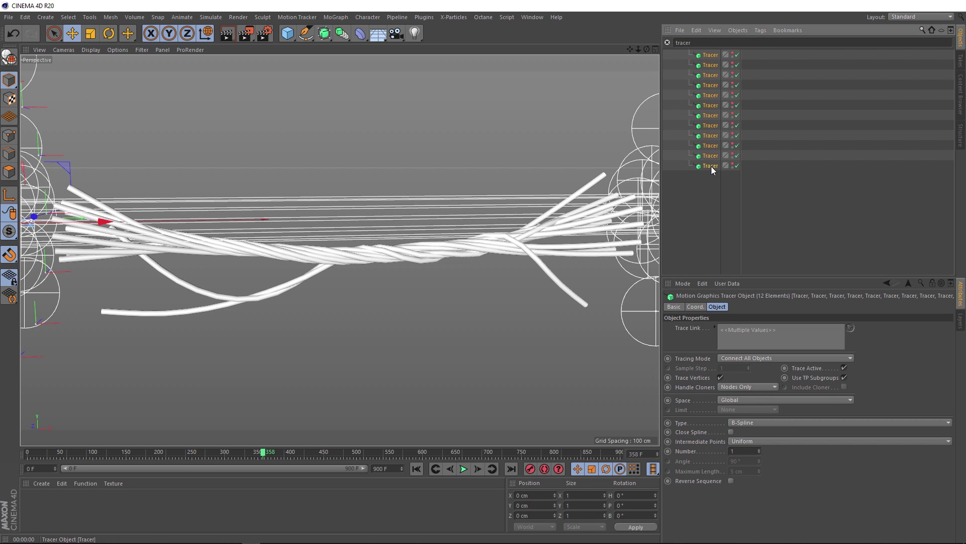
pyautogui.click(763, 441)
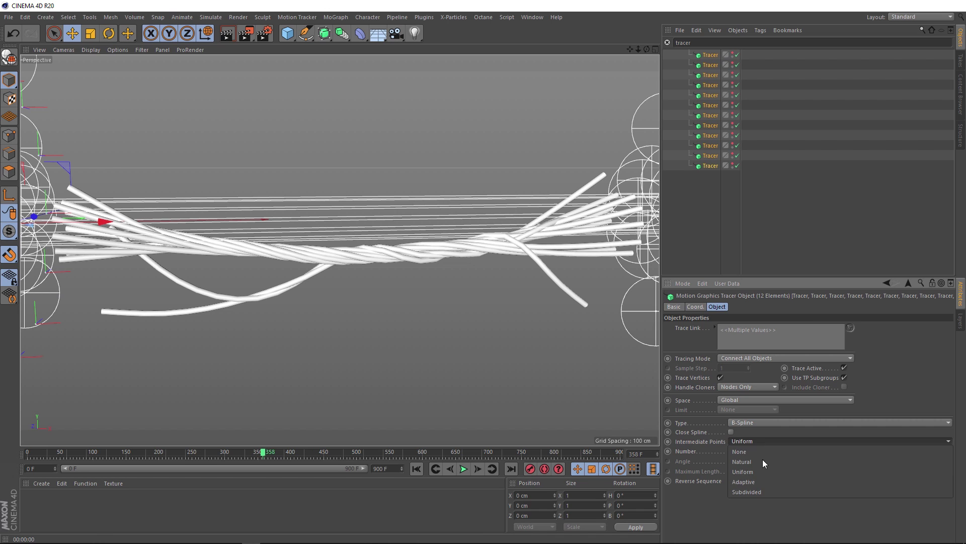
pyautogui.click(763, 494)
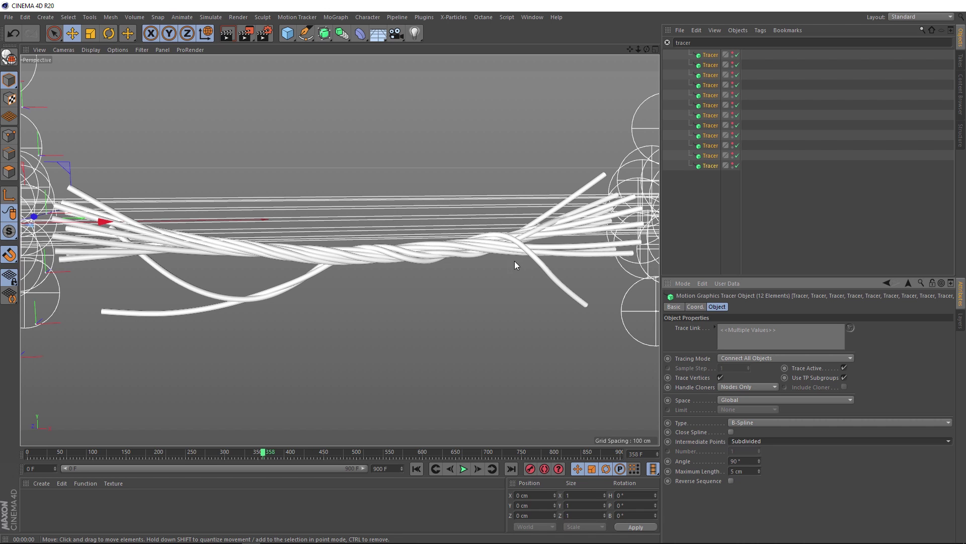
# - Render the view to check the rope smoothness, and replay the simulation from frame 0
pyautogui.click(227, 33)
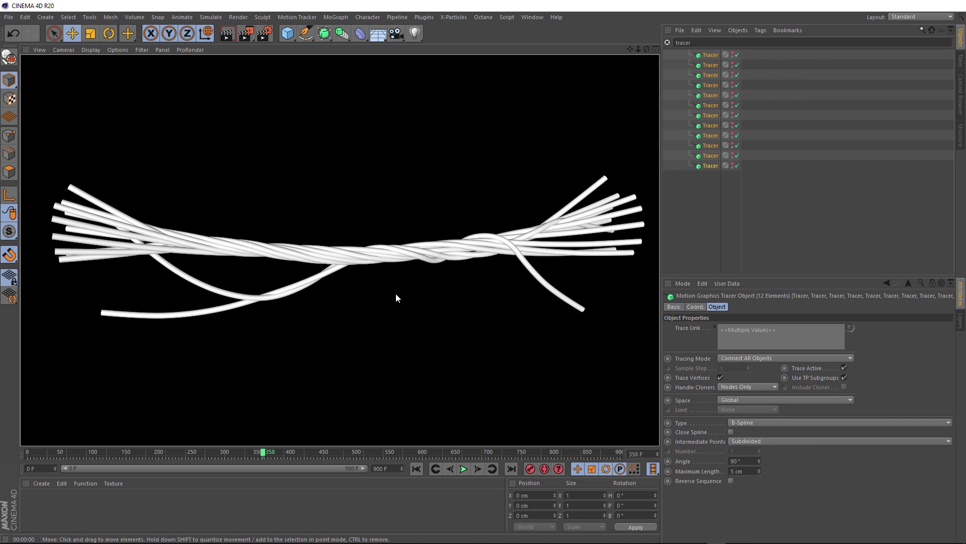
pyautogui.click(418, 470)
pyautogui.press('F8')
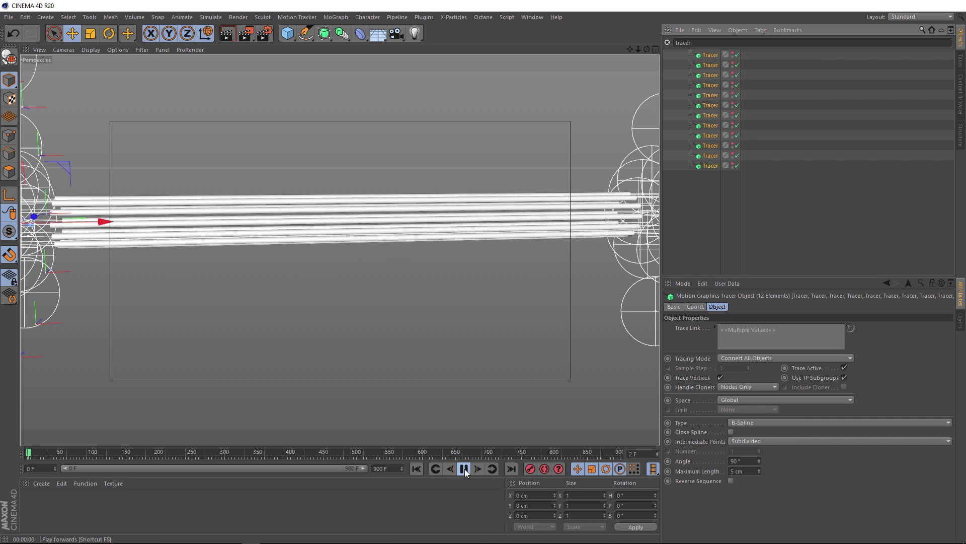